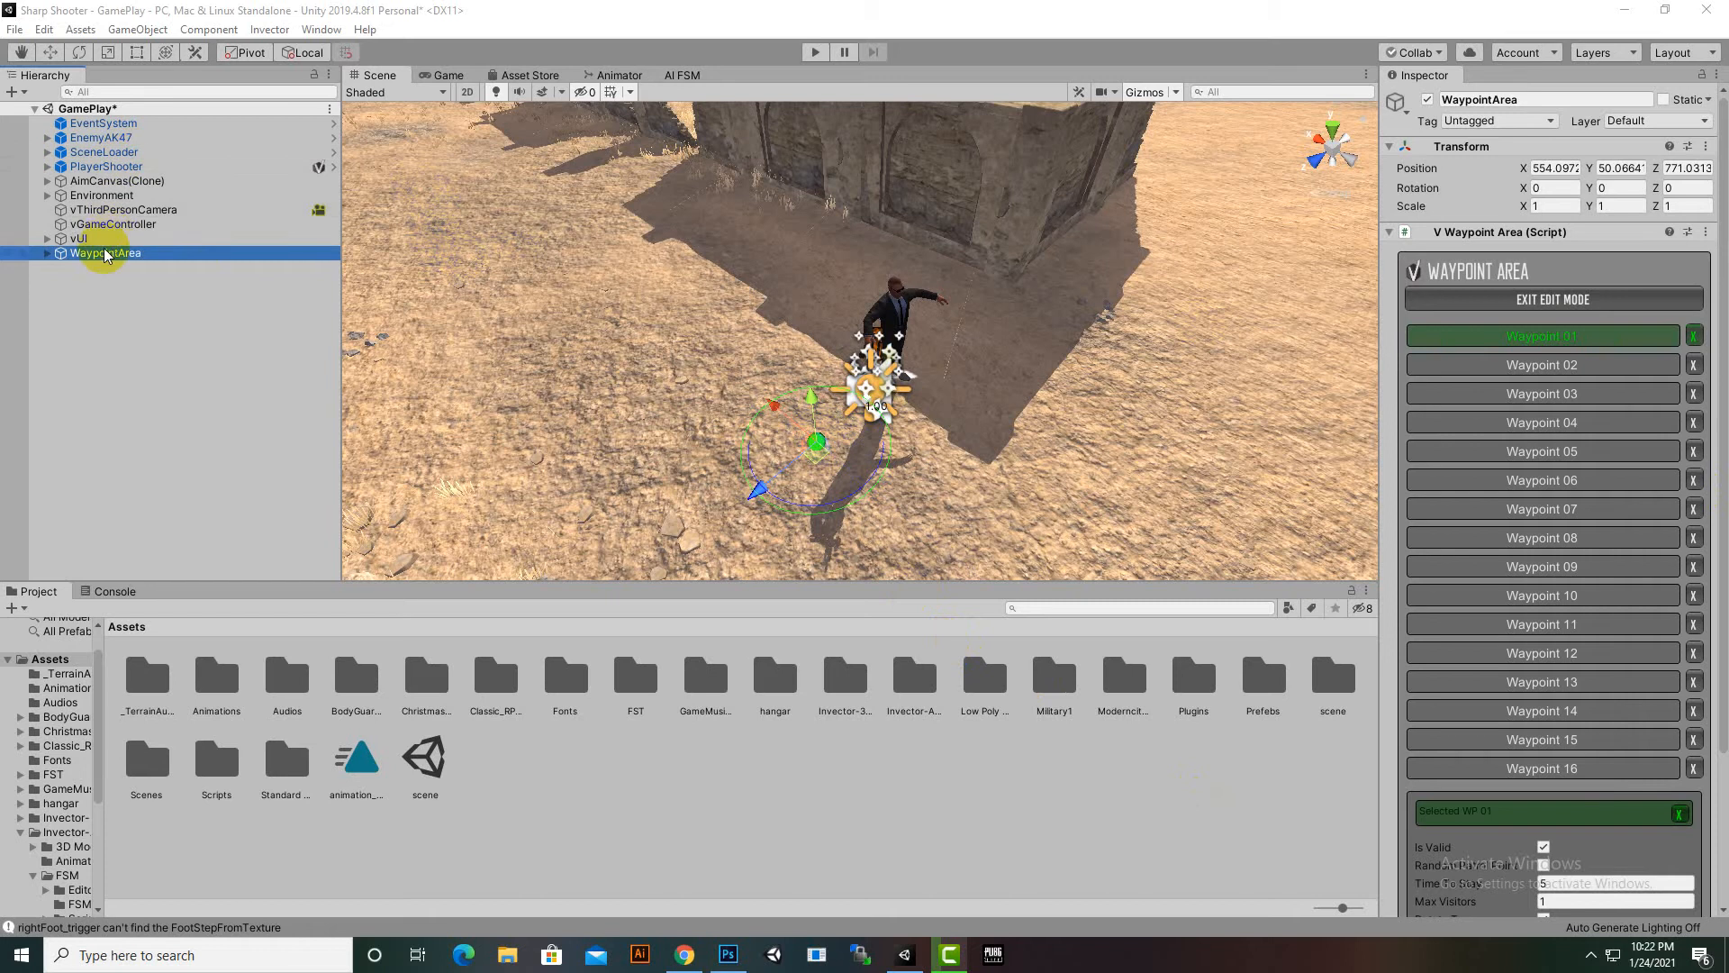
# Examine the AI Headtrack settings, transforms and events of EnemyAK47, including its look-around options
pyautogui.click(107, 167)
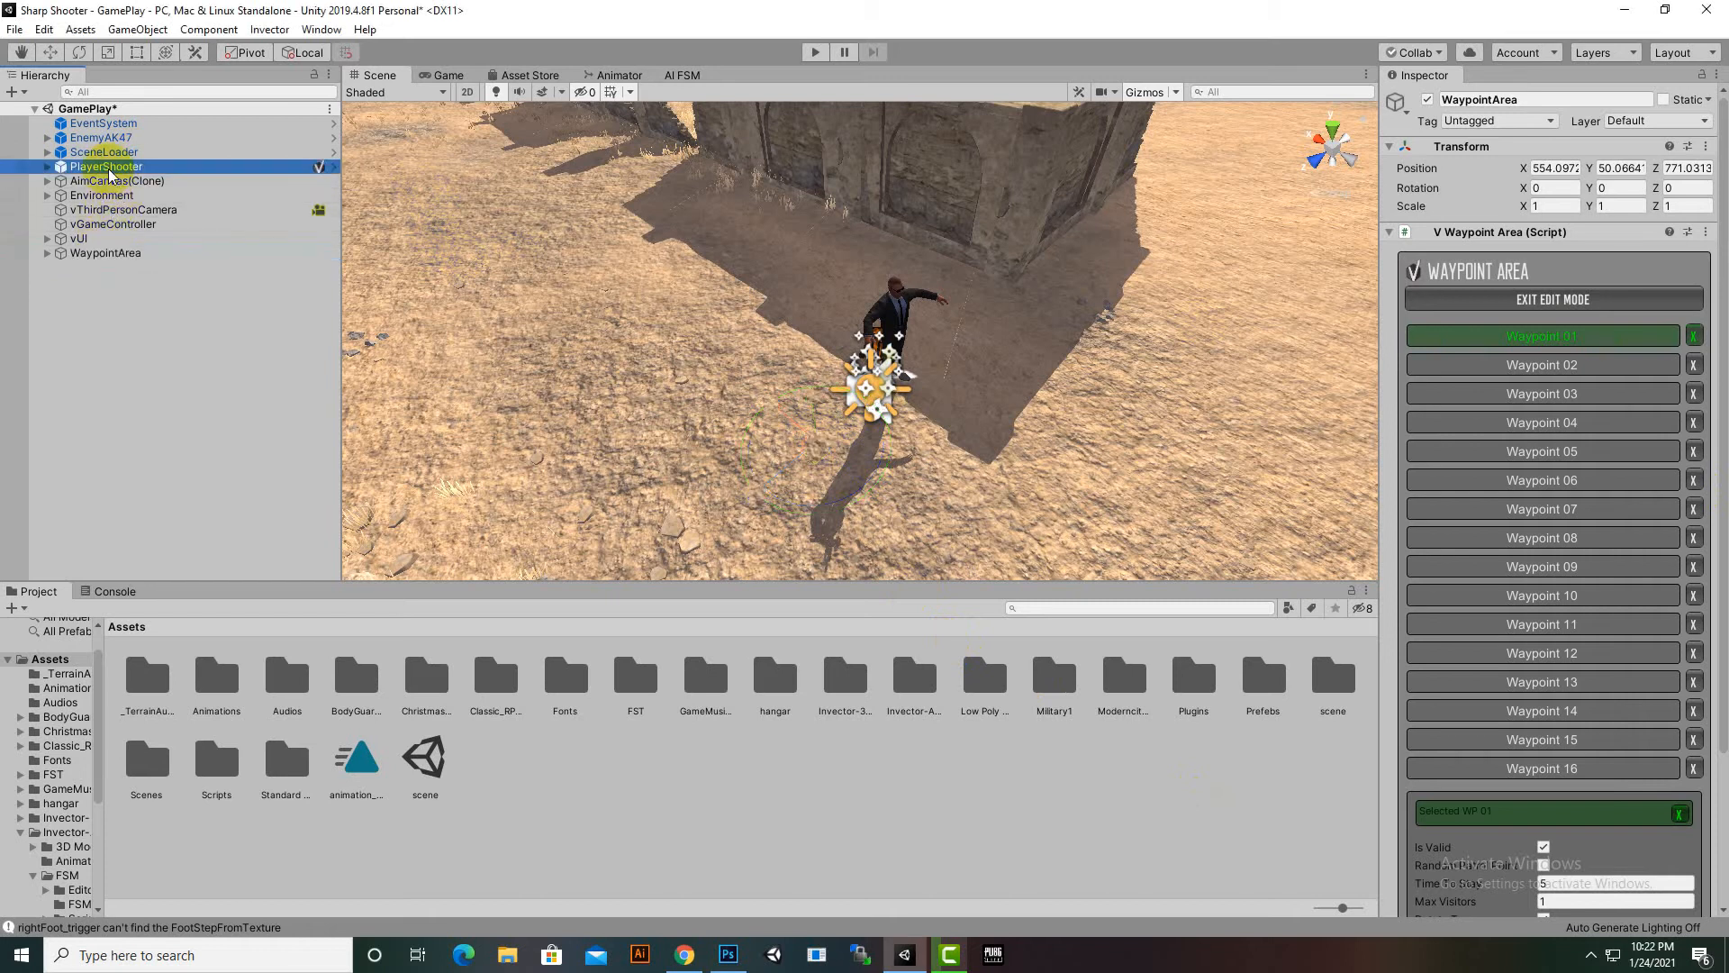
pyautogui.click(110, 139)
pyautogui.scroll(-10, 1612, 491)
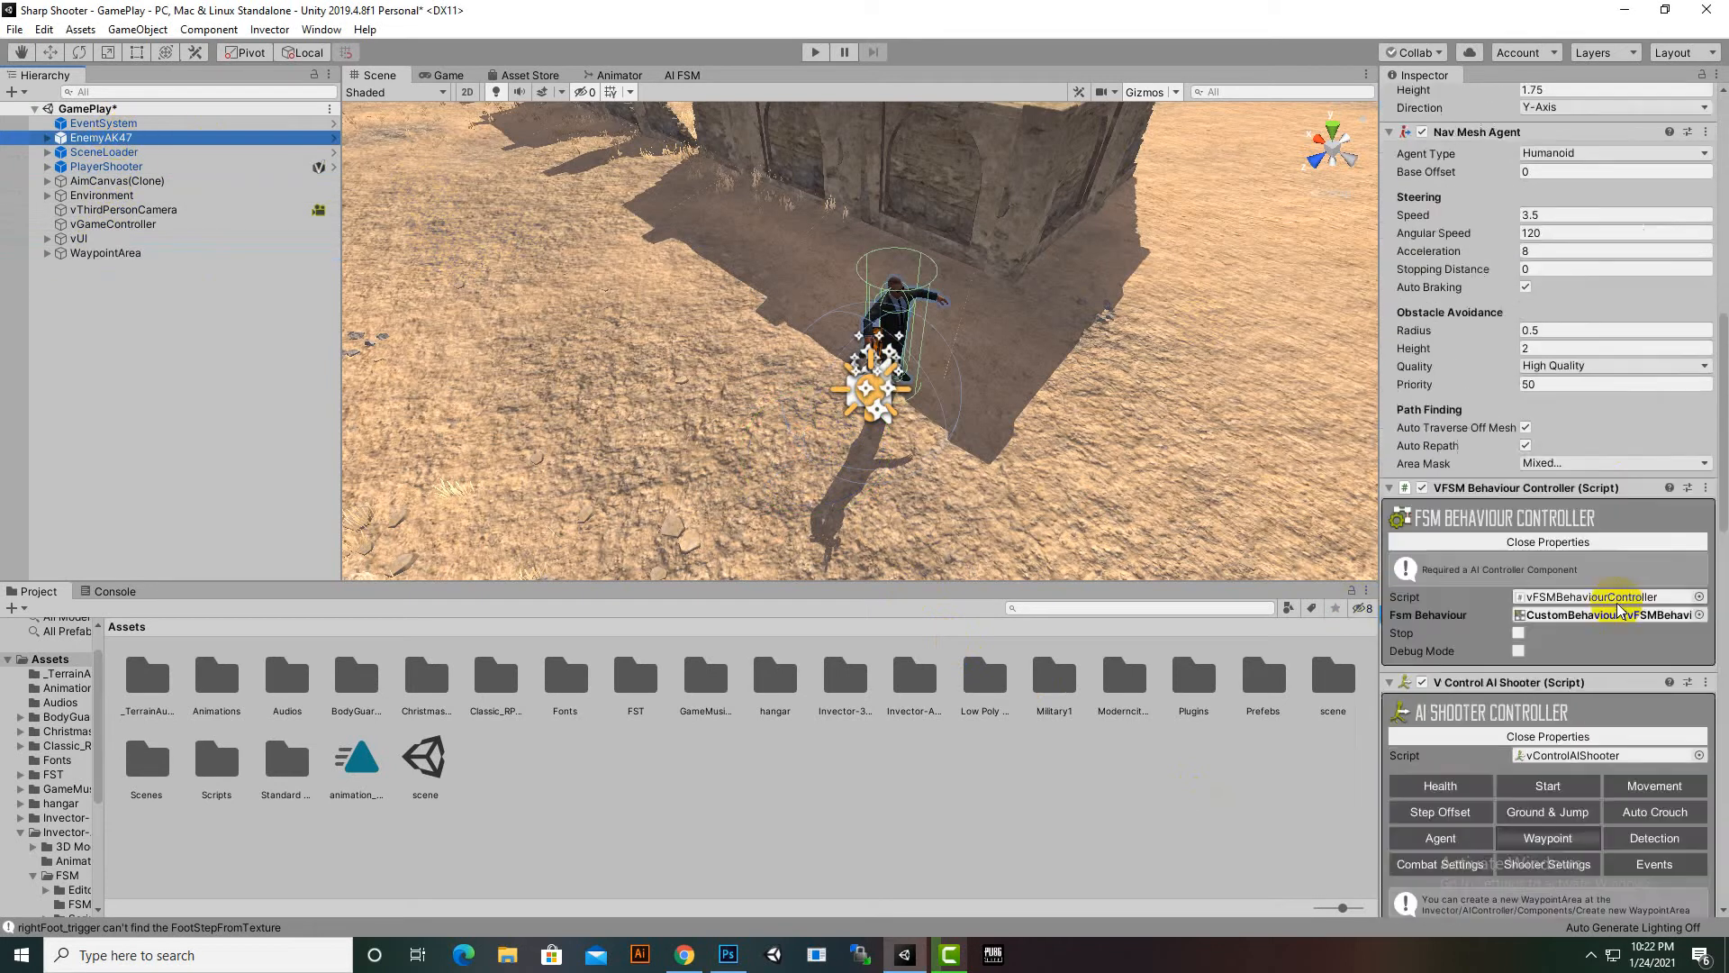
pyautogui.scroll(-5, 1534, 551)
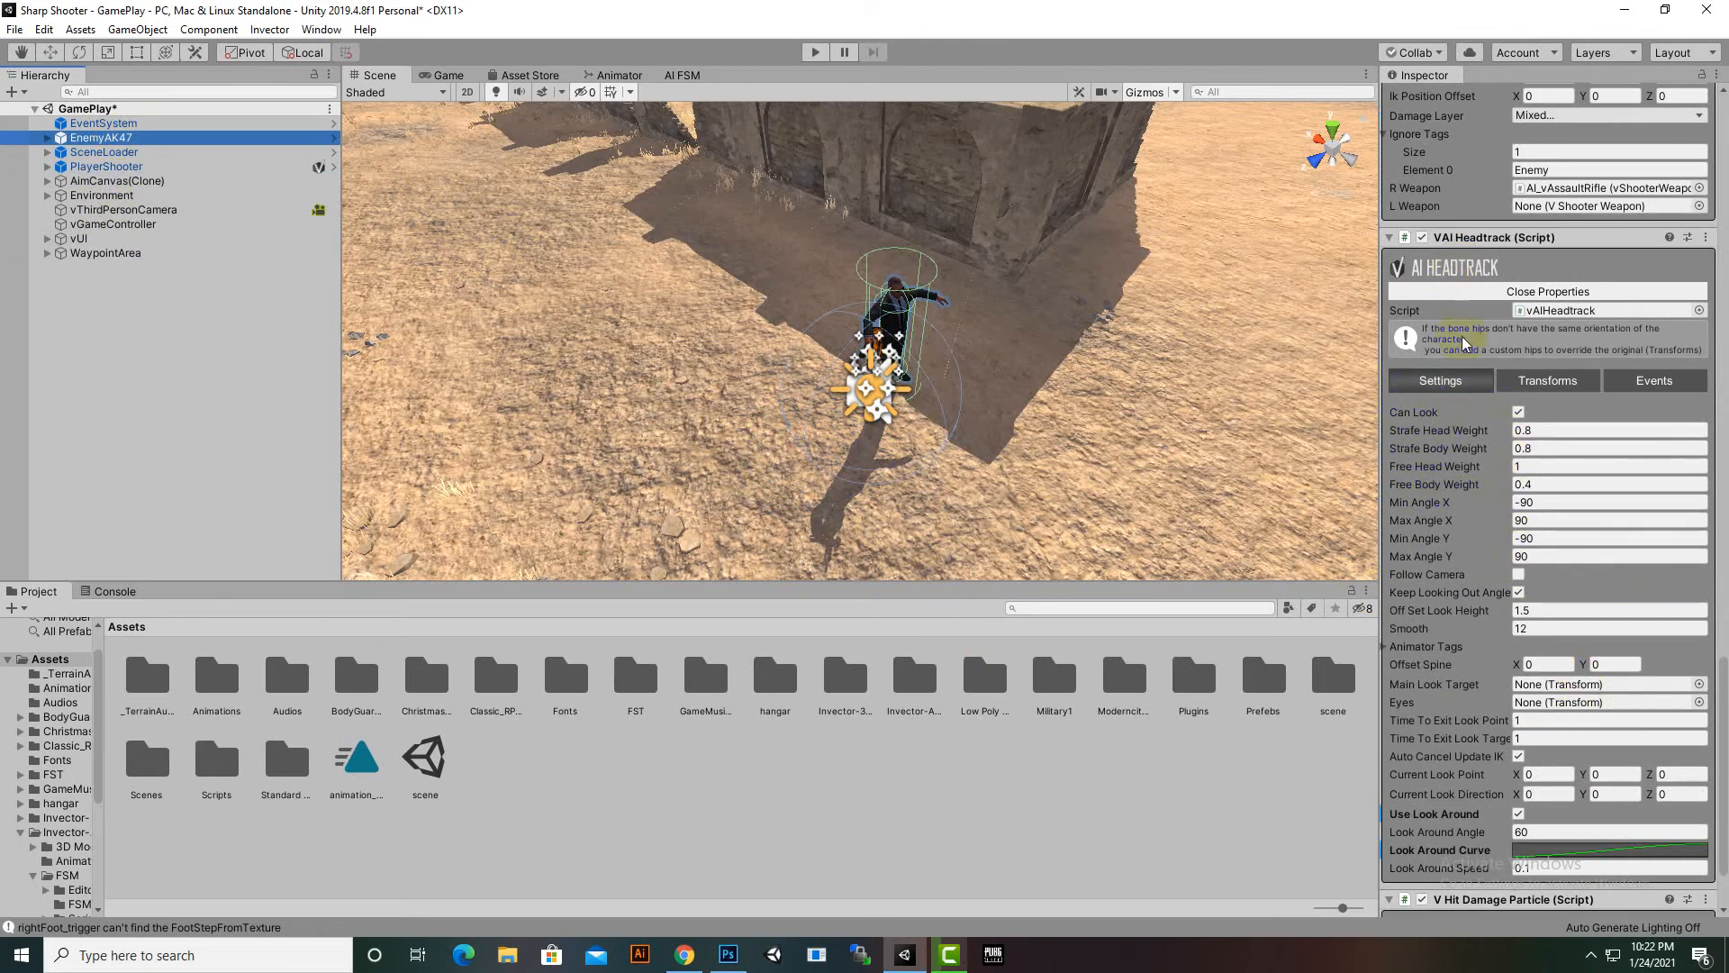
pyautogui.scroll(10, 1546, 388)
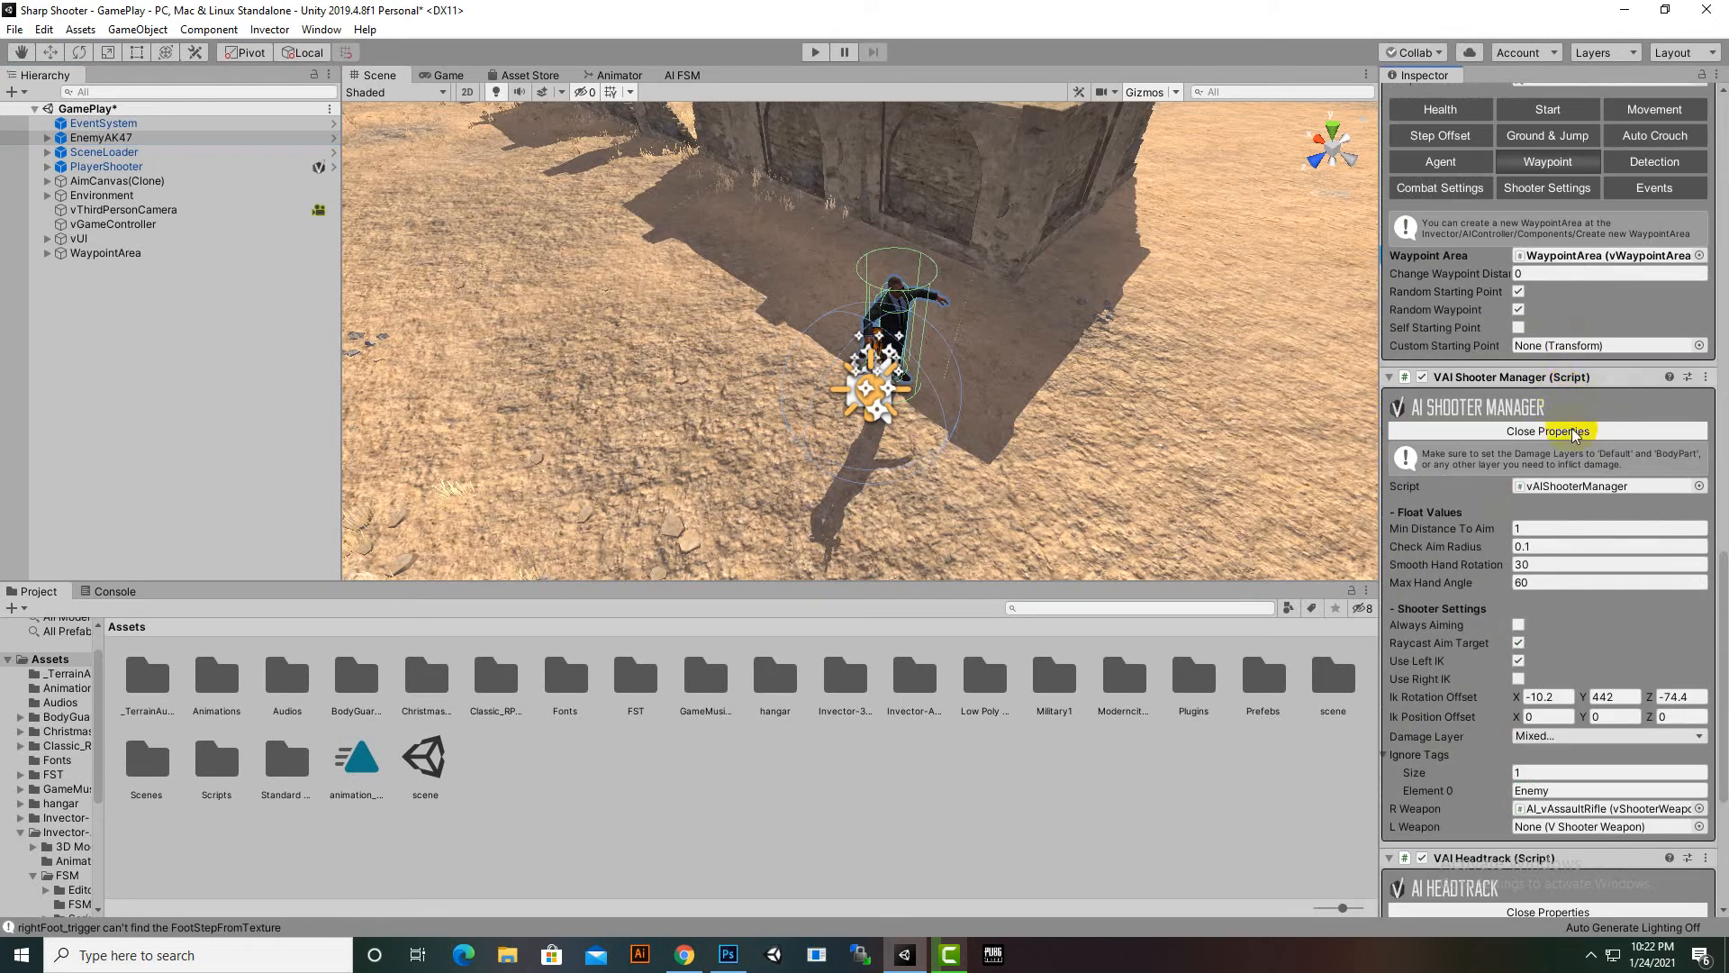
pyautogui.scroll(-5, 1570, 436)
pyautogui.click(1431, 714)
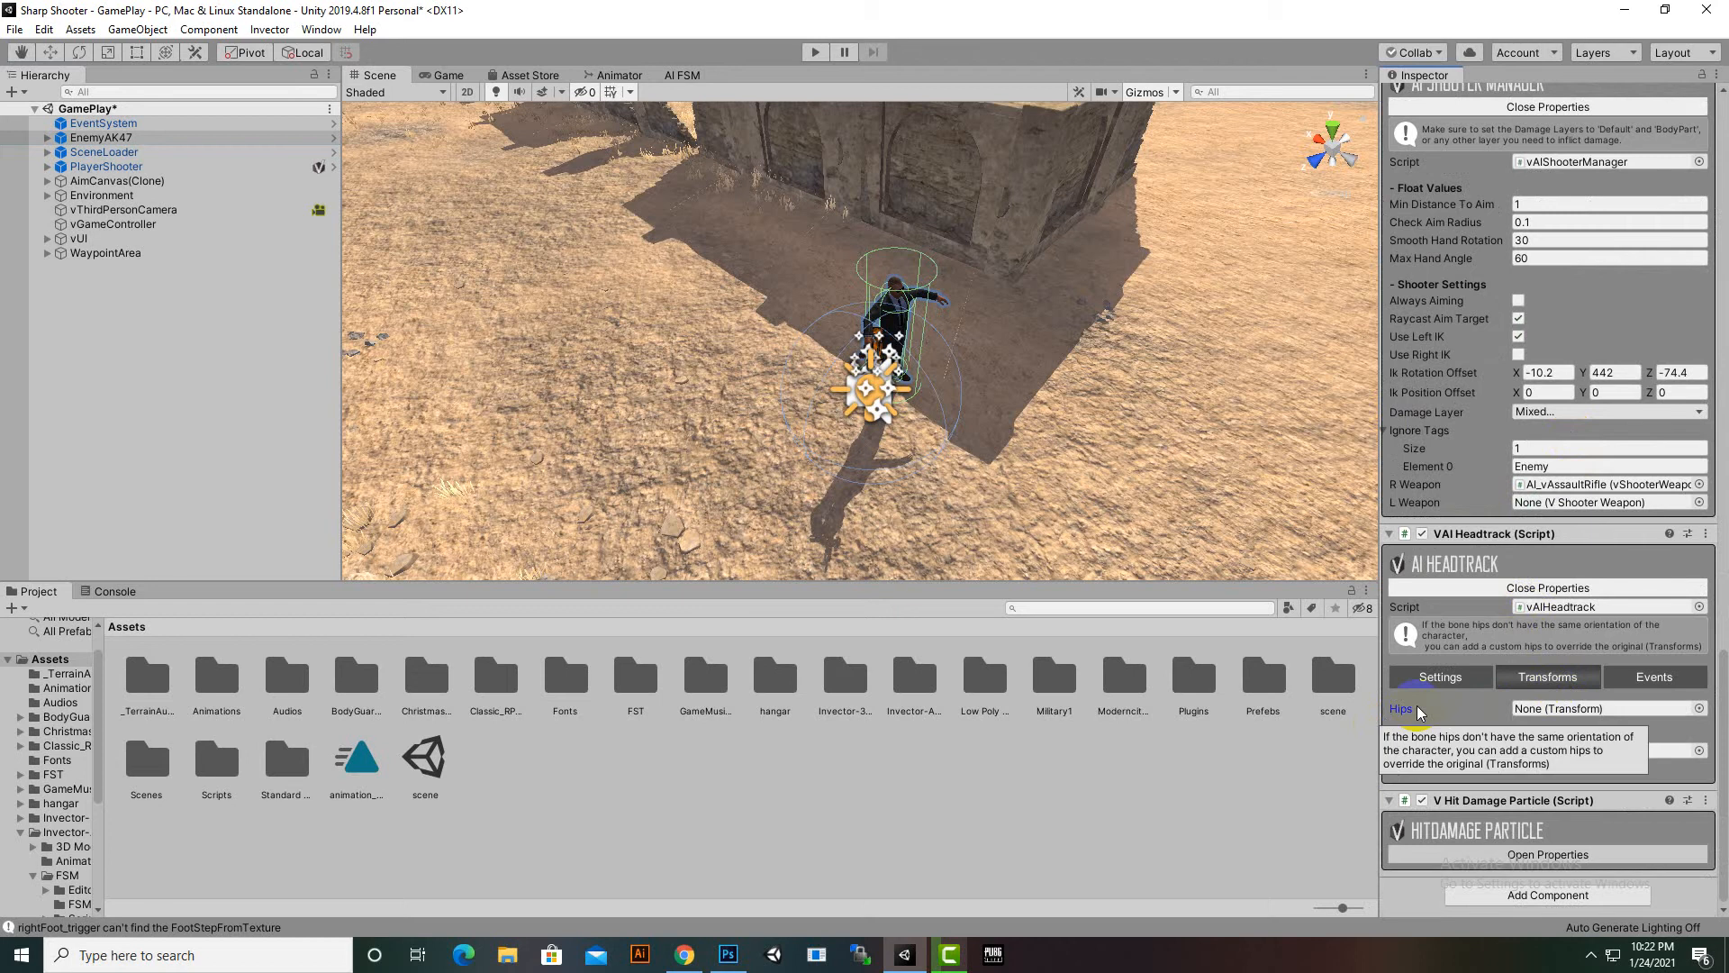
pyautogui.scroll(5, 942, 386)
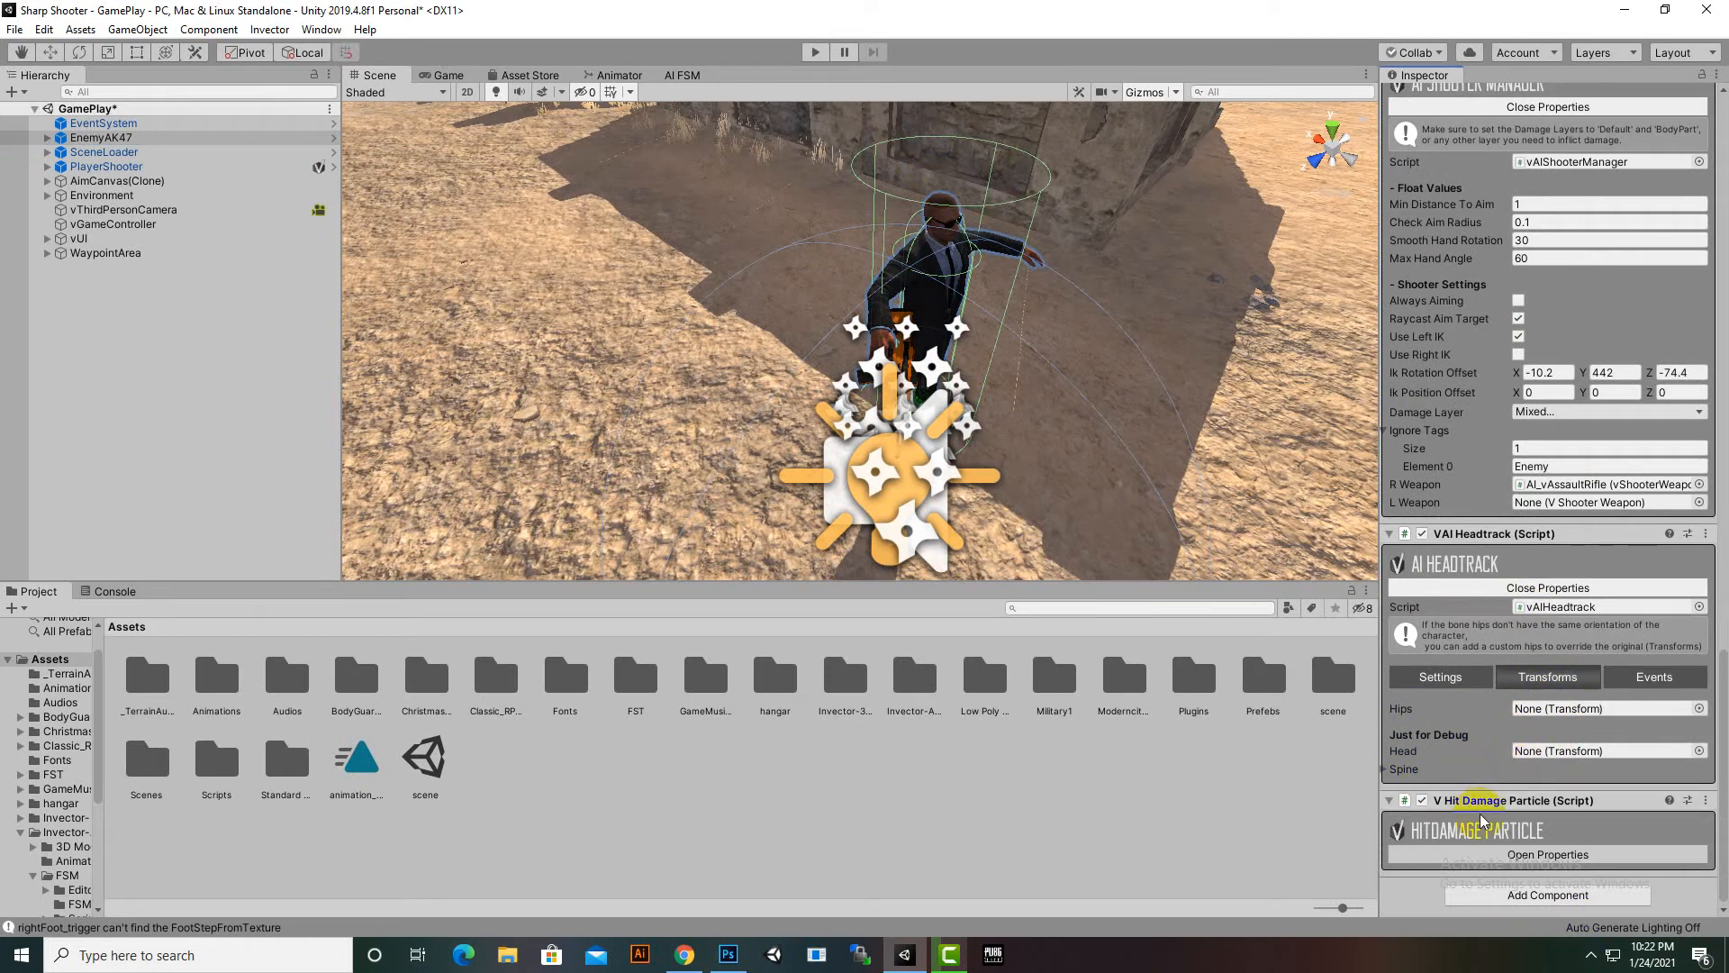
pyautogui.click(1448, 677)
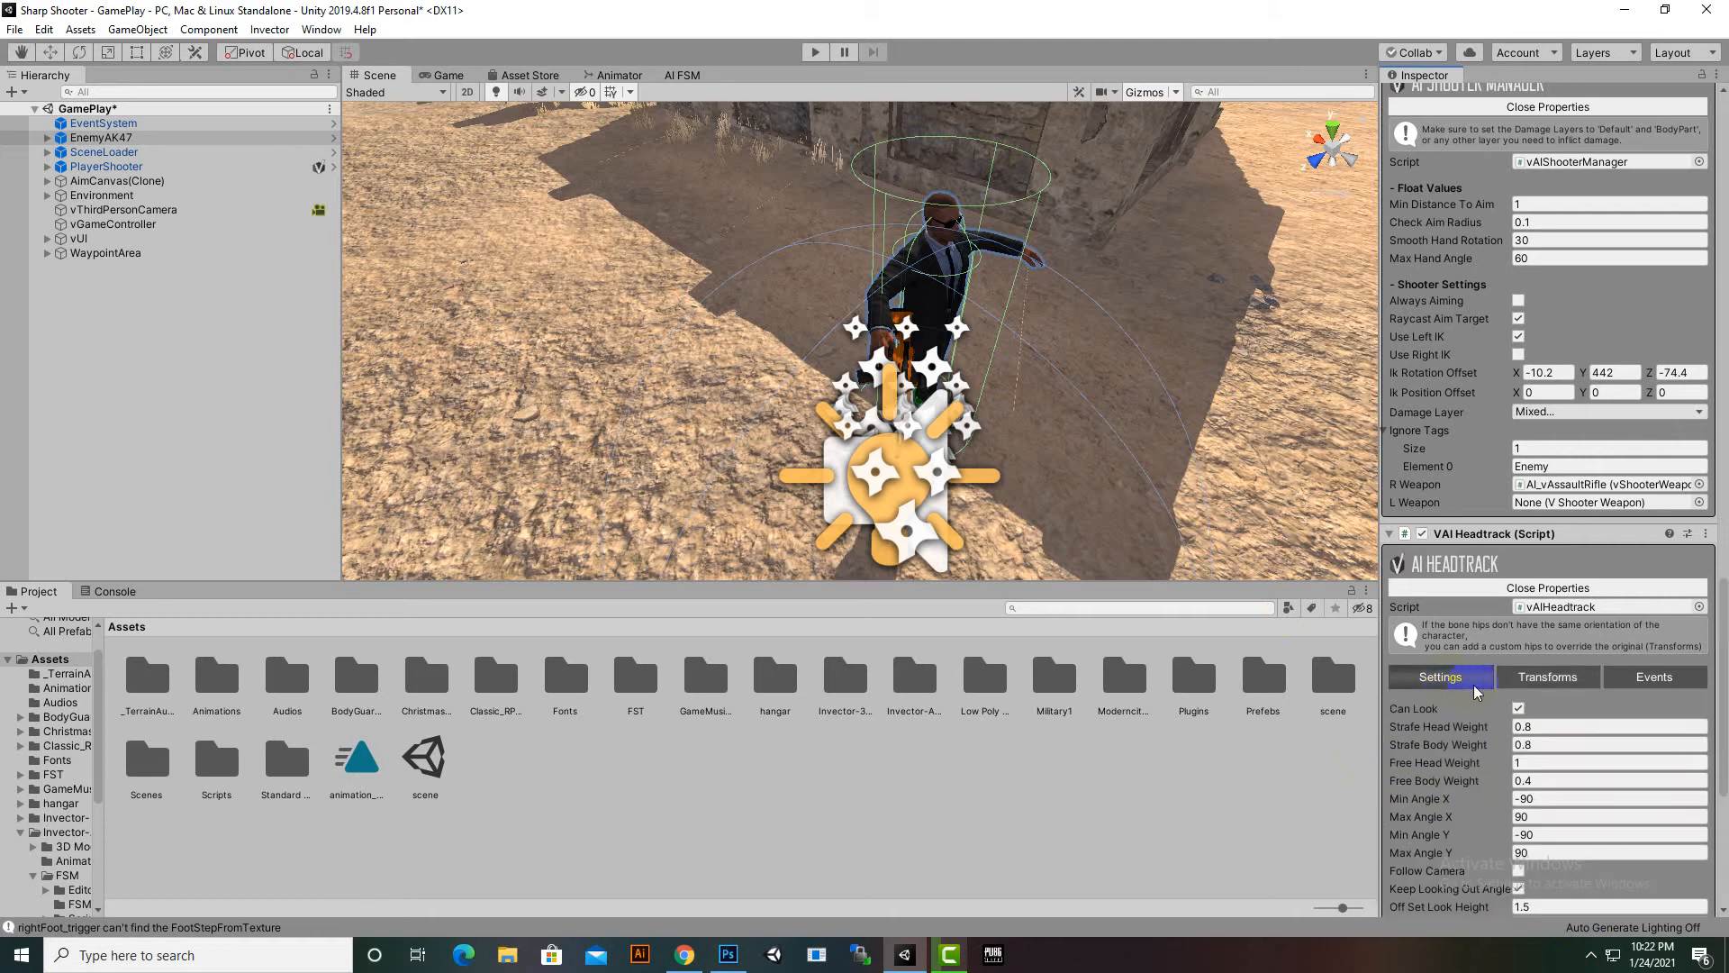
pyautogui.click(1628, 677)
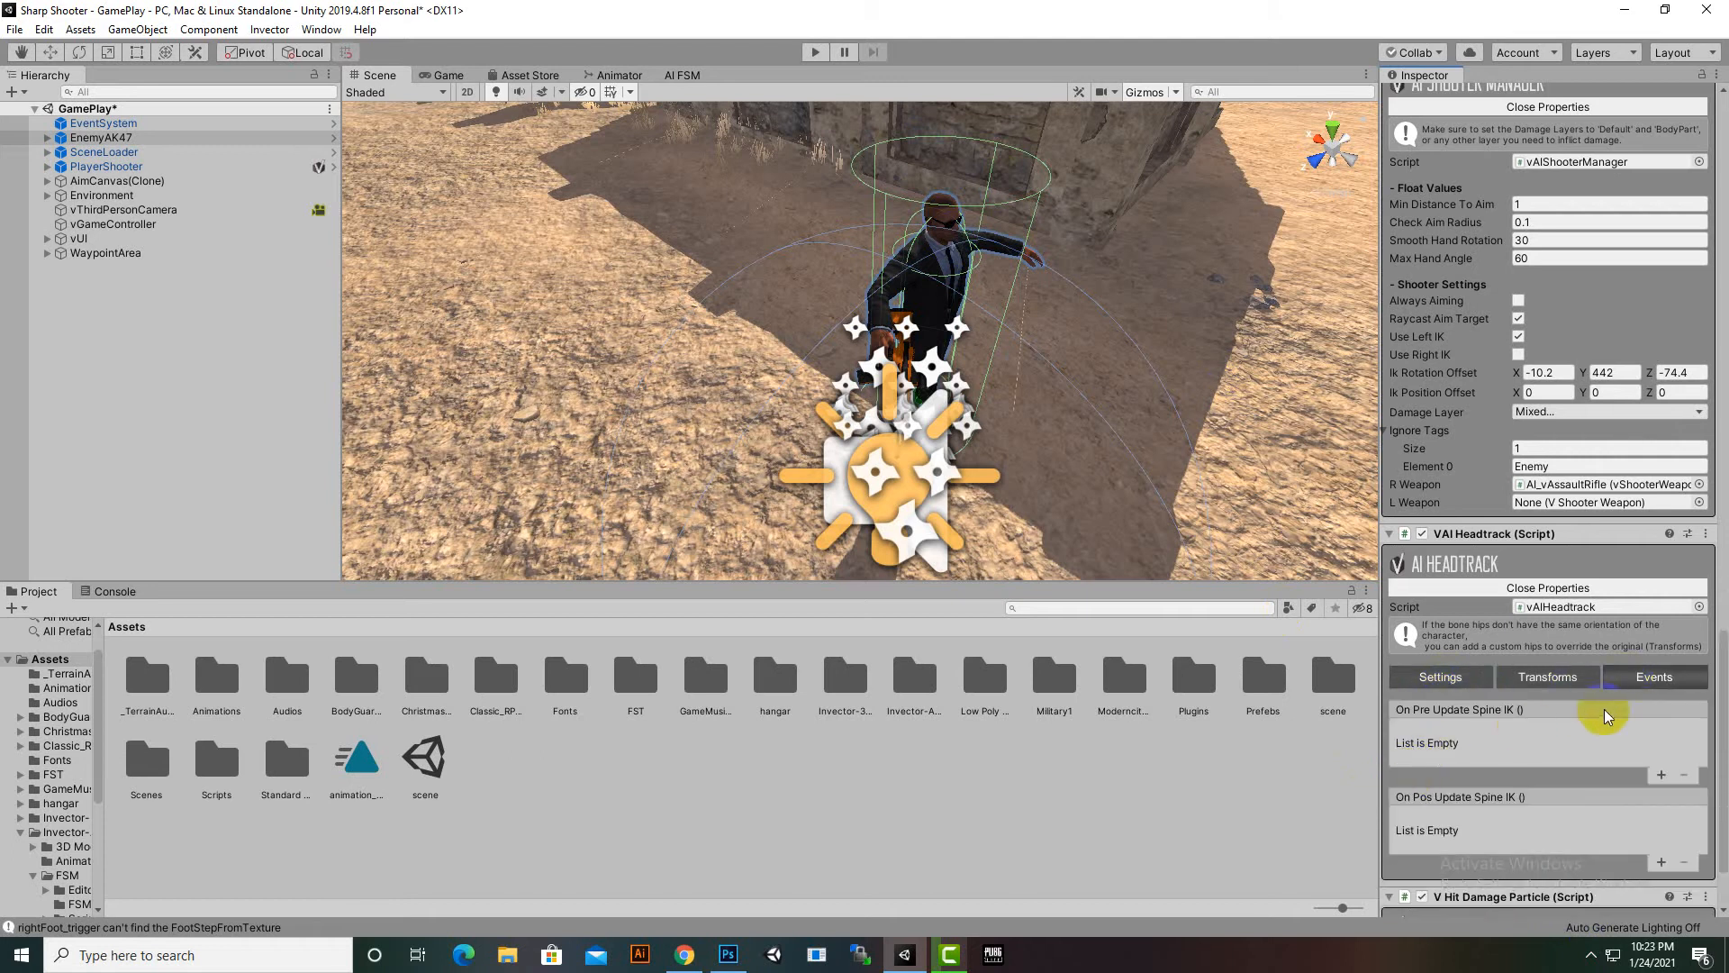
pyautogui.scroll(-3, 1605, 711)
pyautogui.click(1442, 580)
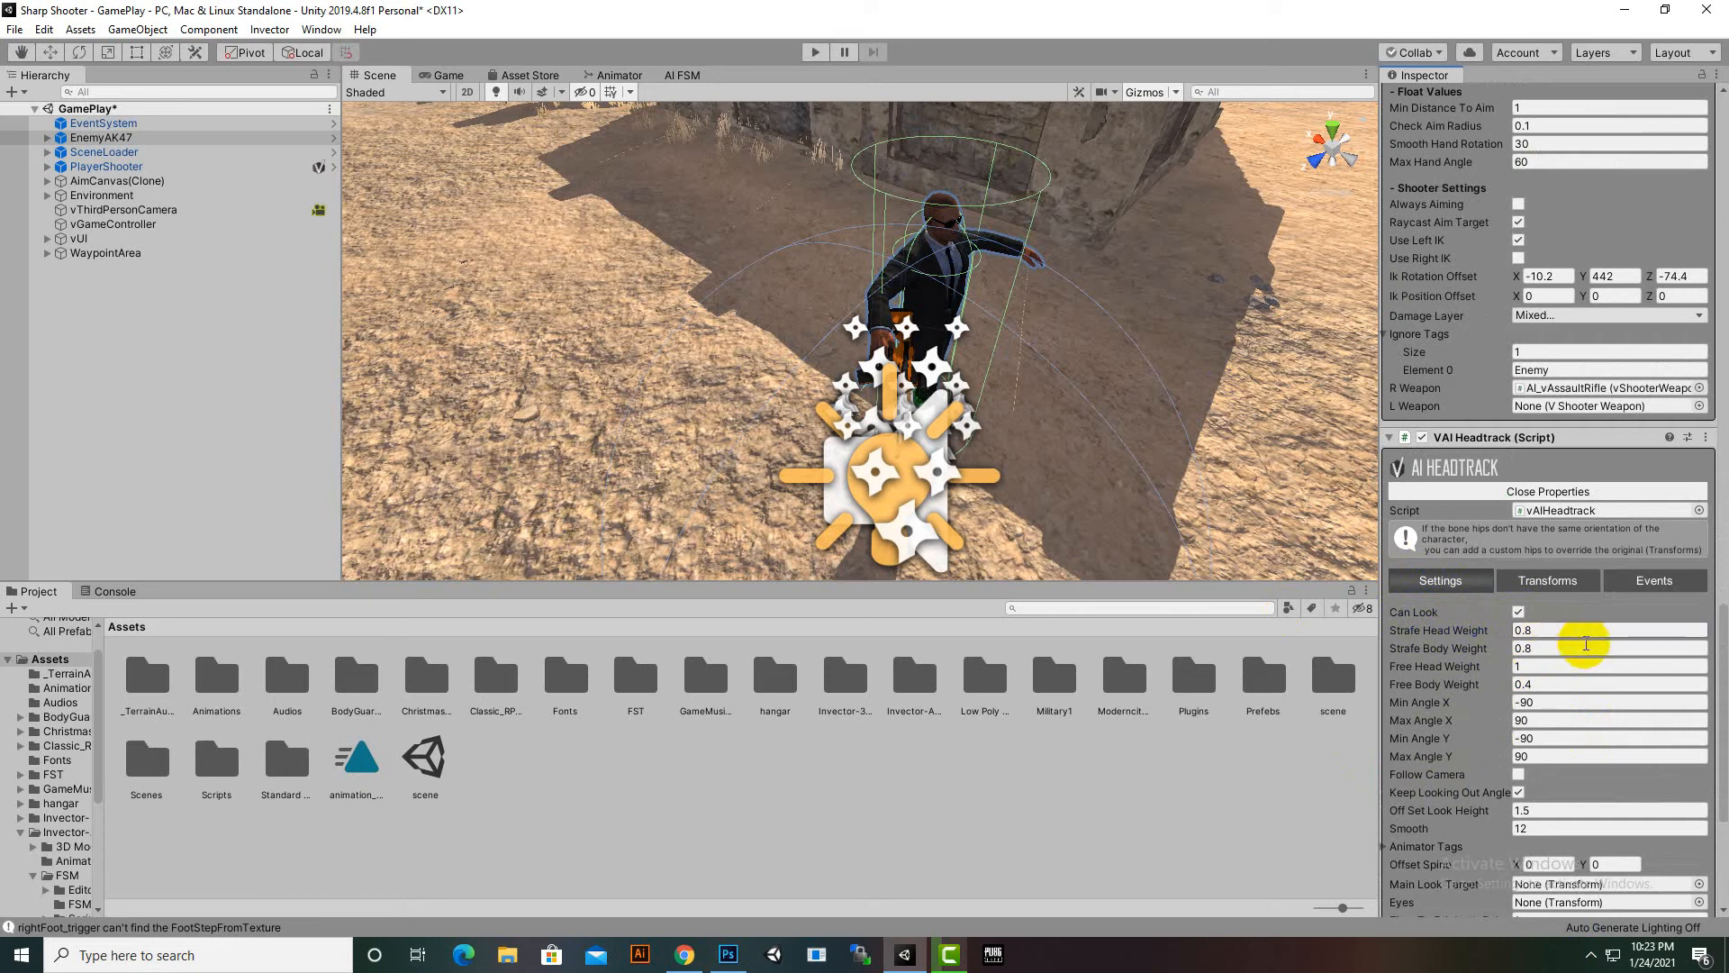
pyautogui.scroll(-5, 1591, 628)
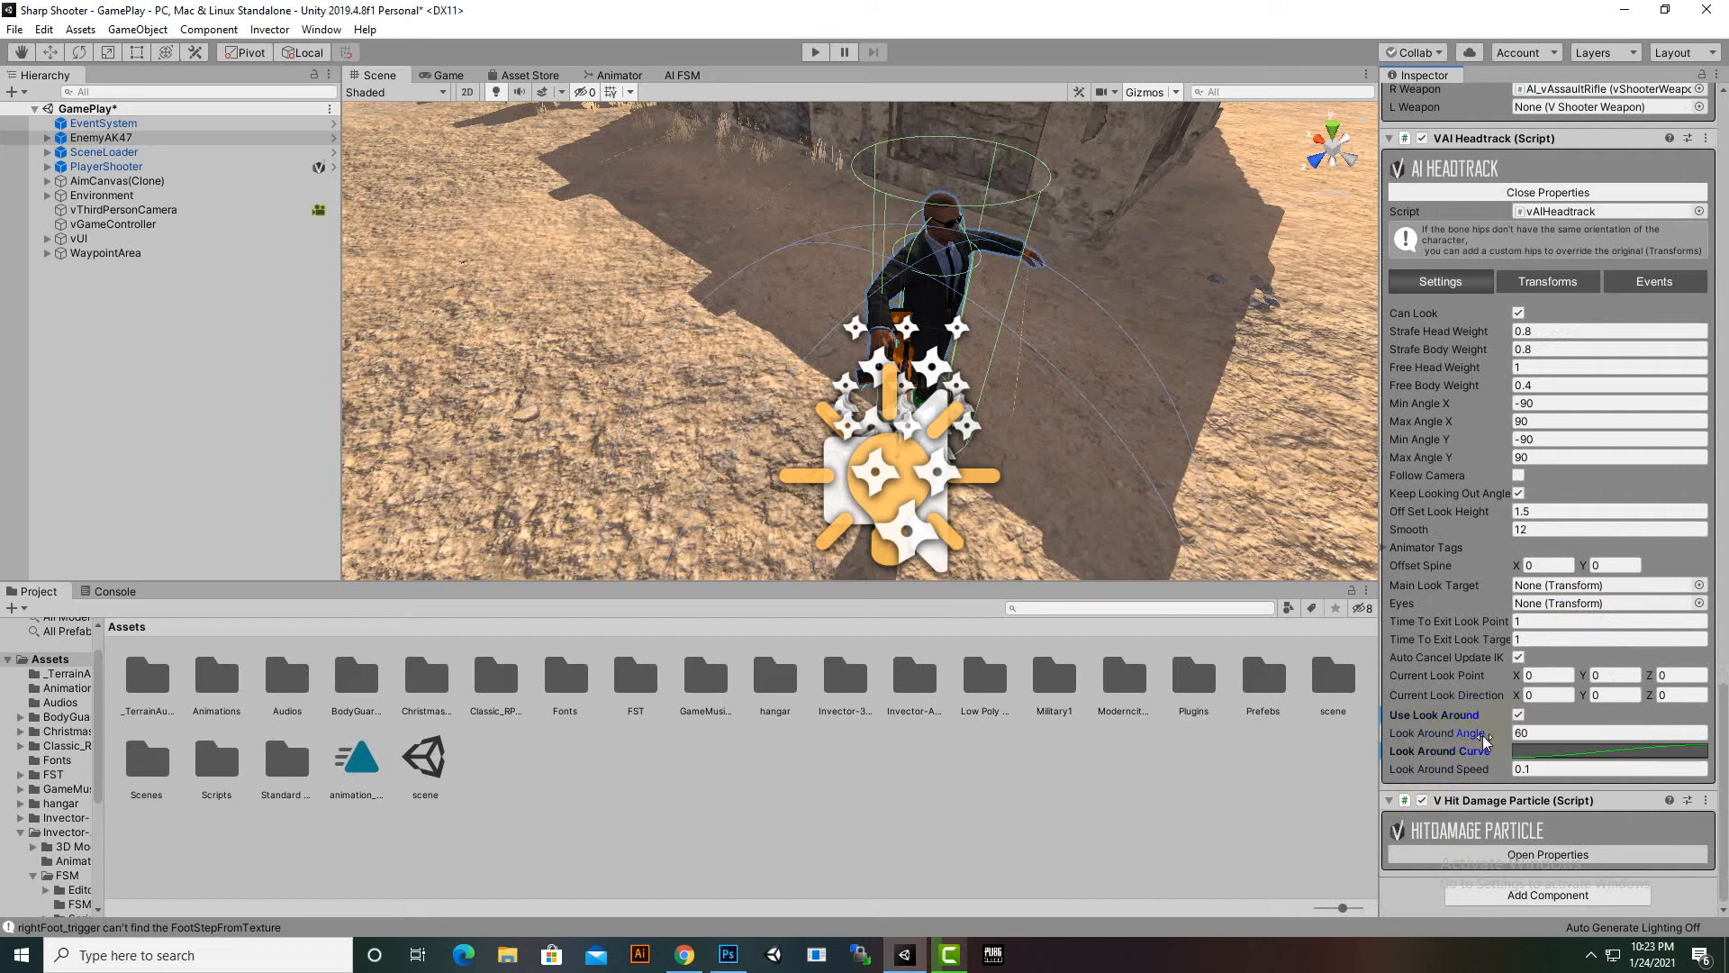
pyautogui.click(1518, 716)
pyautogui.click(948, 389)
pyautogui.scroll(10, 1505, 604)
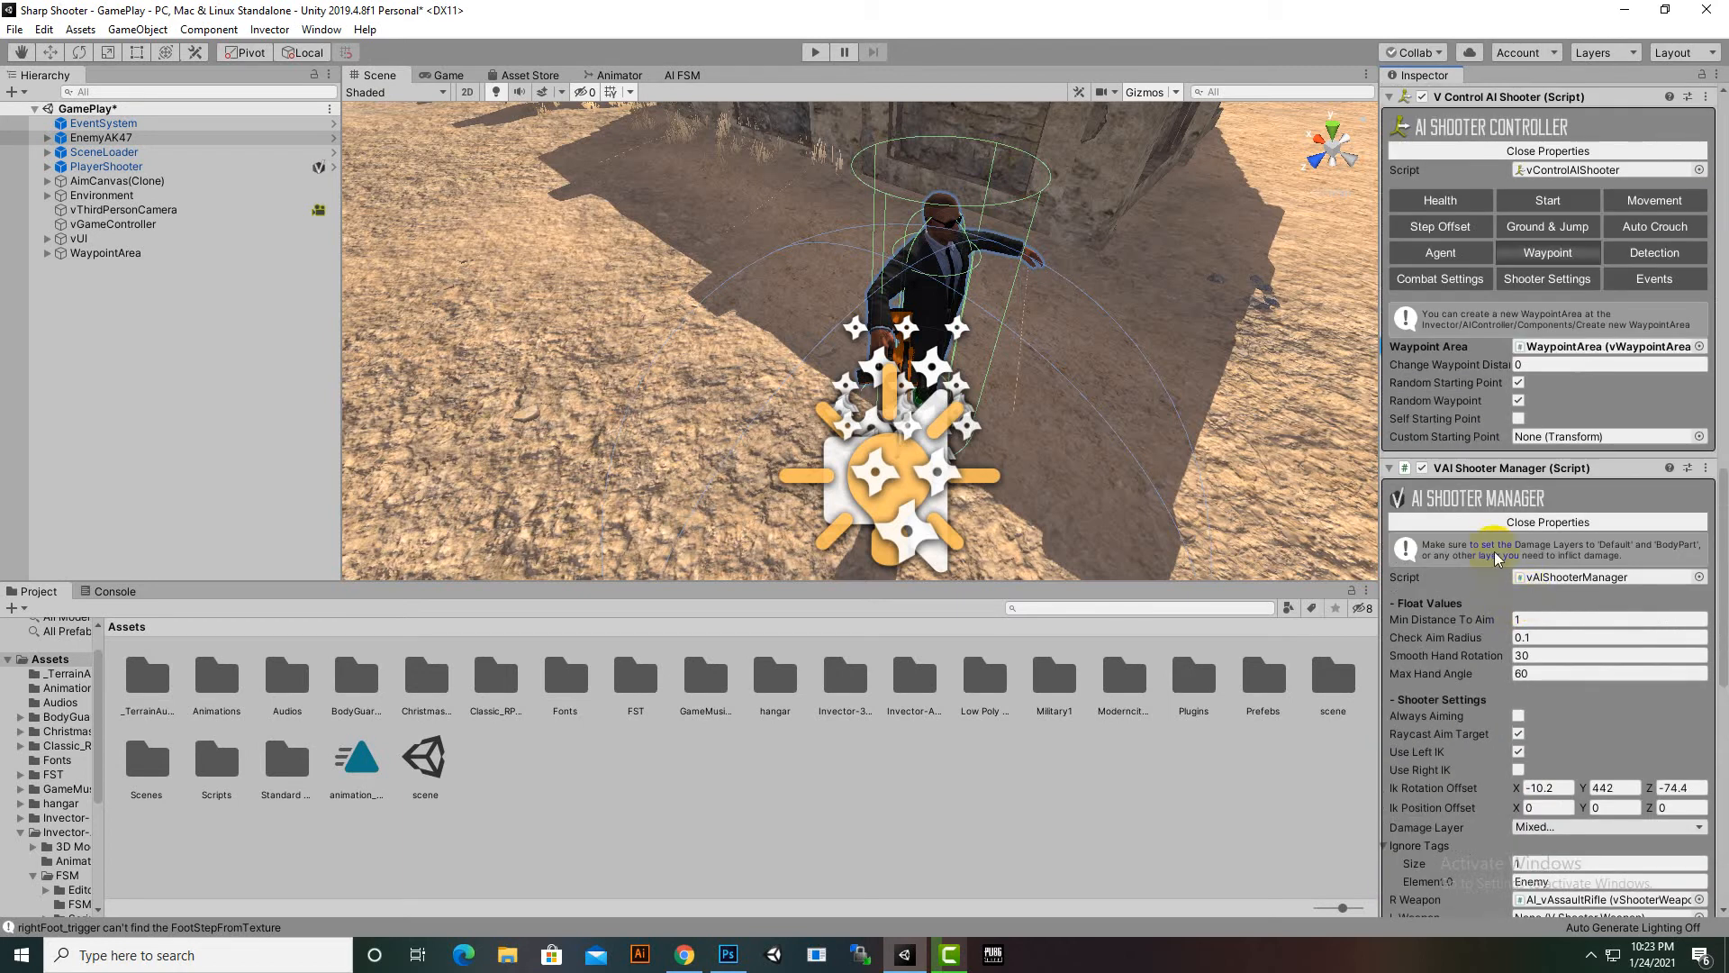
# Locate EnemyAK47's detection point reference and assign its Eyes transform to the Eyes field of the AI Headtrack component
pyautogui.click(1641, 256)
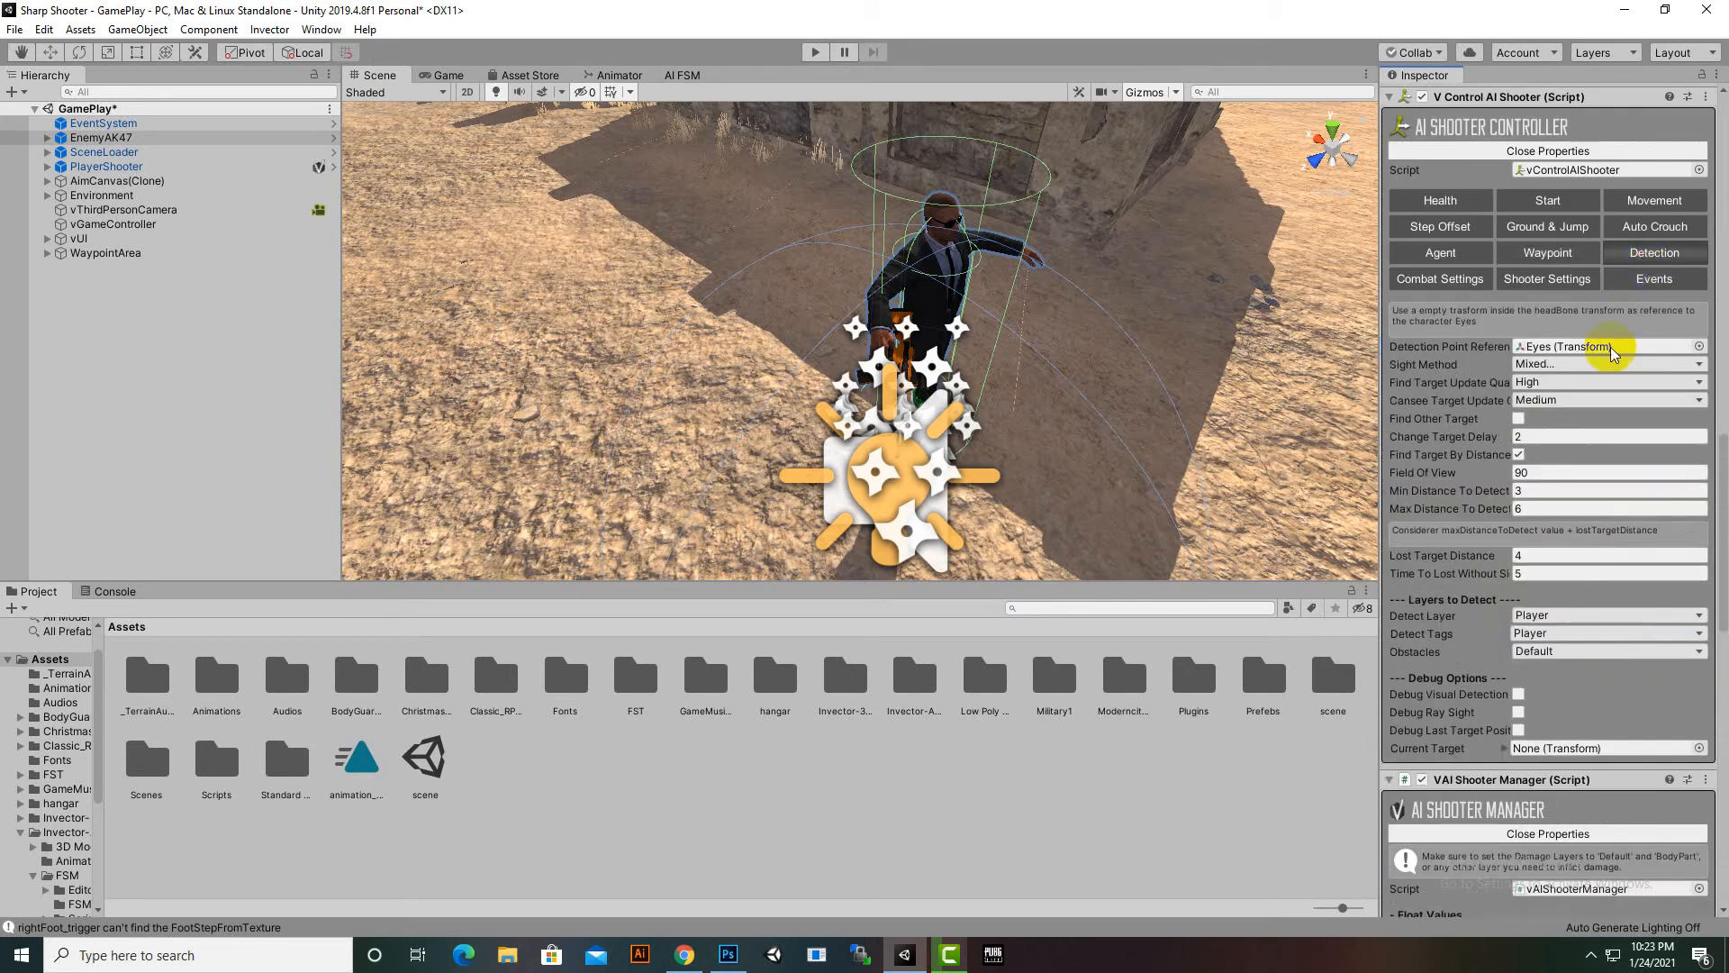
pyautogui.click(1592, 347)
pyautogui.scroll(-10, 1578, 550)
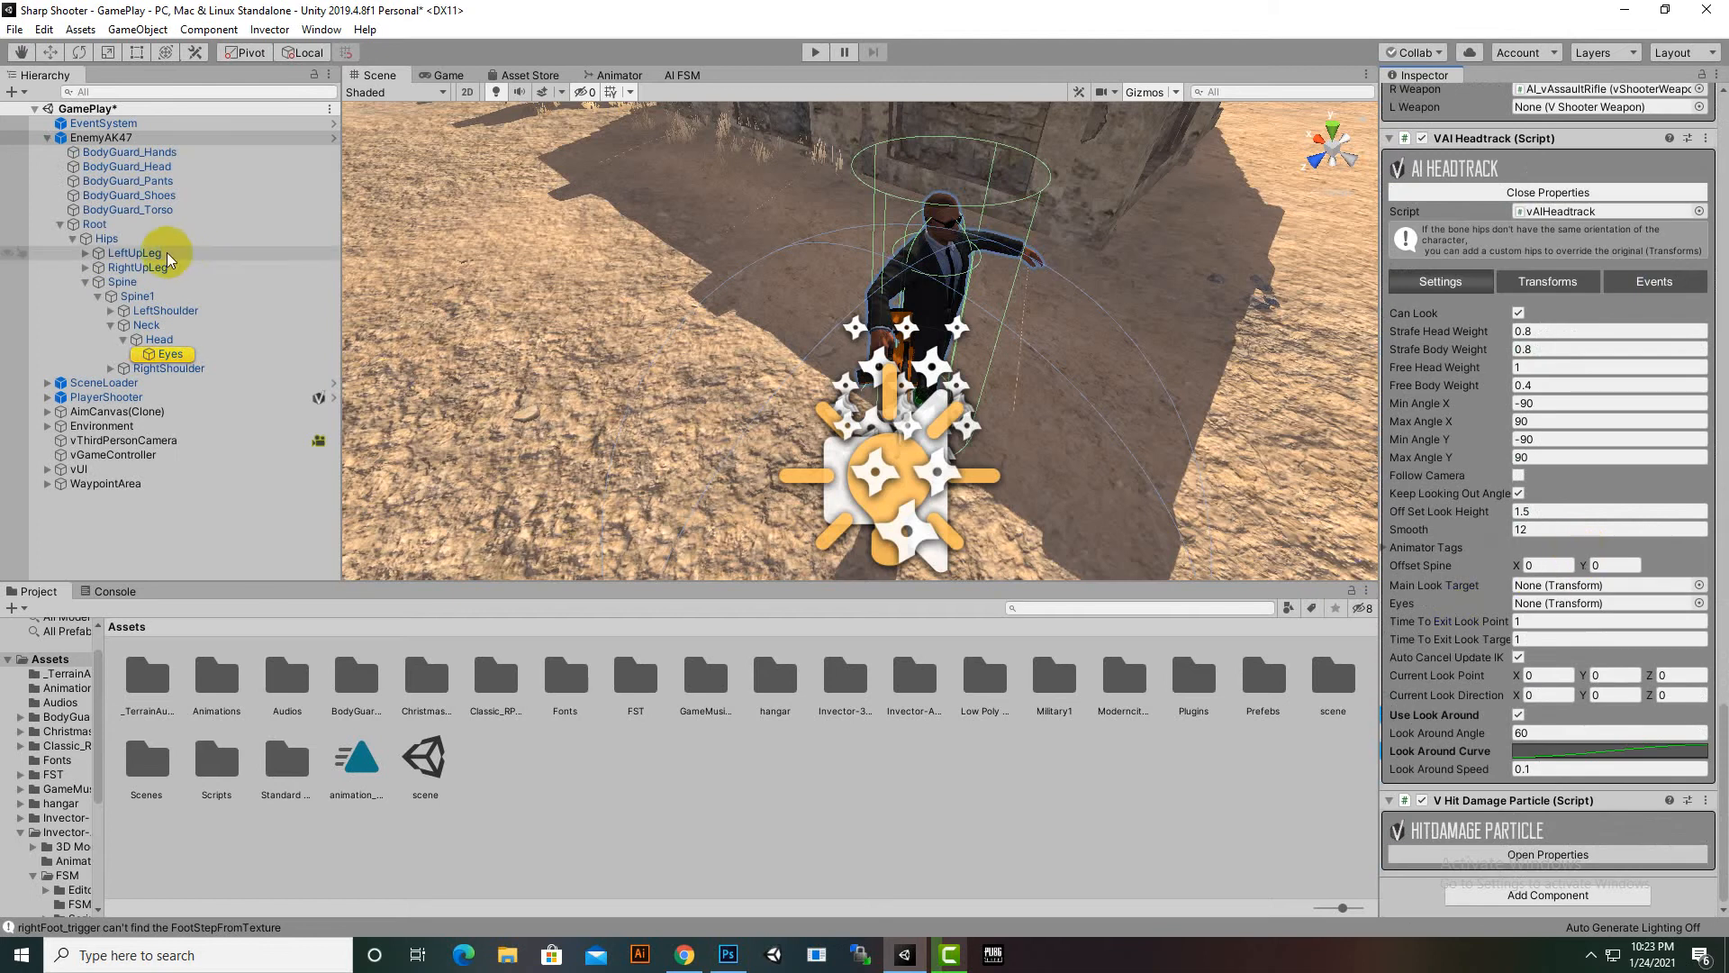
pyautogui.moveTo(164, 353); pyautogui.dragTo(1524, 601)
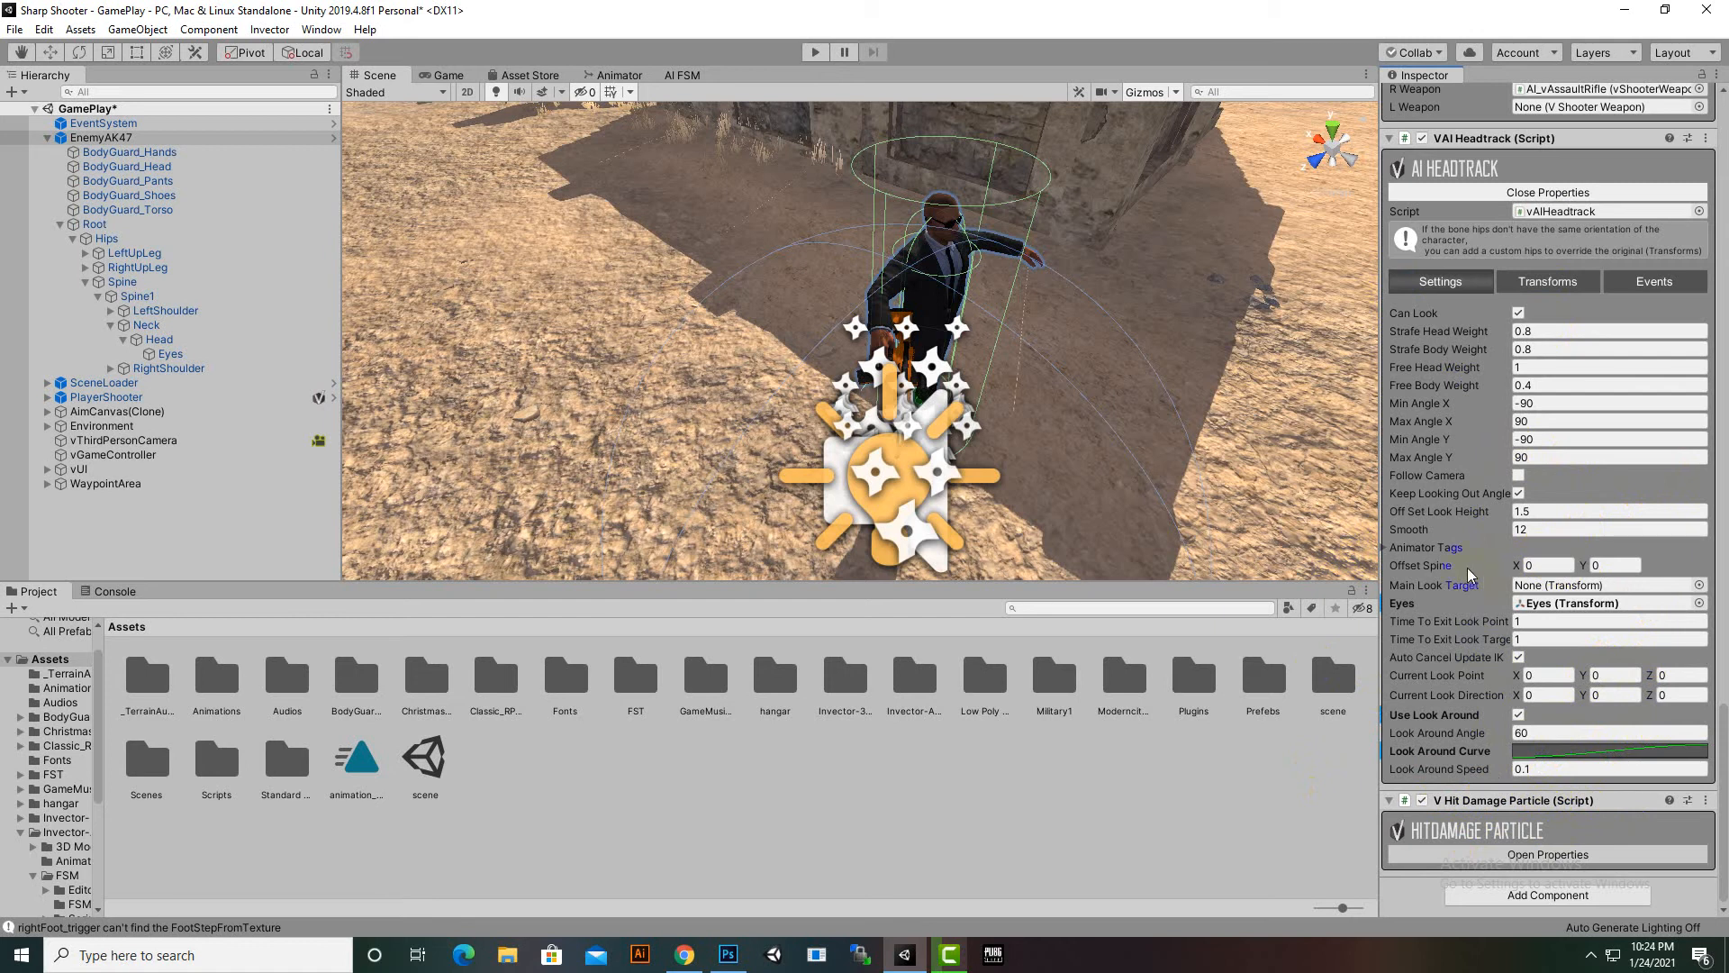
pyautogui.click(1521, 567)
# Play-test the scene by running the player around near the enemy to check its head tracking, and stop the test
pyautogui.click(815, 51)
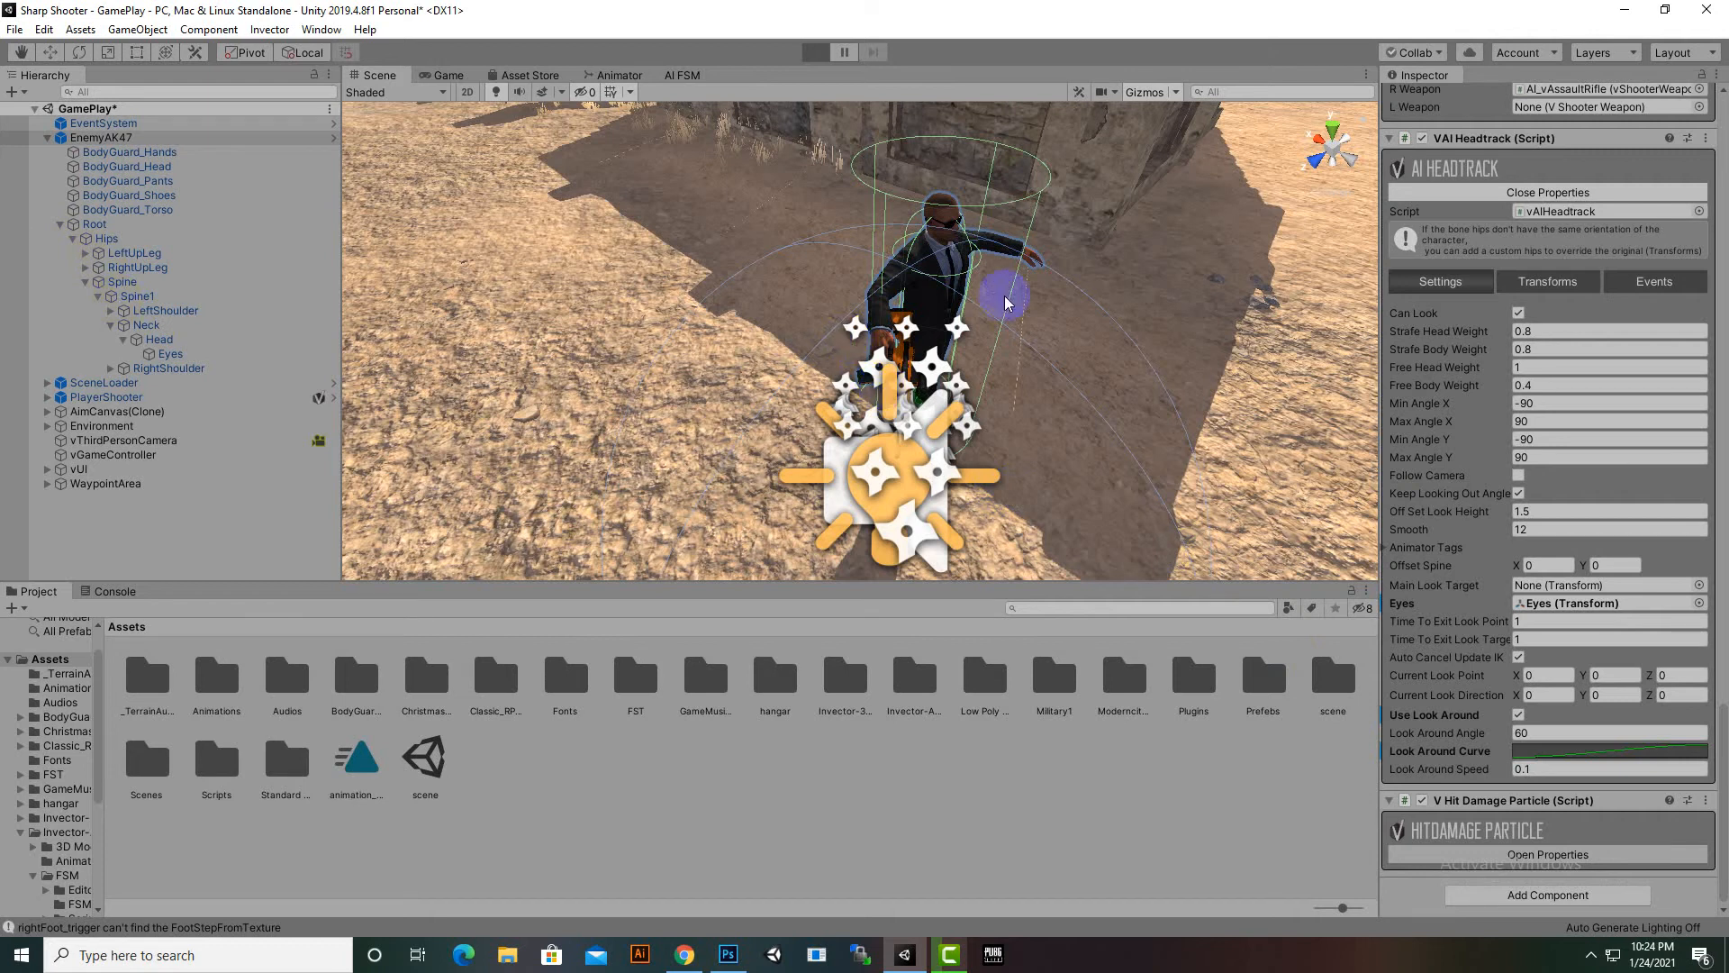
pyautogui.hotkey('ctrl', 'p')
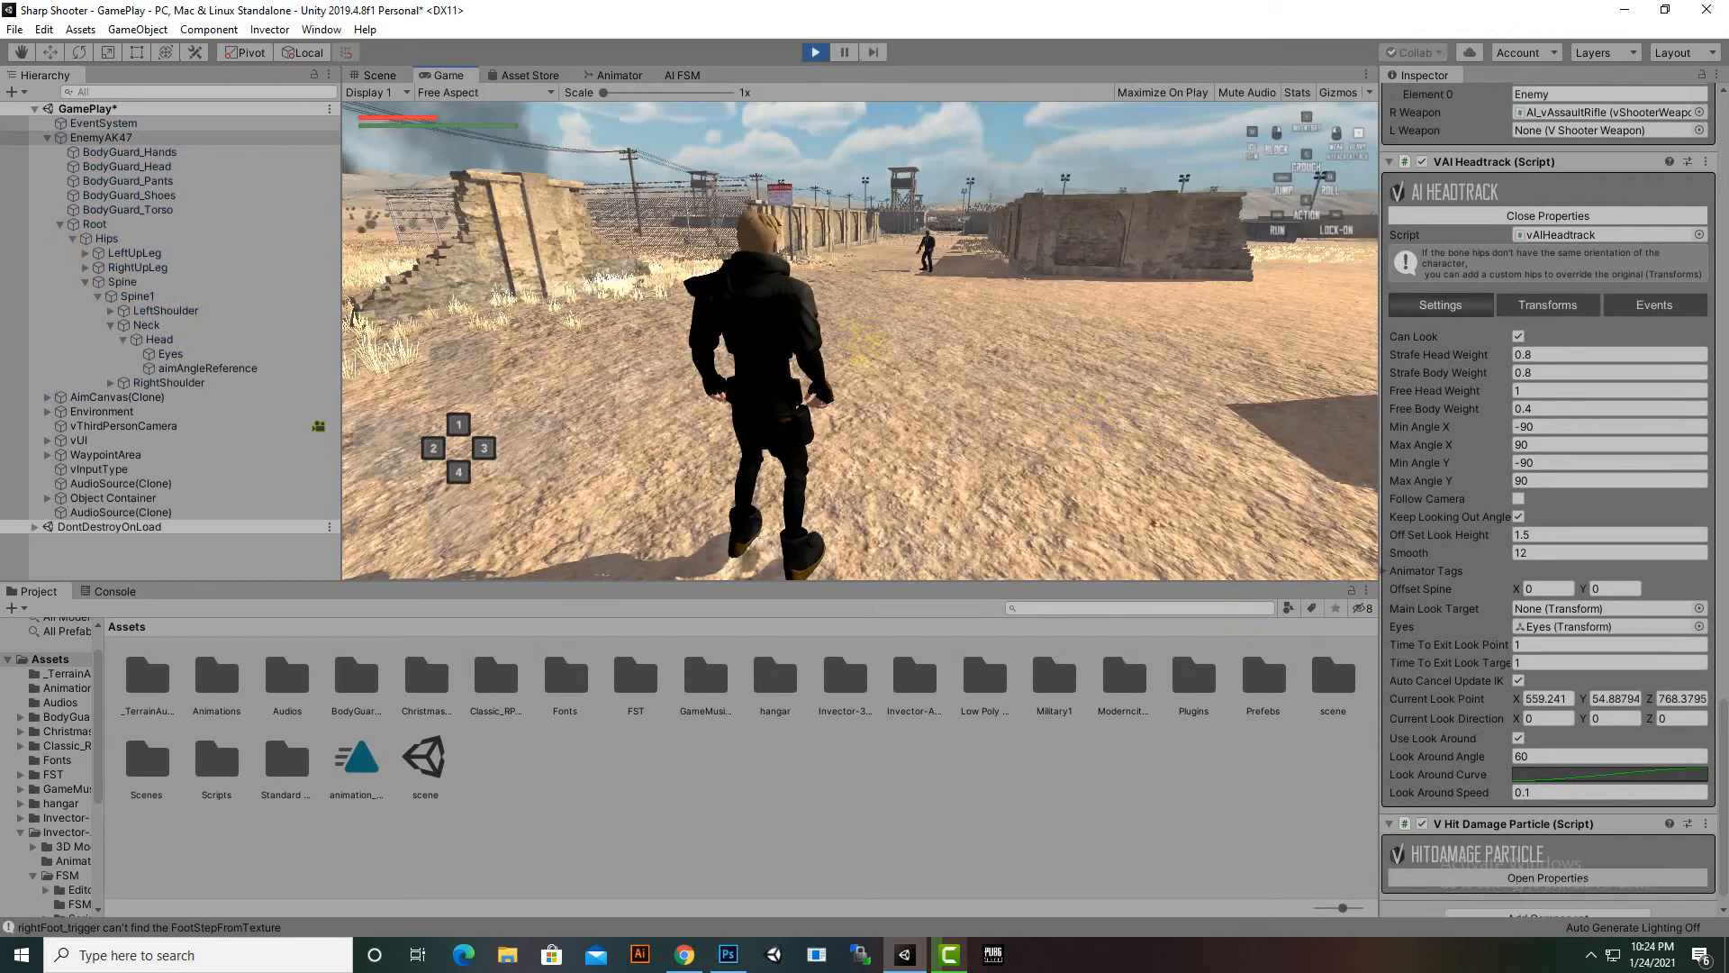
pyautogui.press('w')
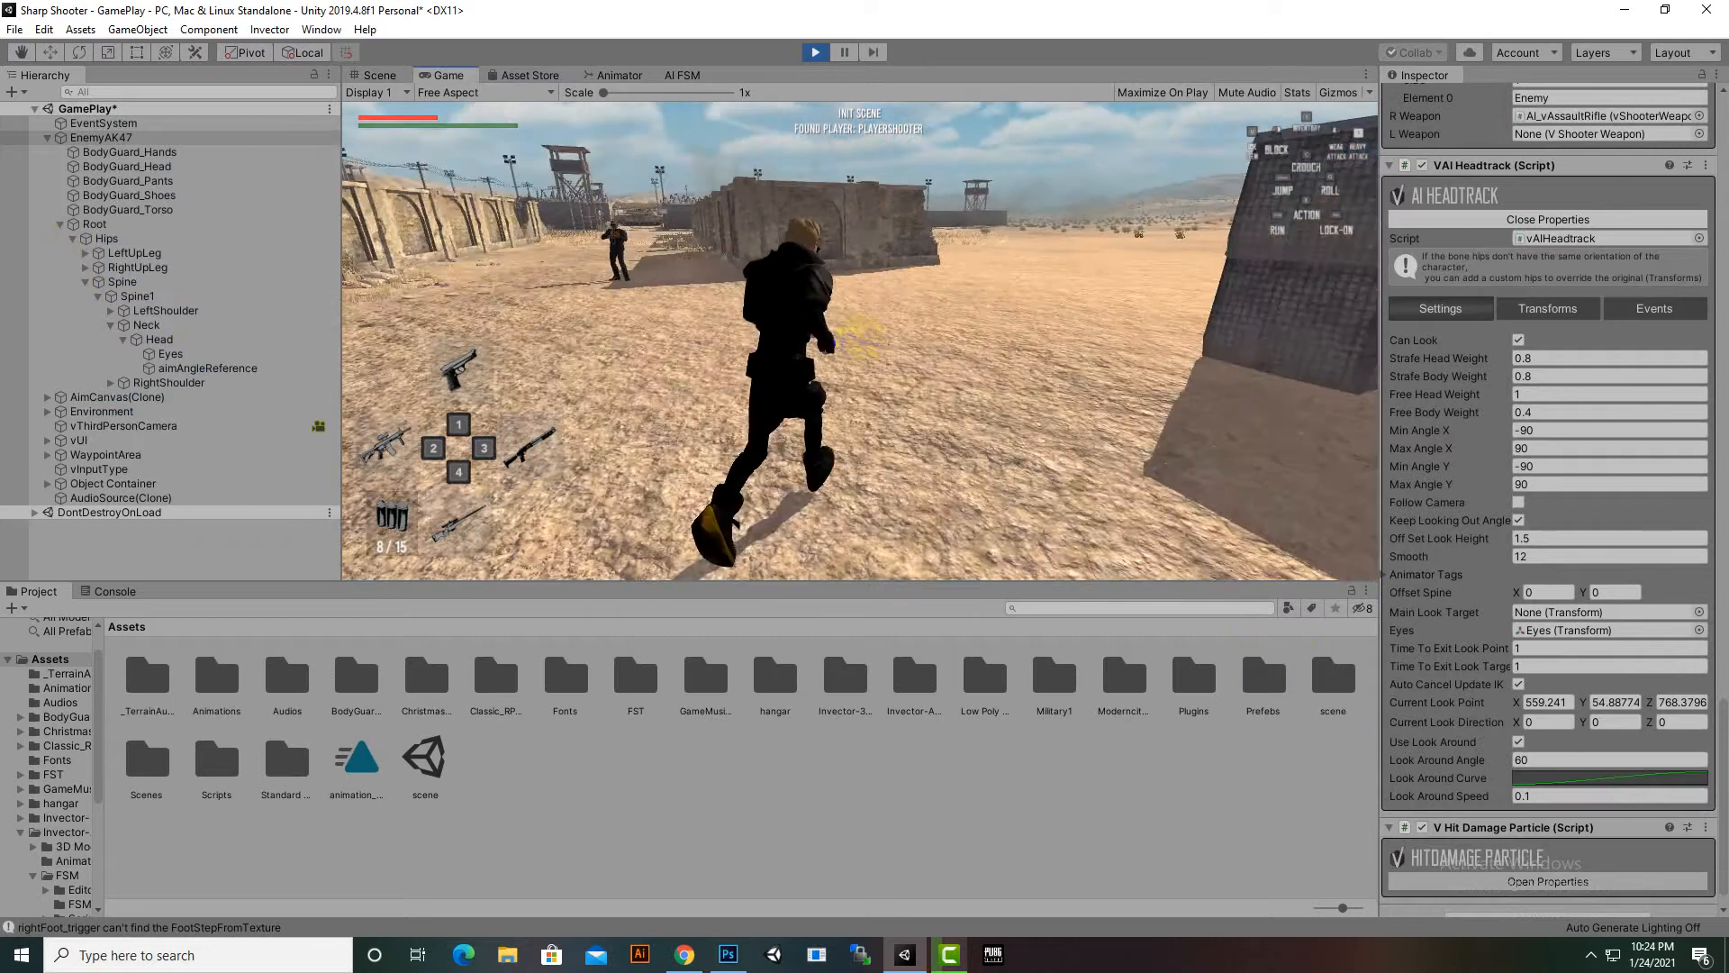
pyautogui.click(859, 338)
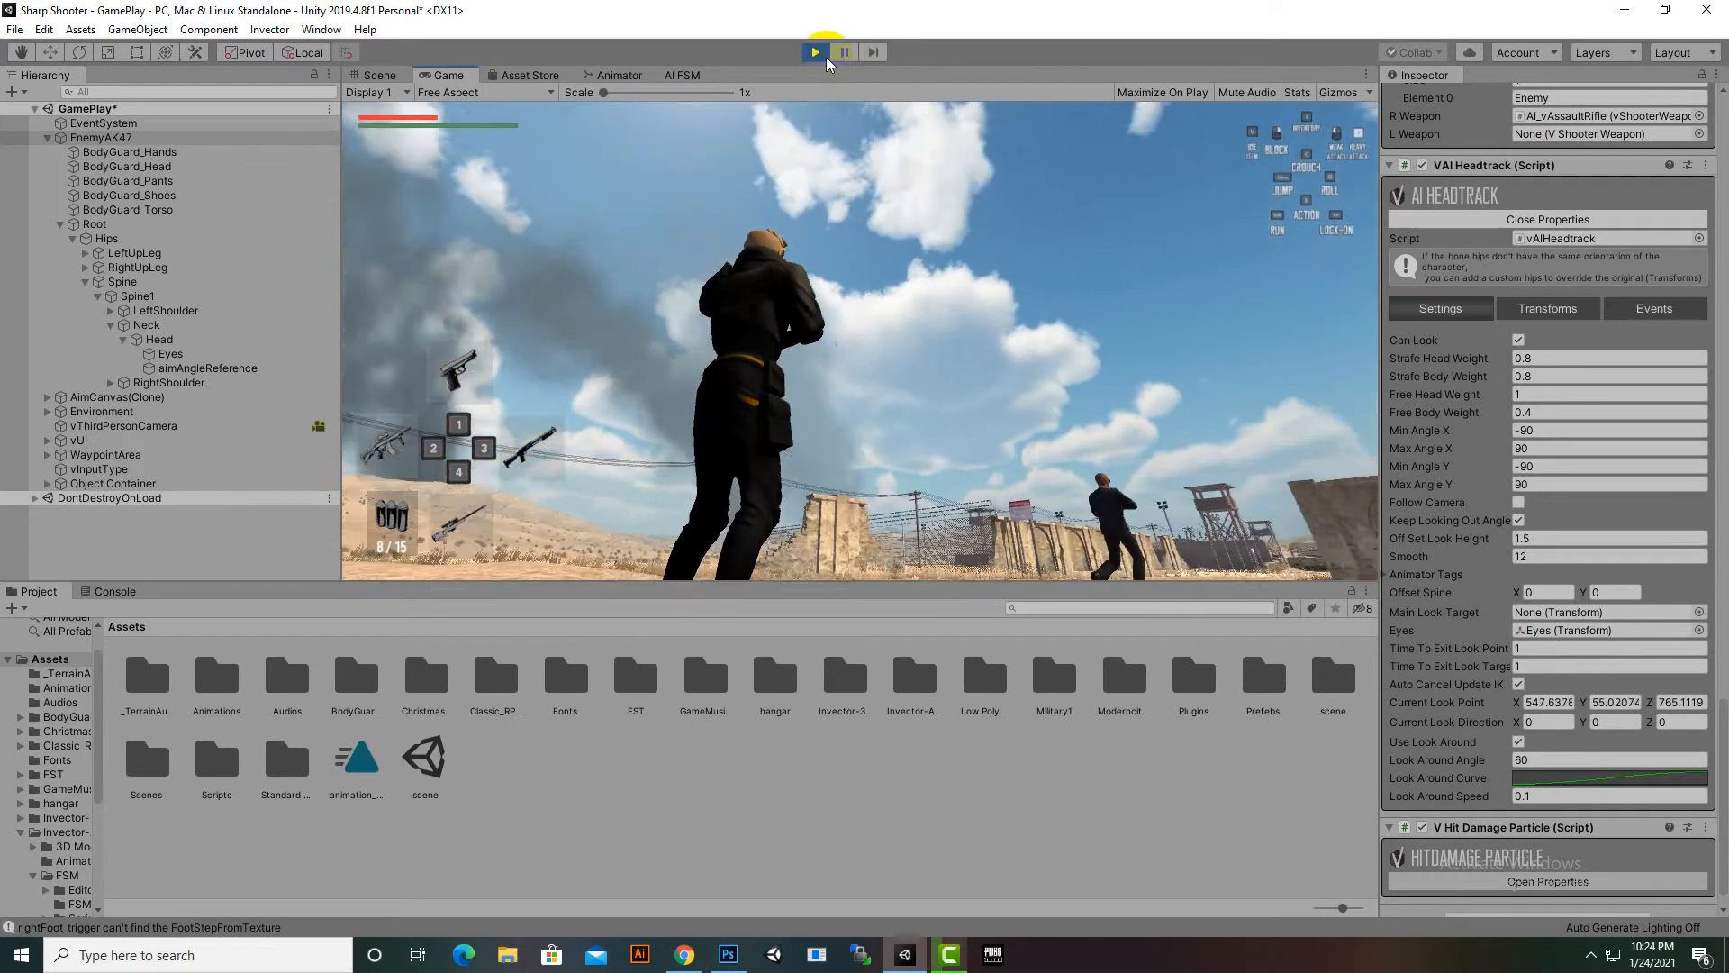
pyautogui.click(824, 56)
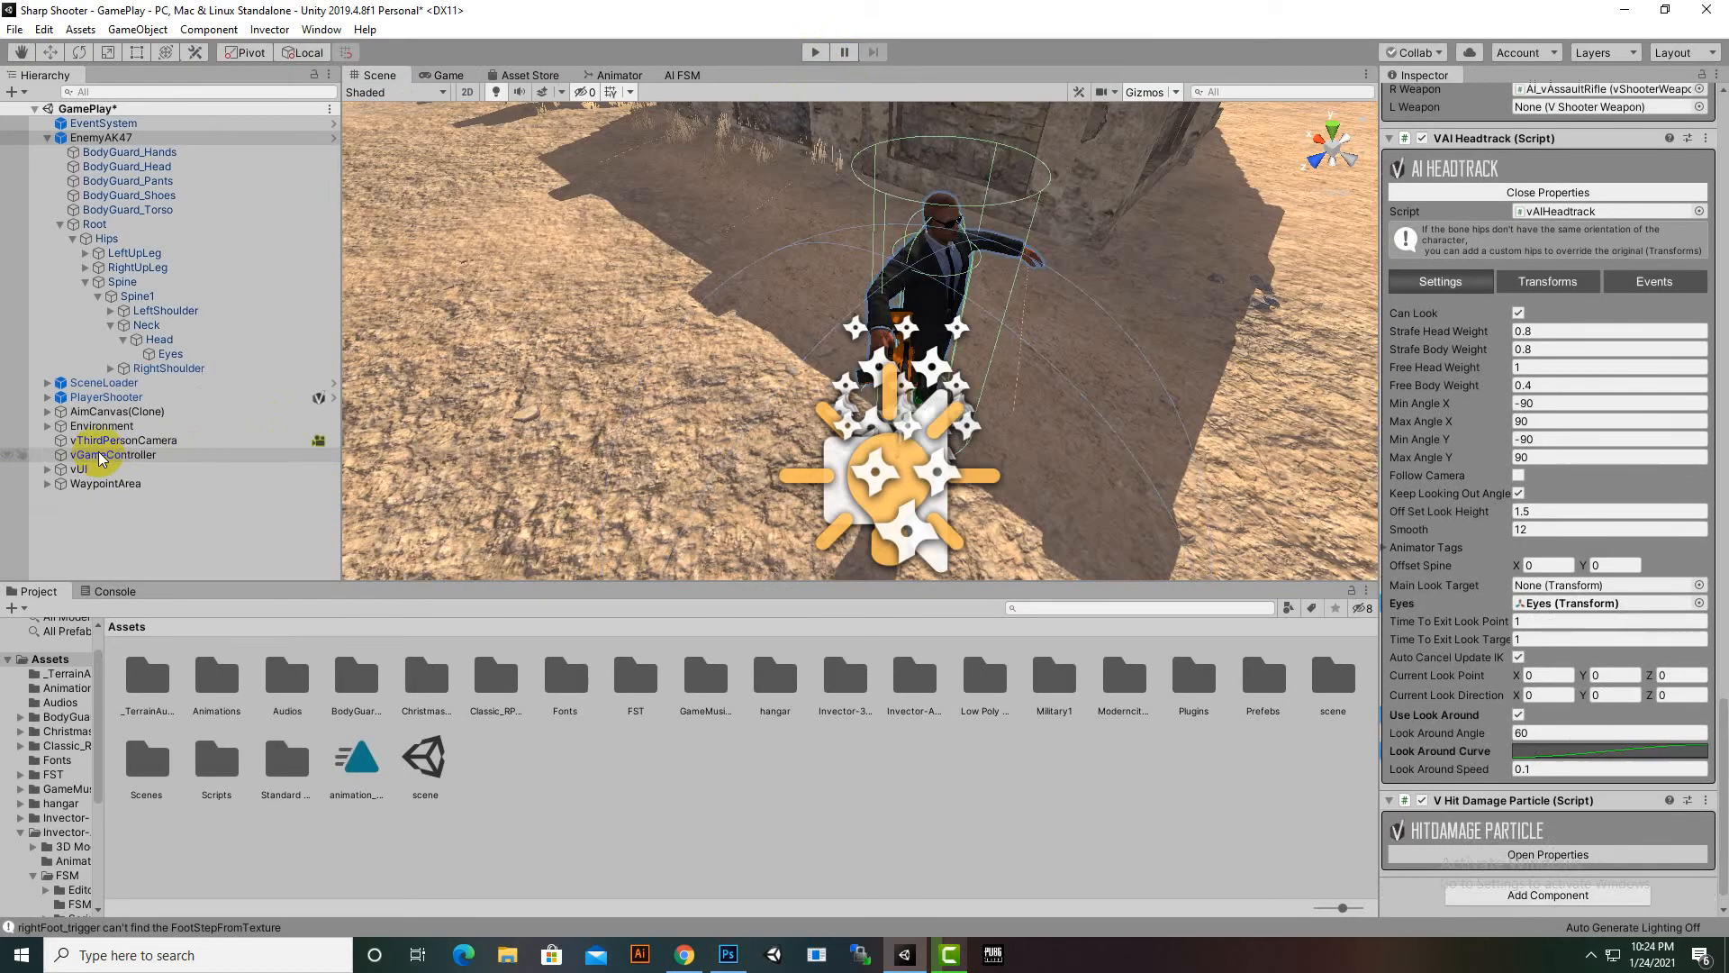
# Examine the WaypointArea's Waypoint 01 settings and its first child node for patrol options
pyautogui.click(99, 453)
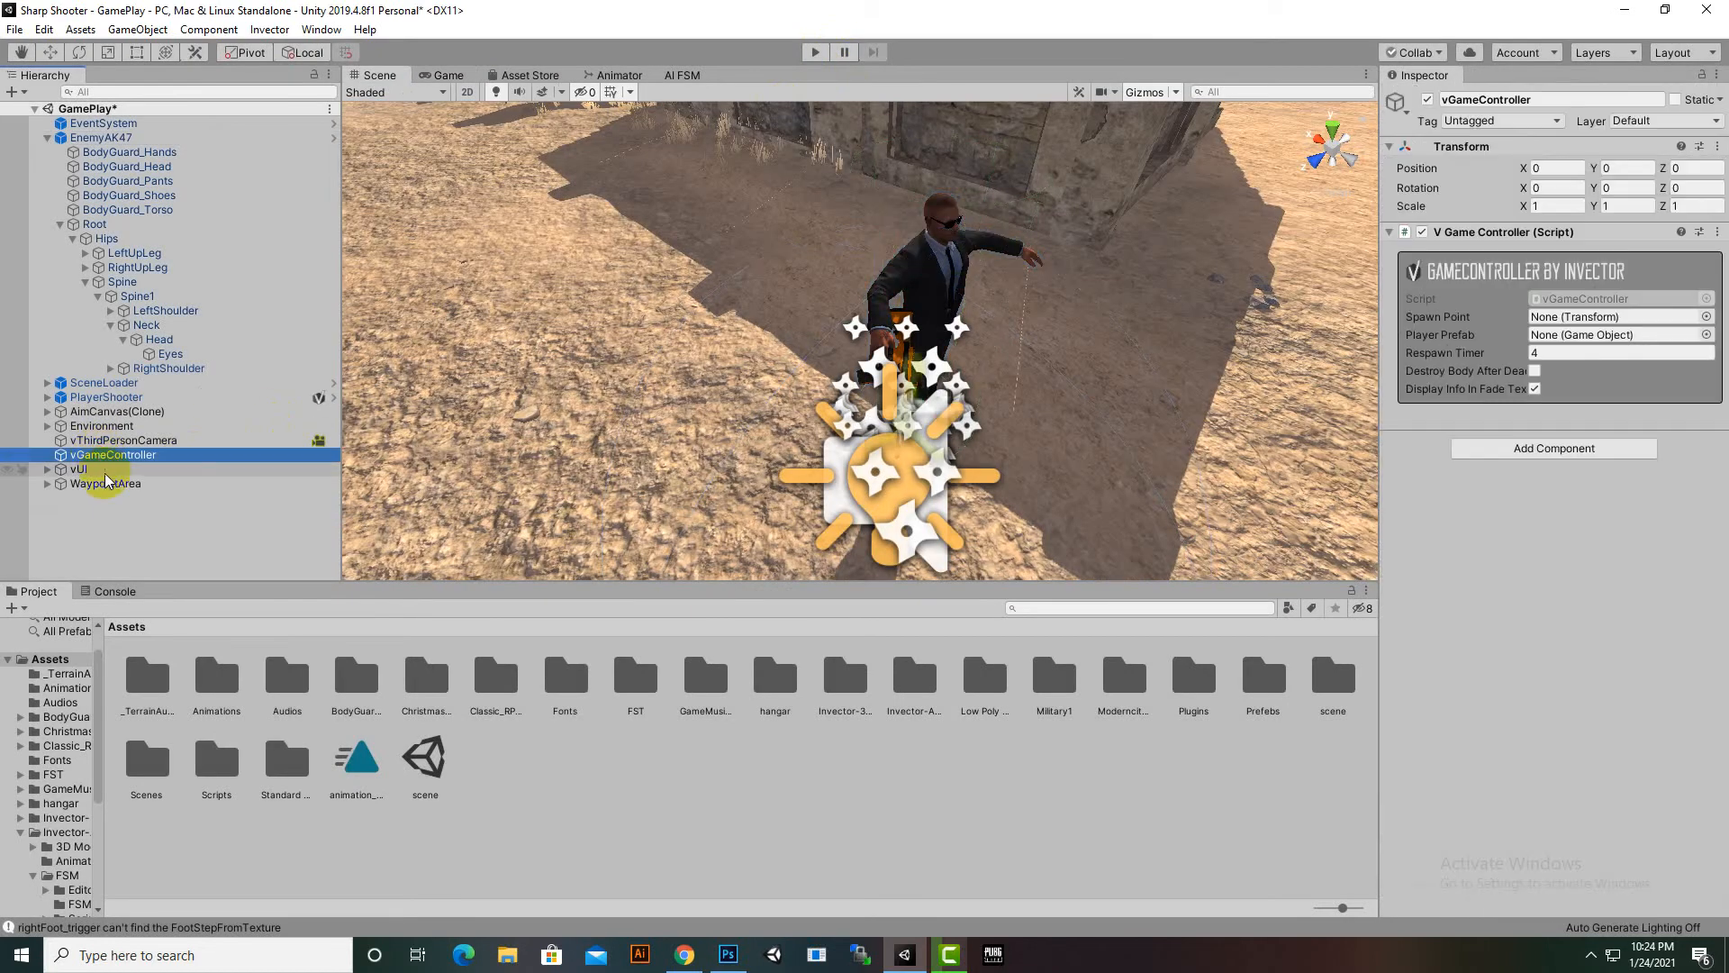
pyautogui.click(166, 483)
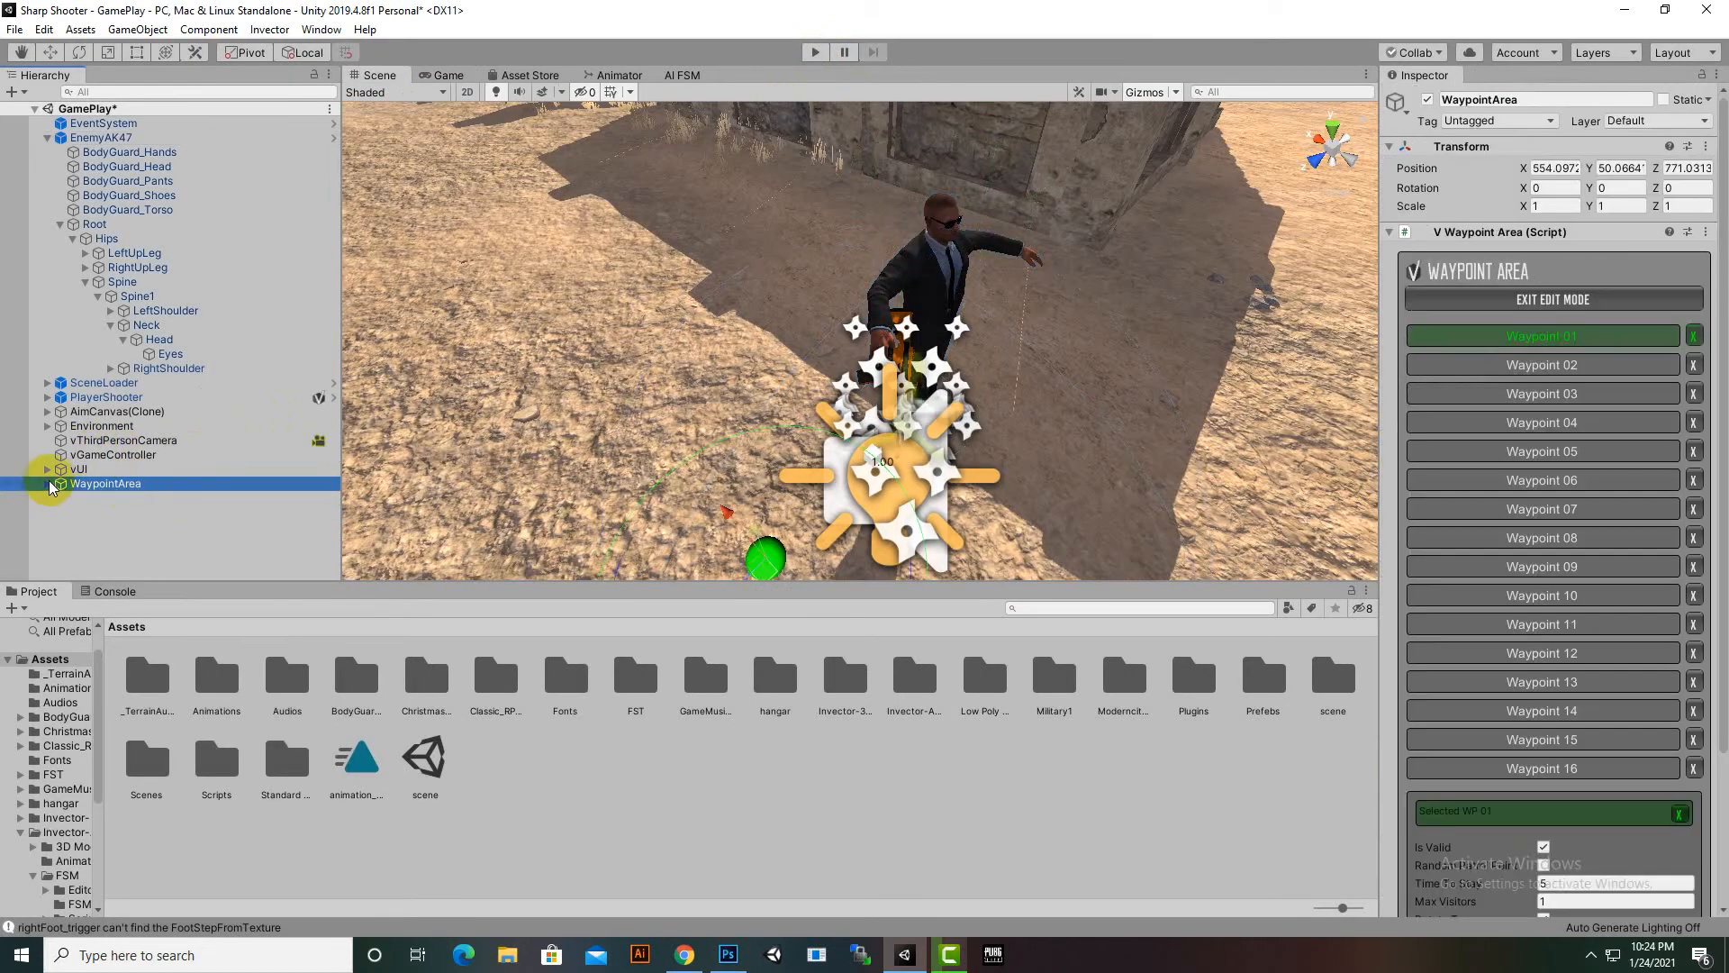
pyautogui.click(47, 483)
pyautogui.scroll(-5, 1460, 636)
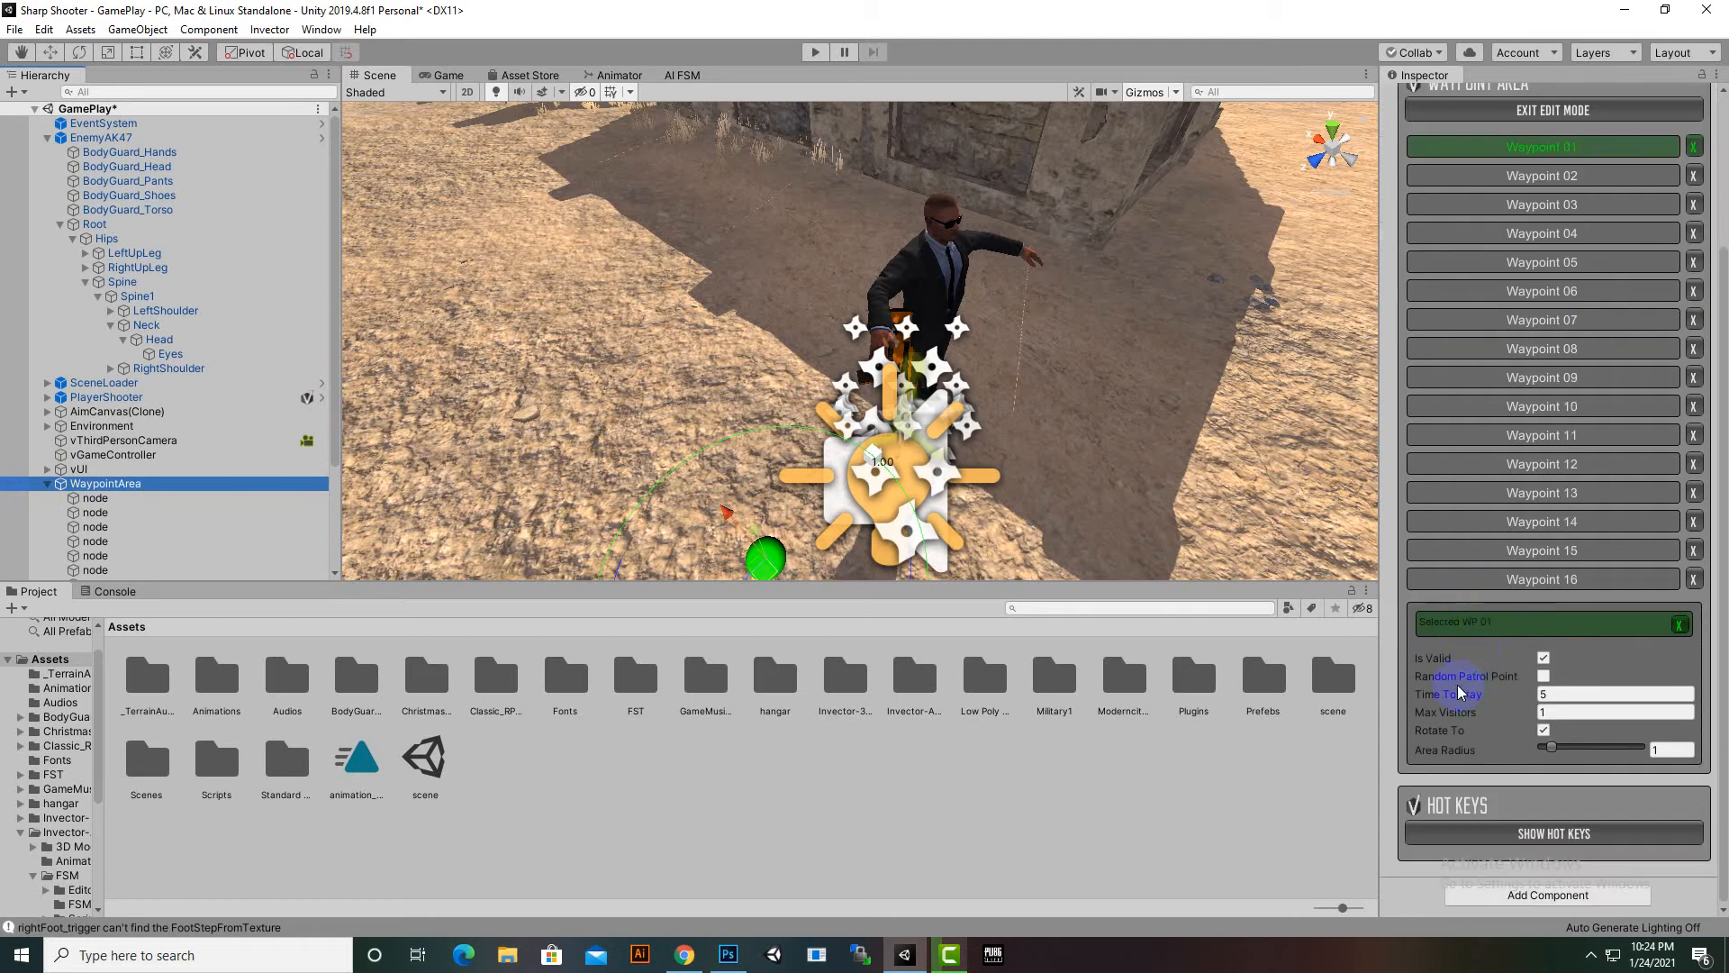
pyautogui.click(1543, 676)
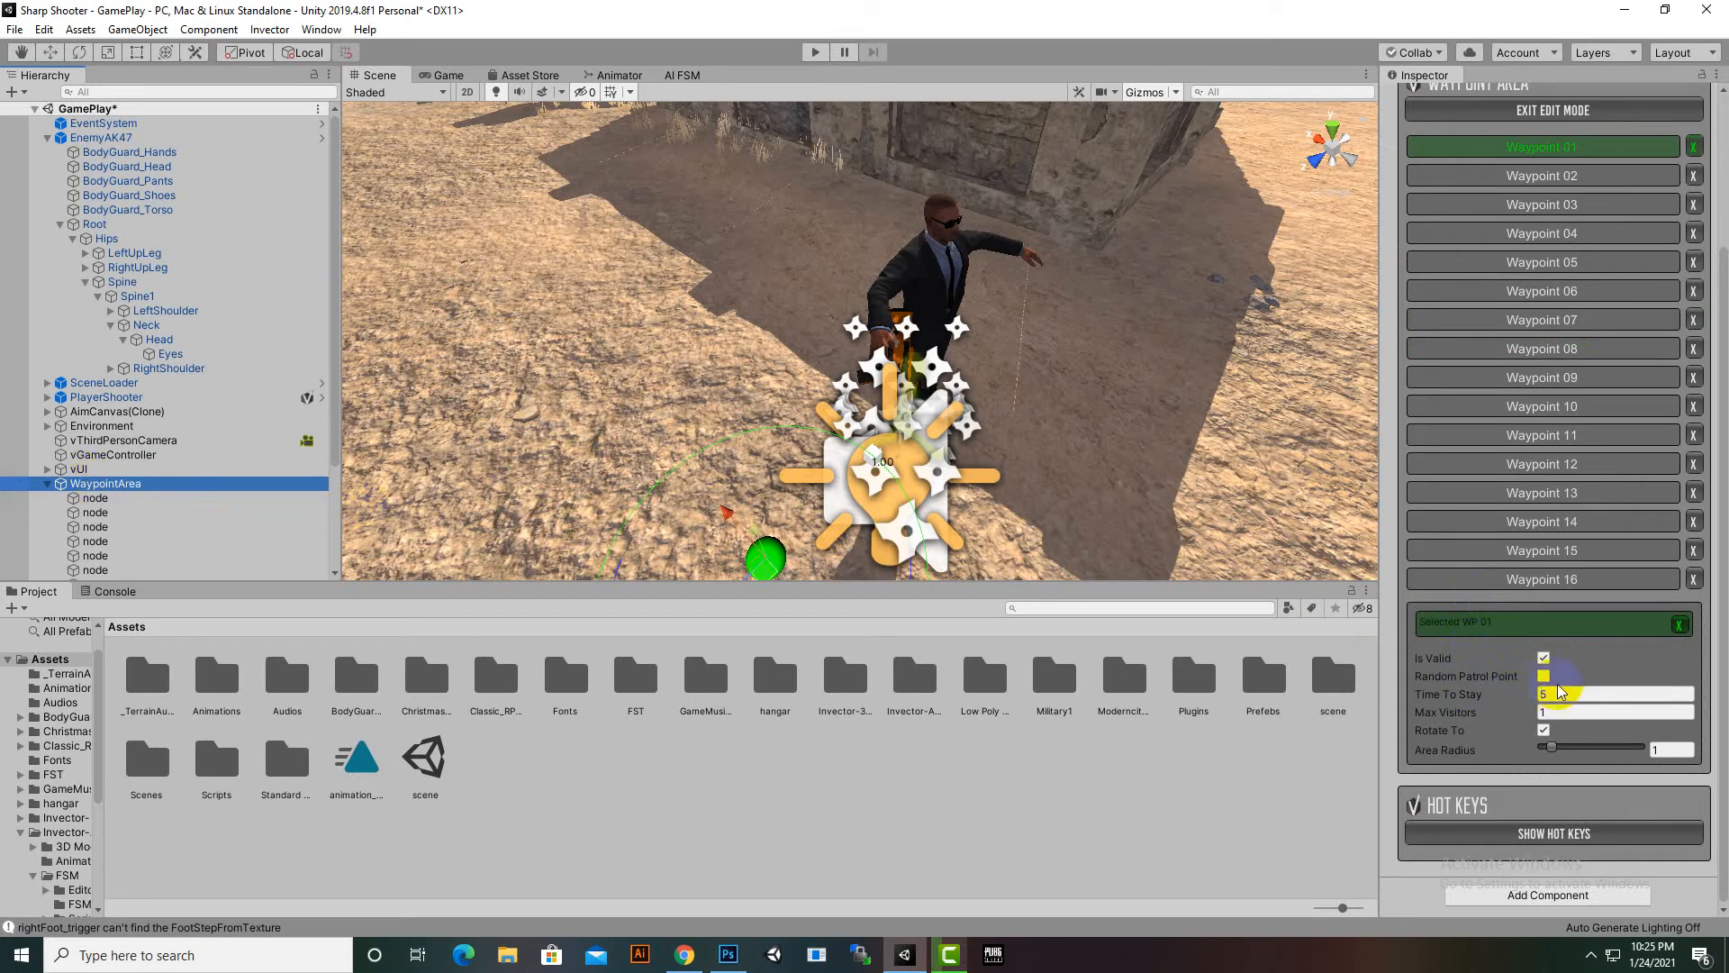
pyautogui.click(97, 498)
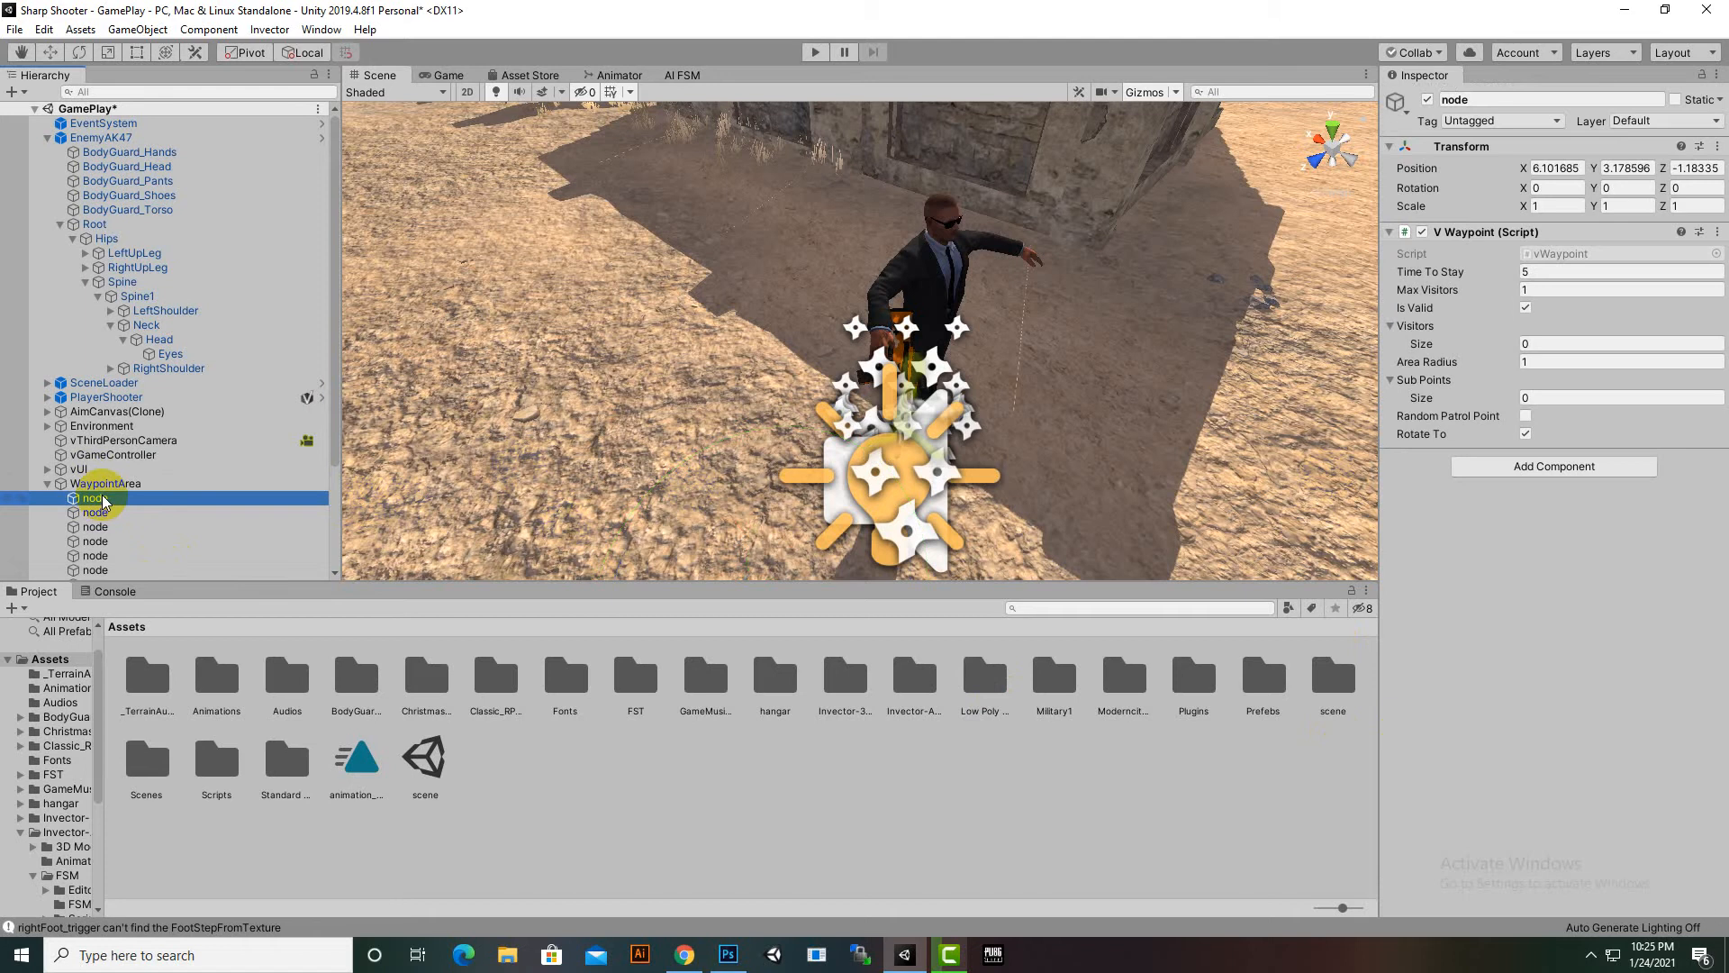
pyautogui.click(106, 483)
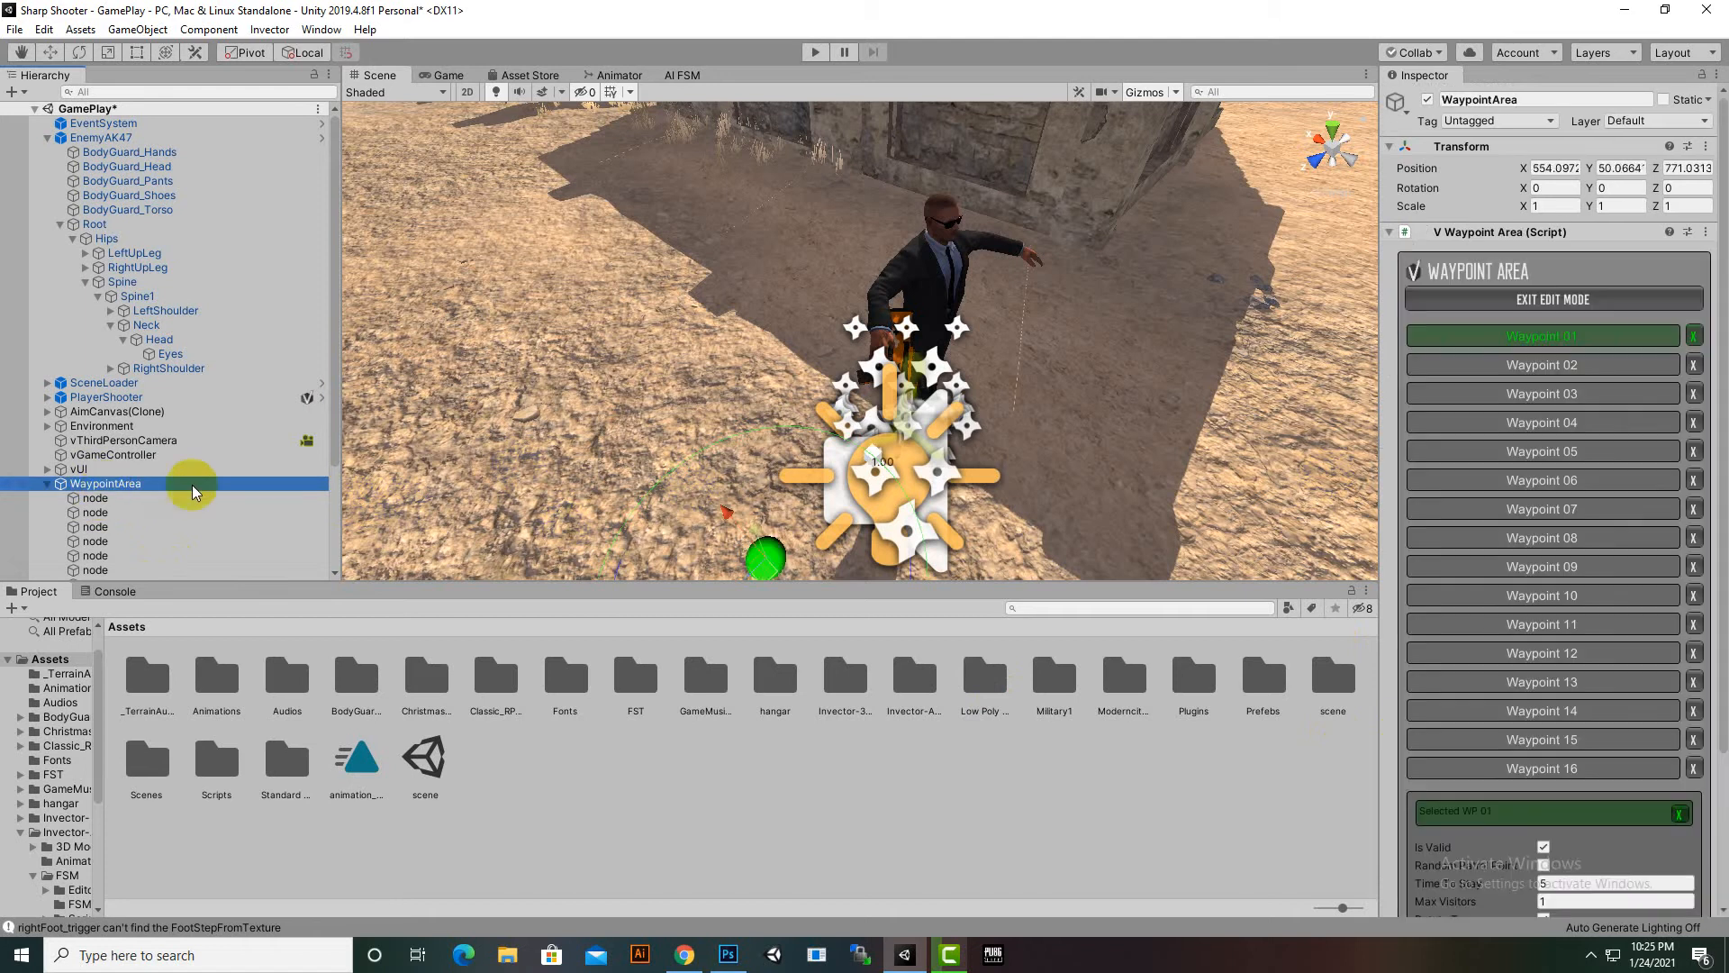
pyautogui.scroll(-3, 1531, 609)
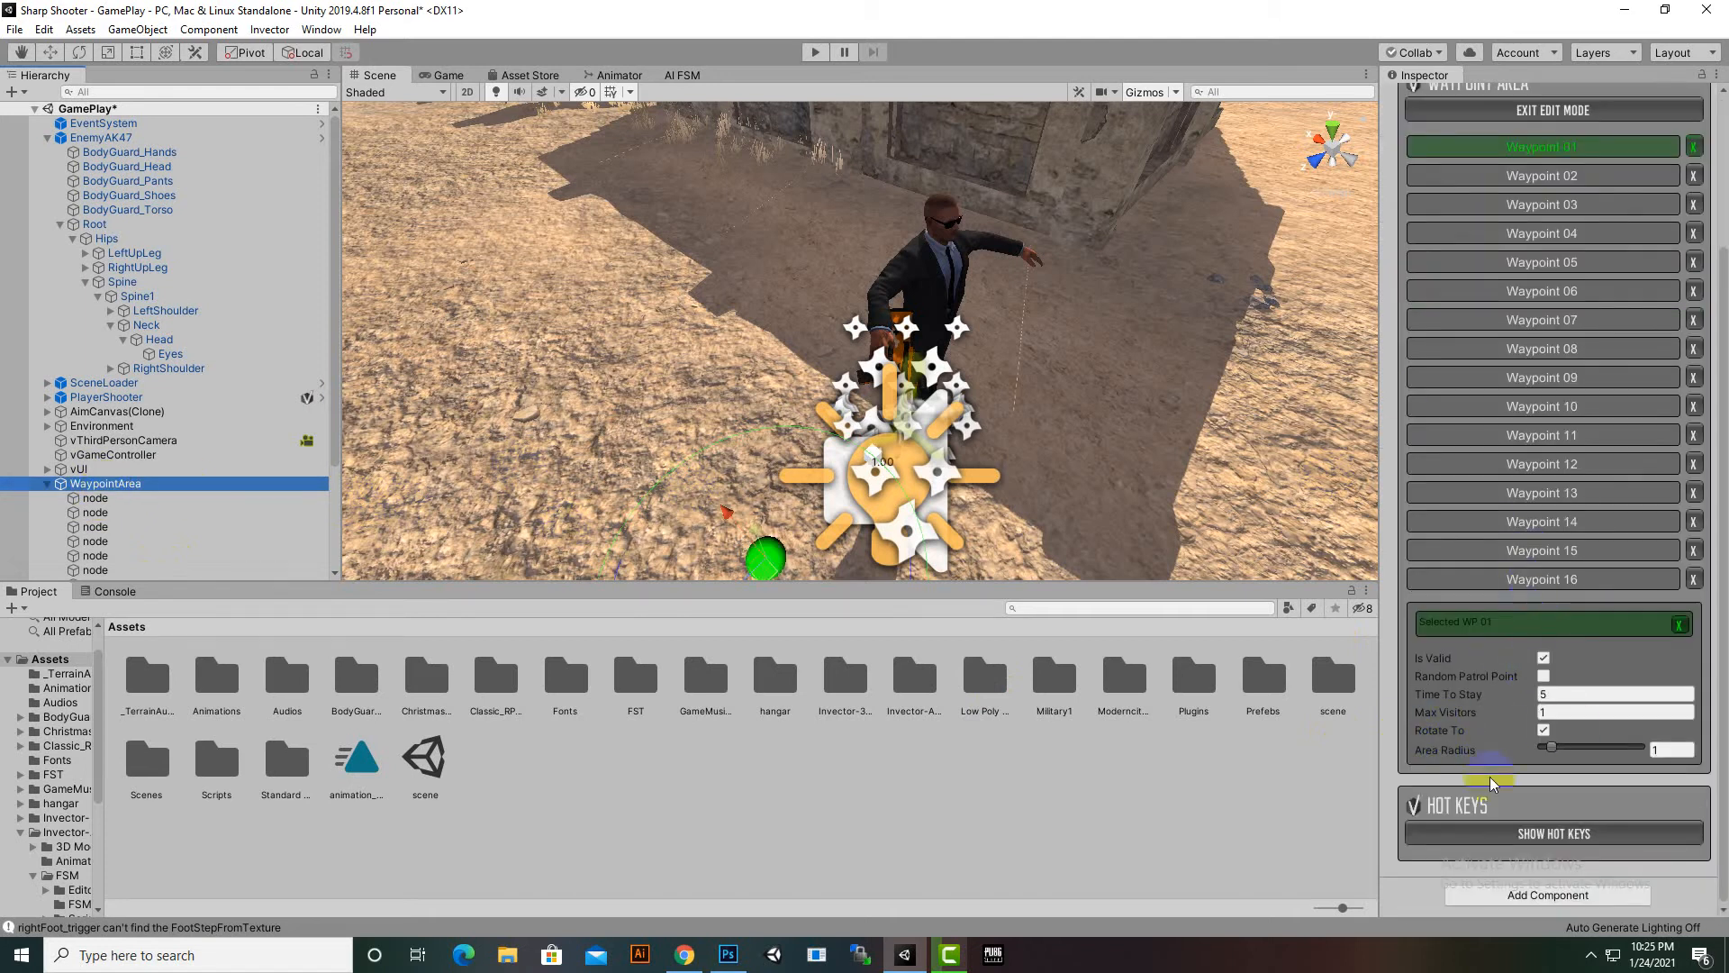
# Disable Random Starting Point and Random Waypoint in the waypoint settings of EnemyAK47's AI Shooter Controller
pyautogui.click(105, 137)
pyautogui.scroll(-5, 1630, 646)
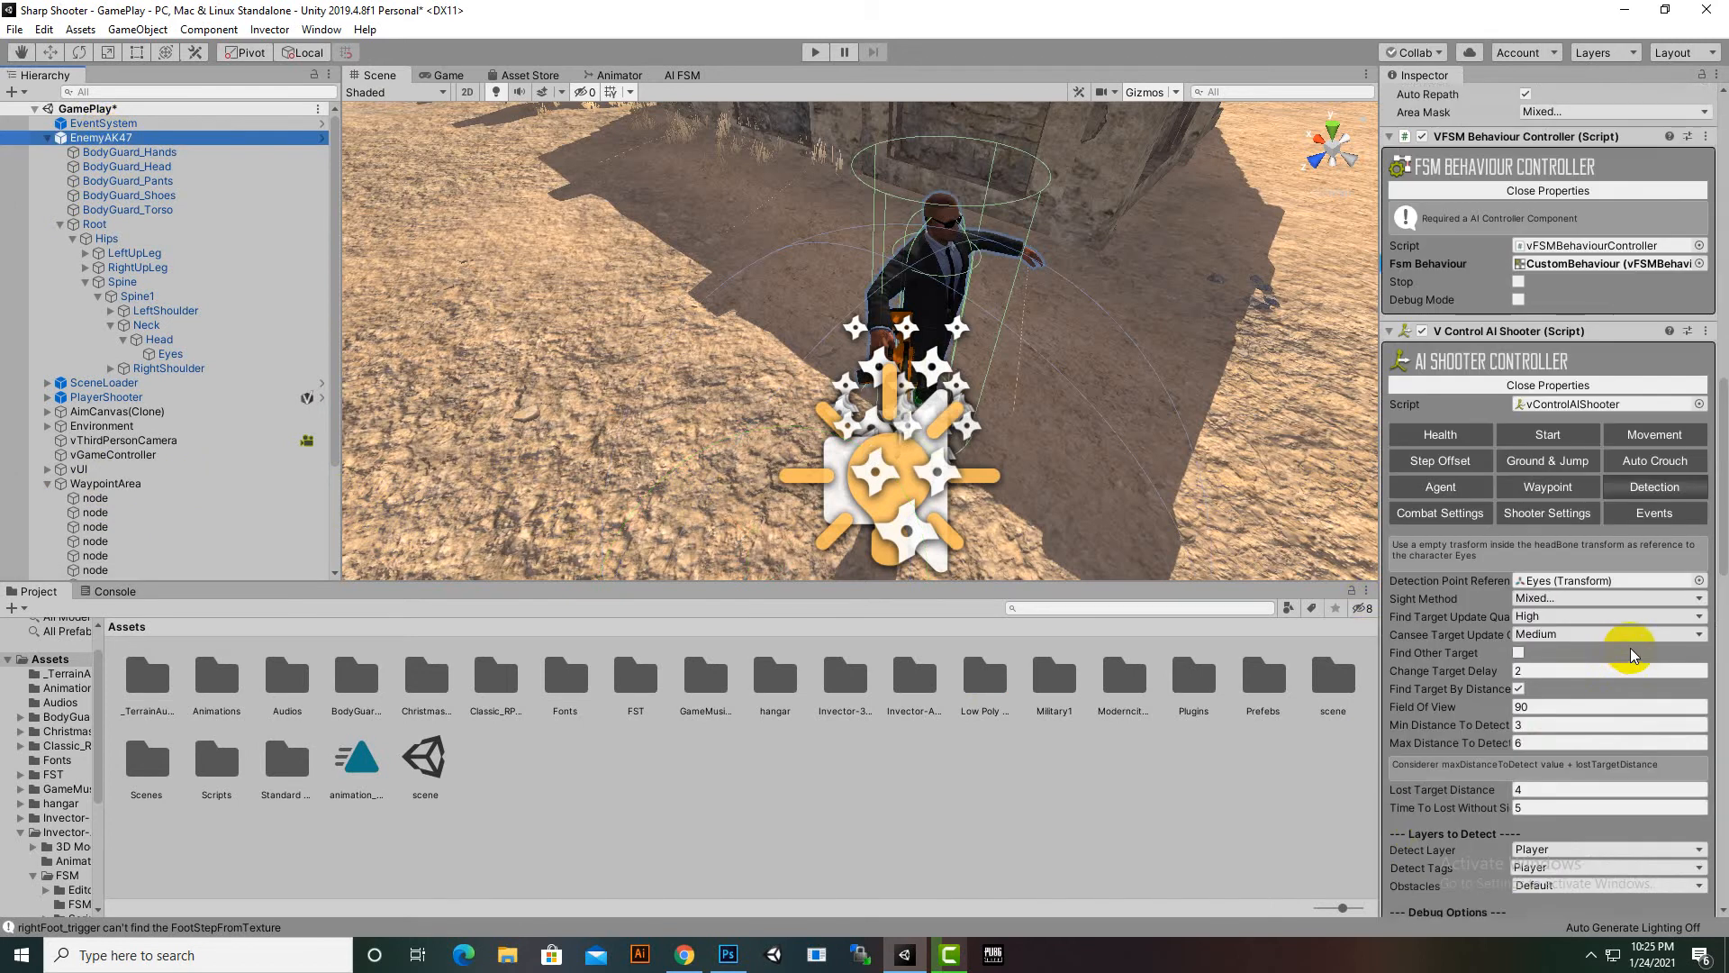
pyautogui.click(1541, 328)
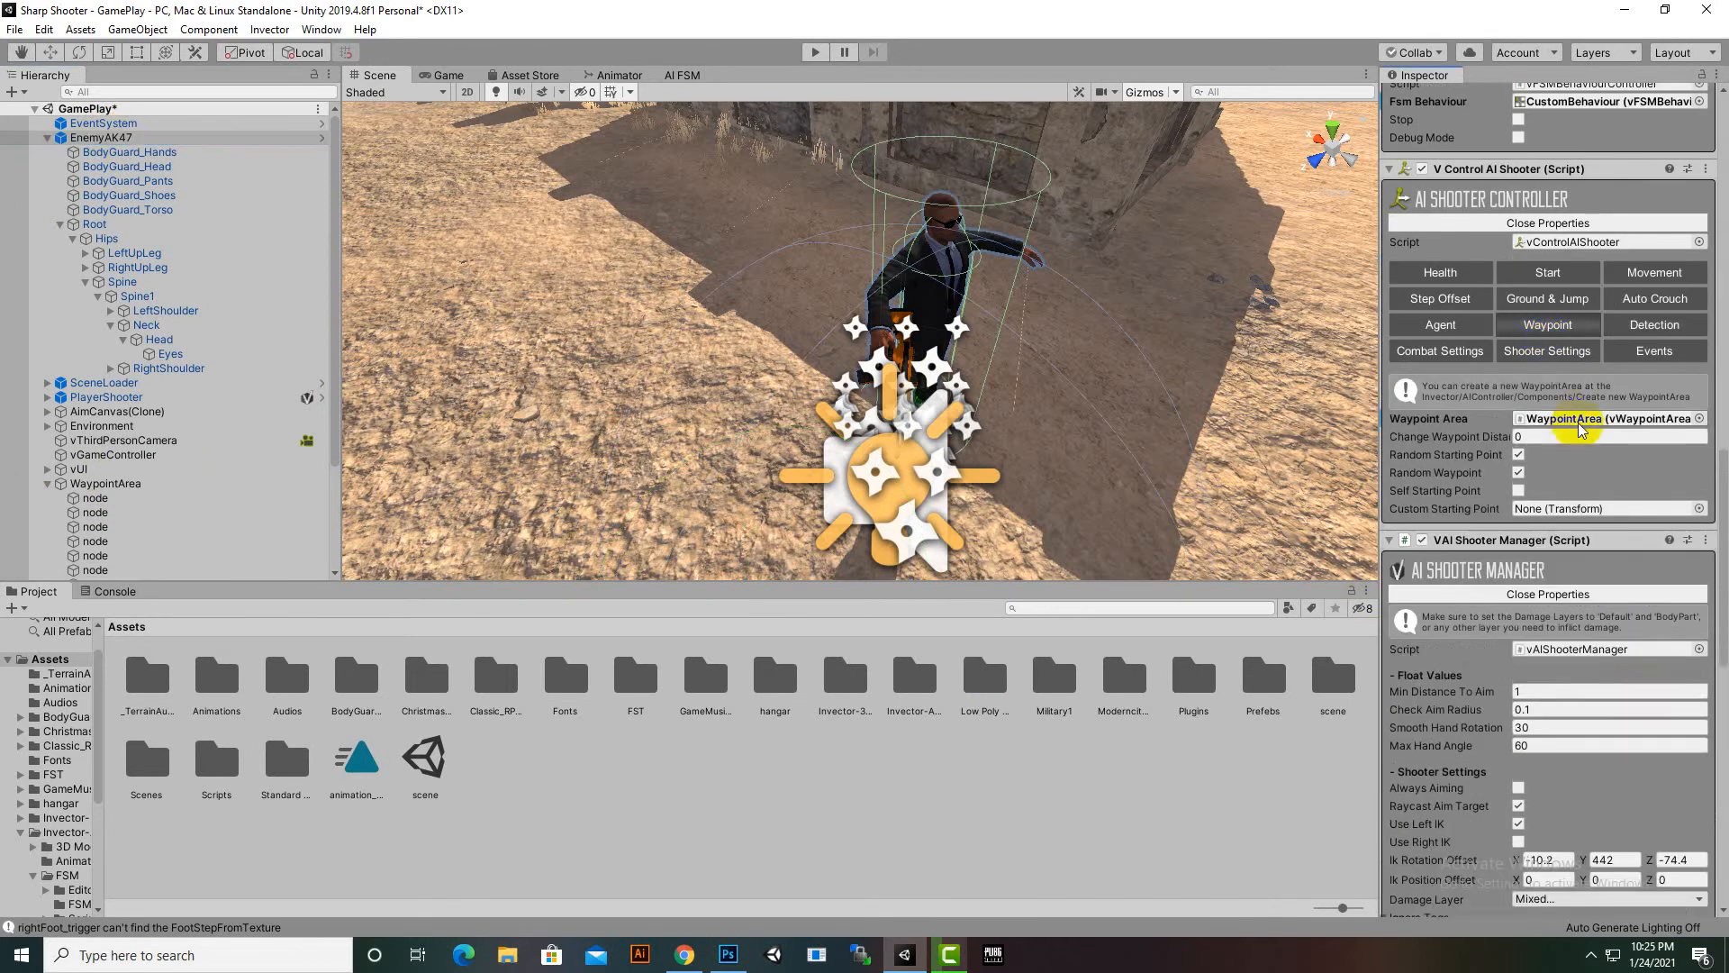
pyautogui.click(1518, 454)
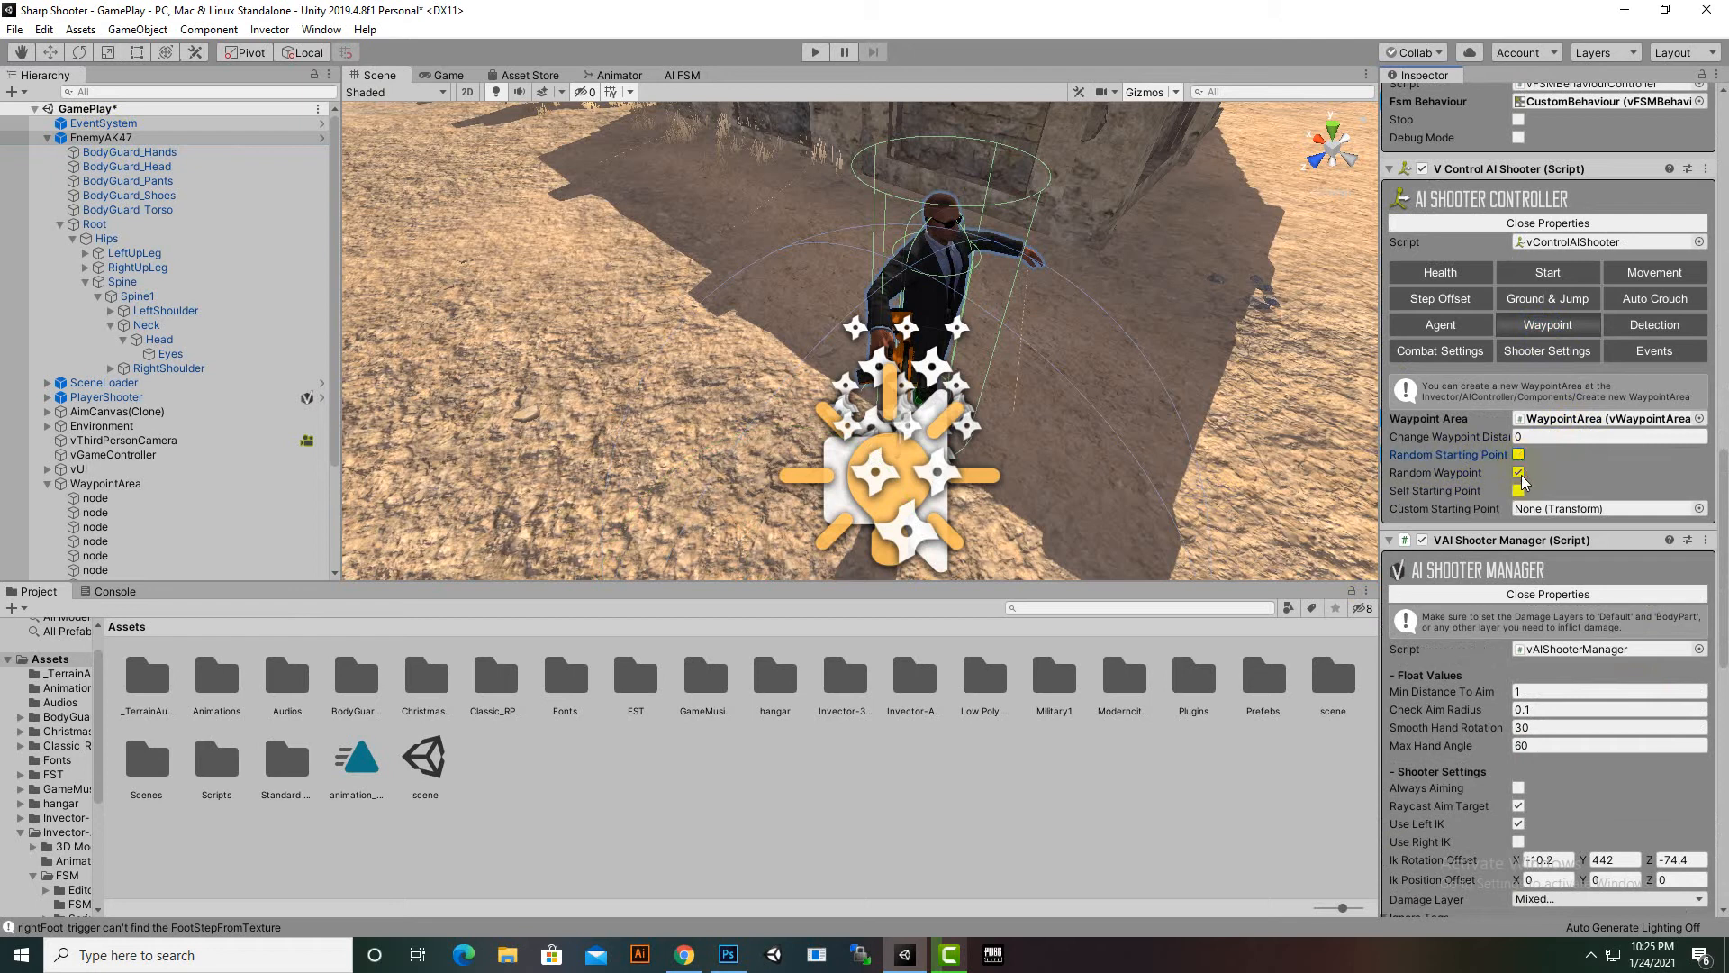
pyautogui.click(1518, 472)
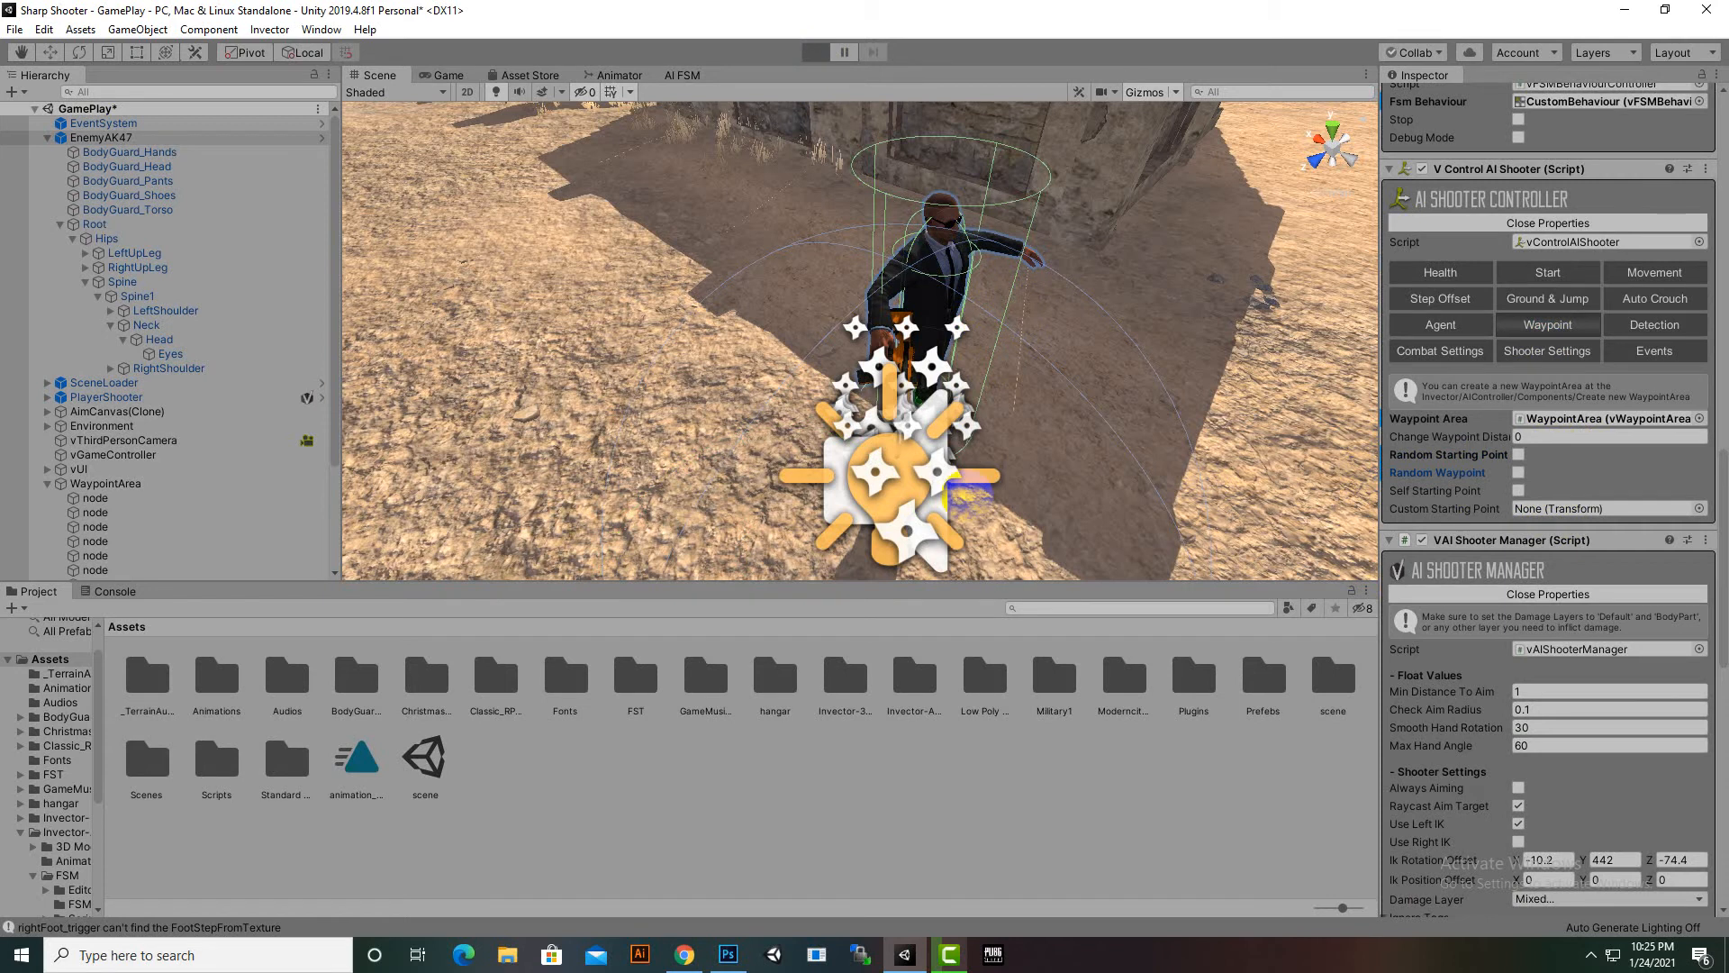
# Play-test the scene by moving the player up to the patrolling enemy and following it along its waypoint route
pyautogui.press('w')
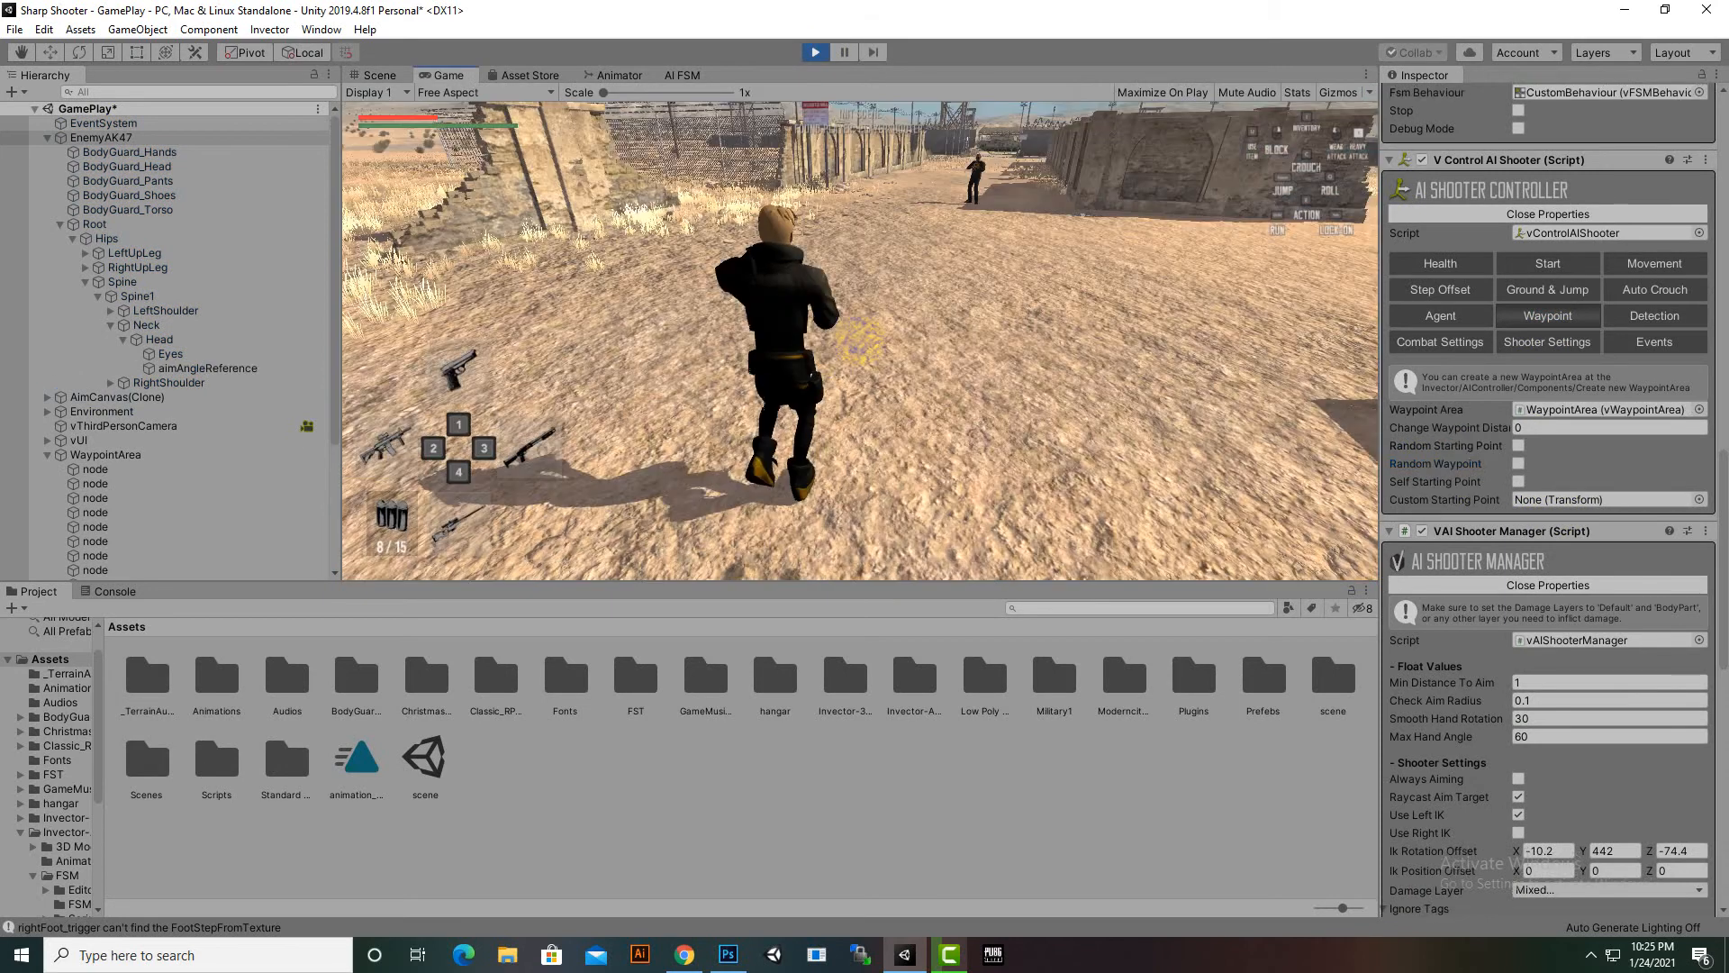
pyautogui.press('w')
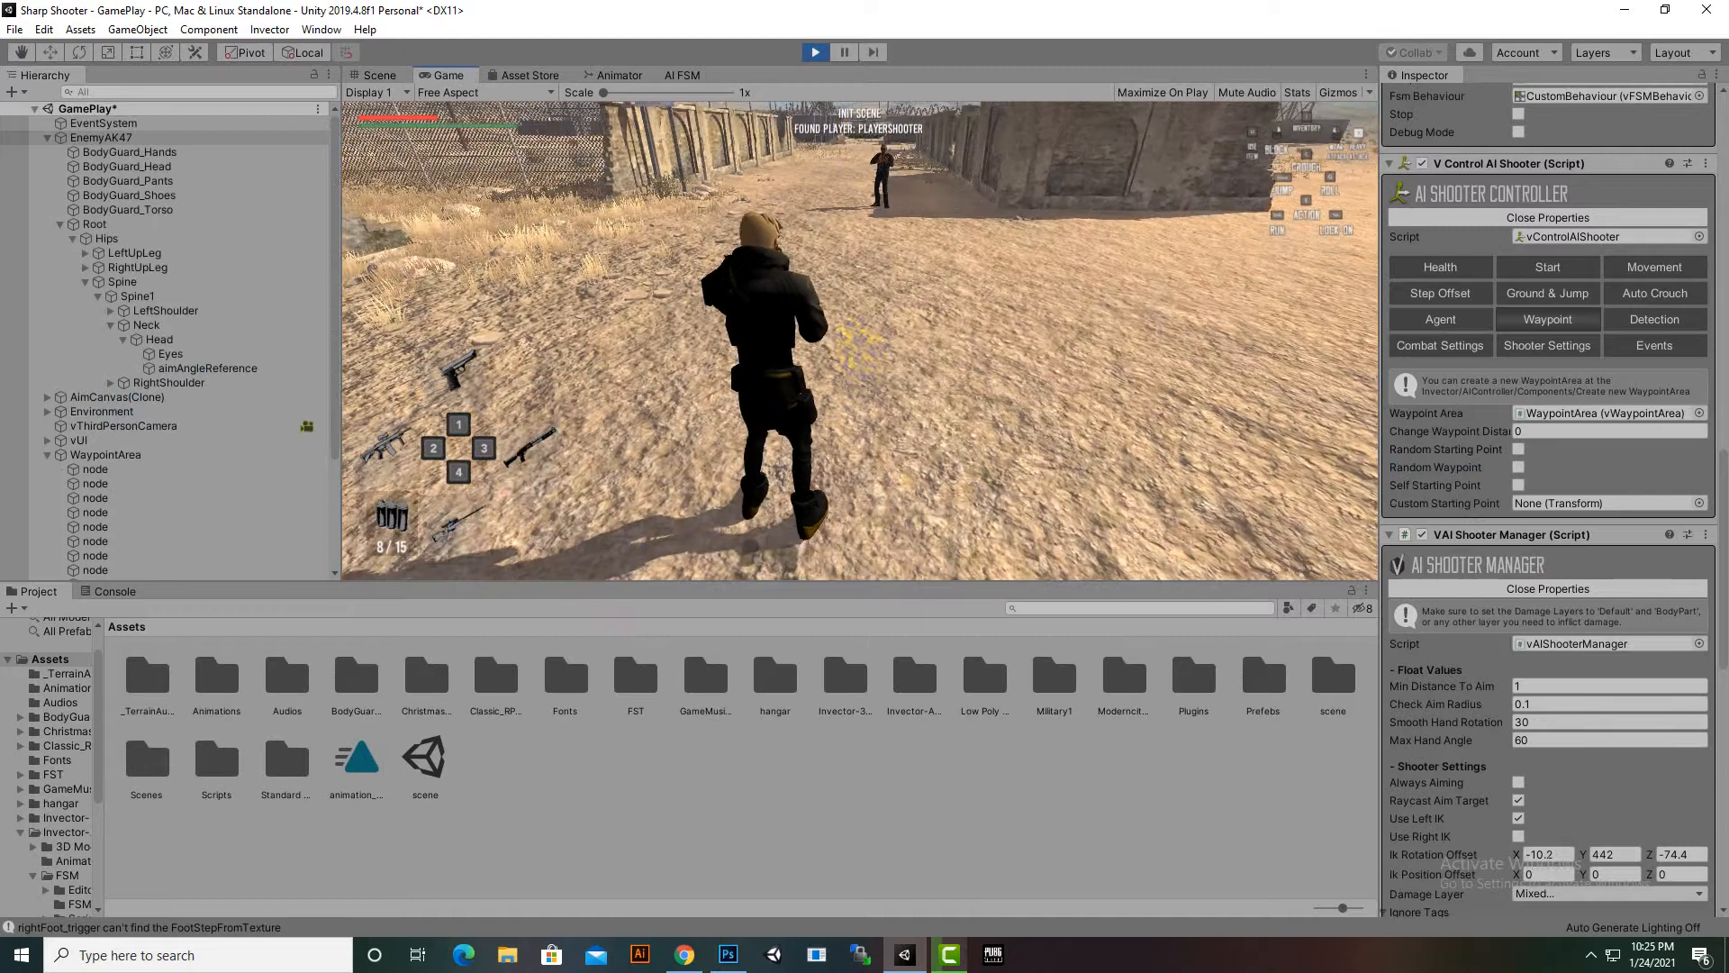
pyautogui.press('w')
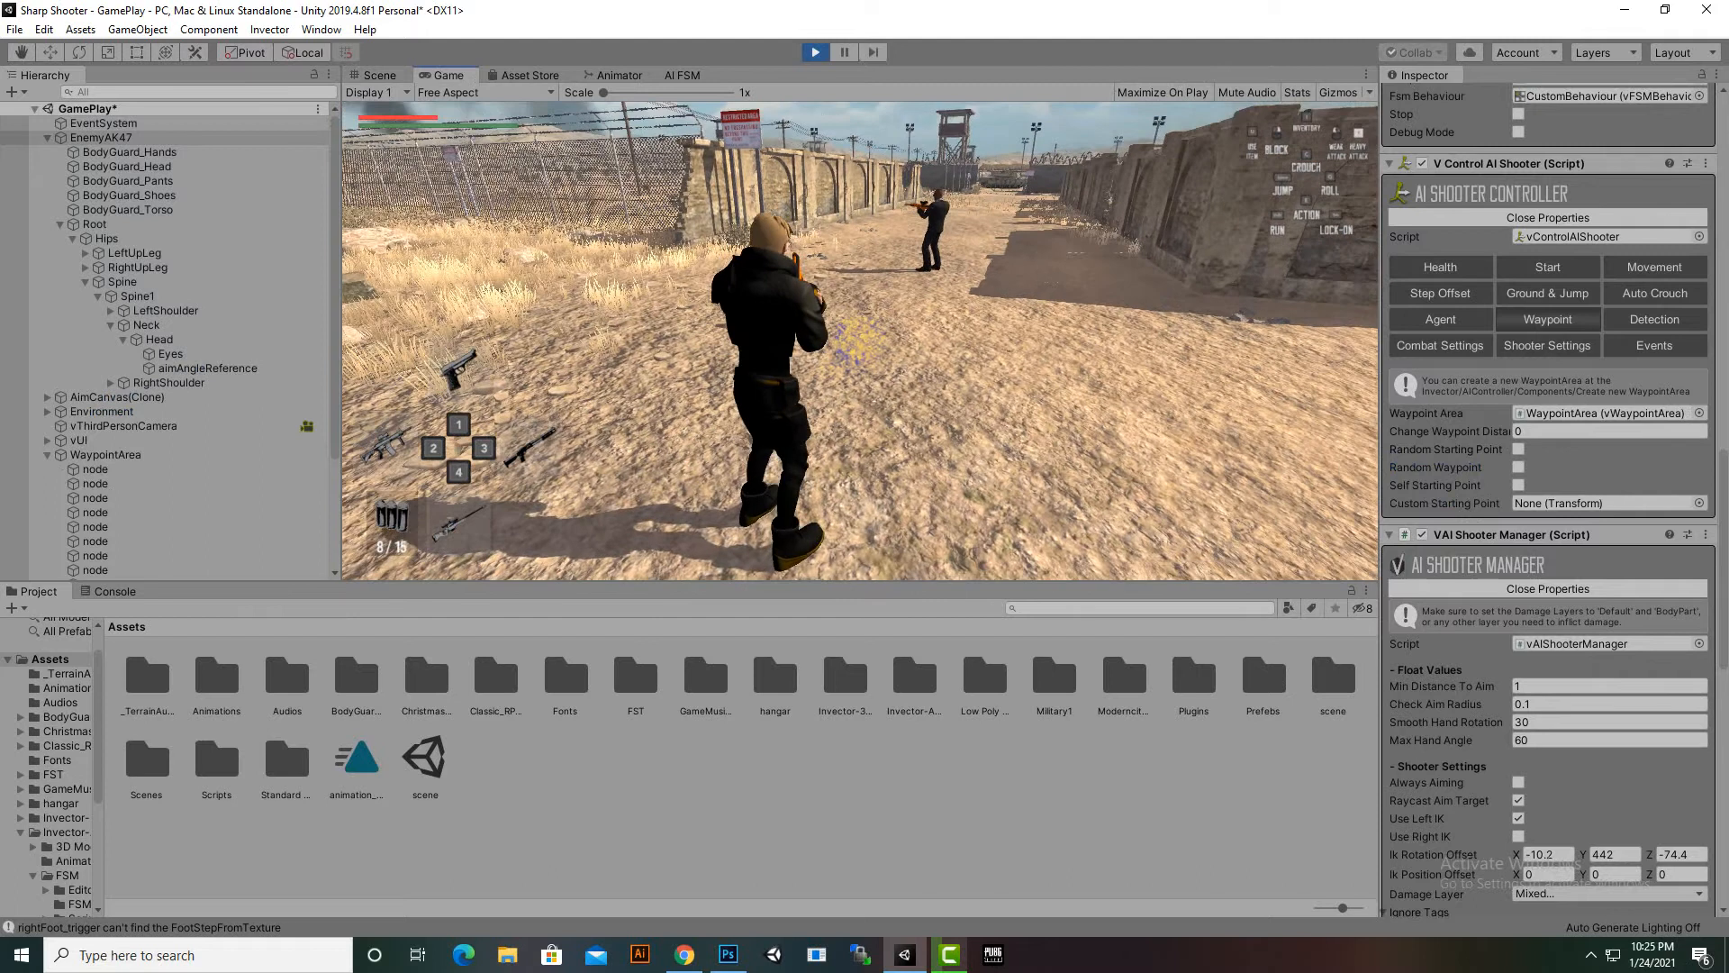
pyautogui.press('w')
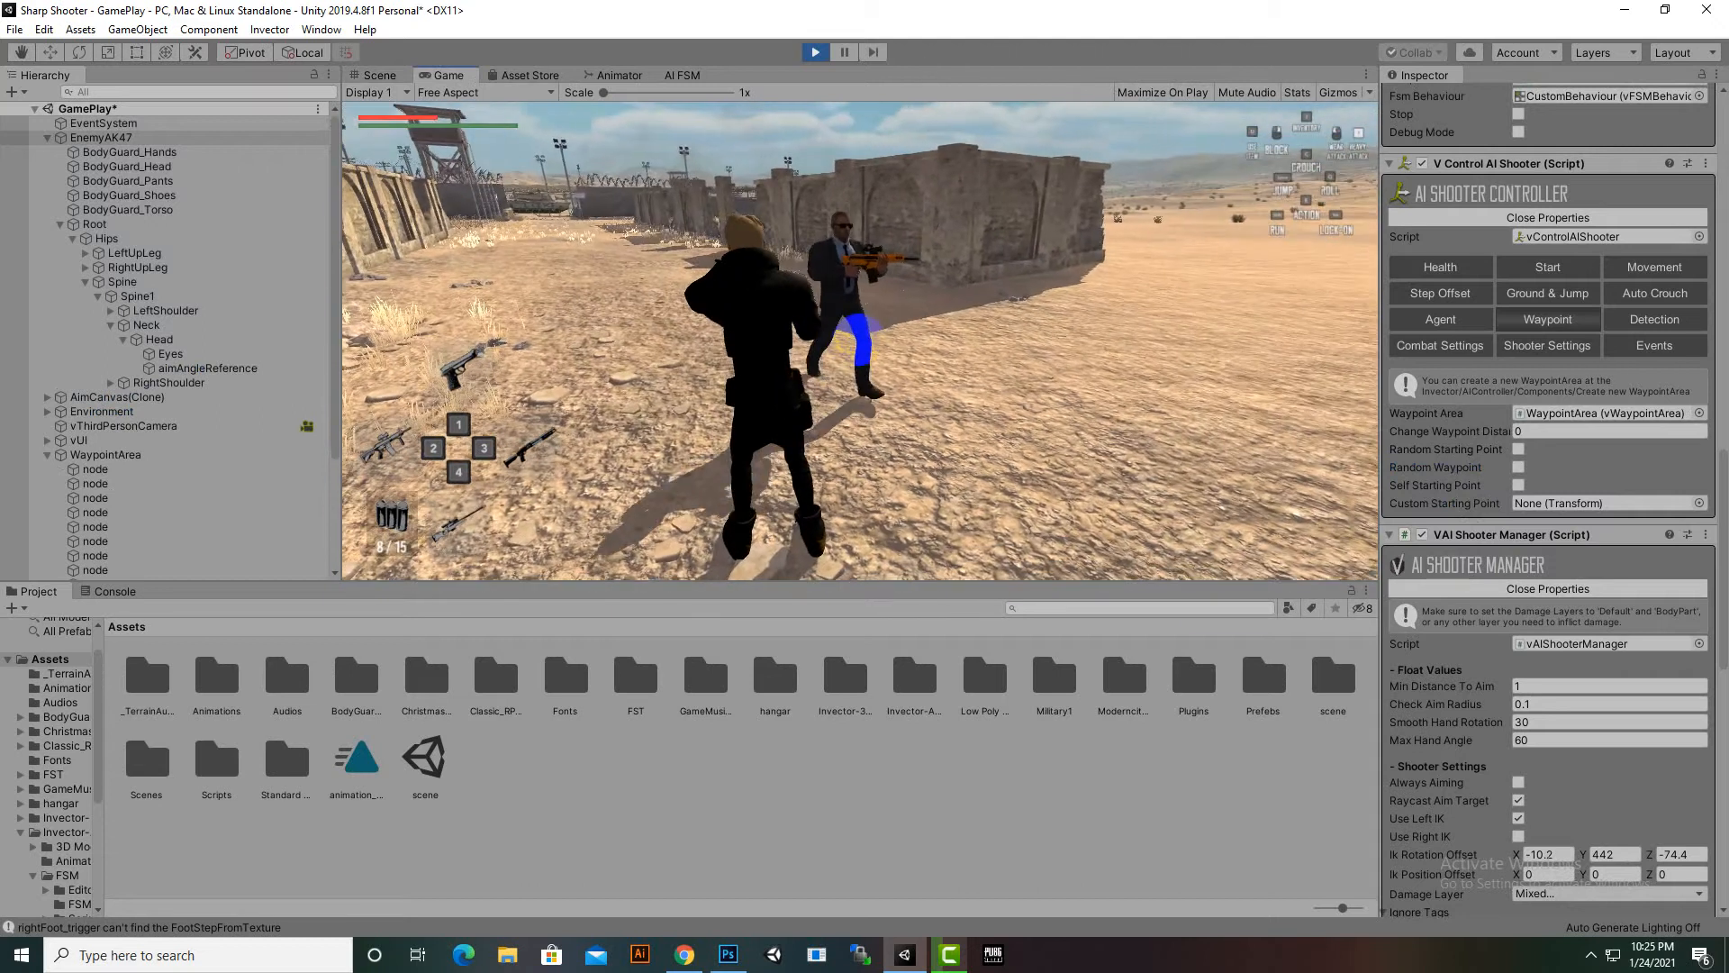
pyautogui.press('s')
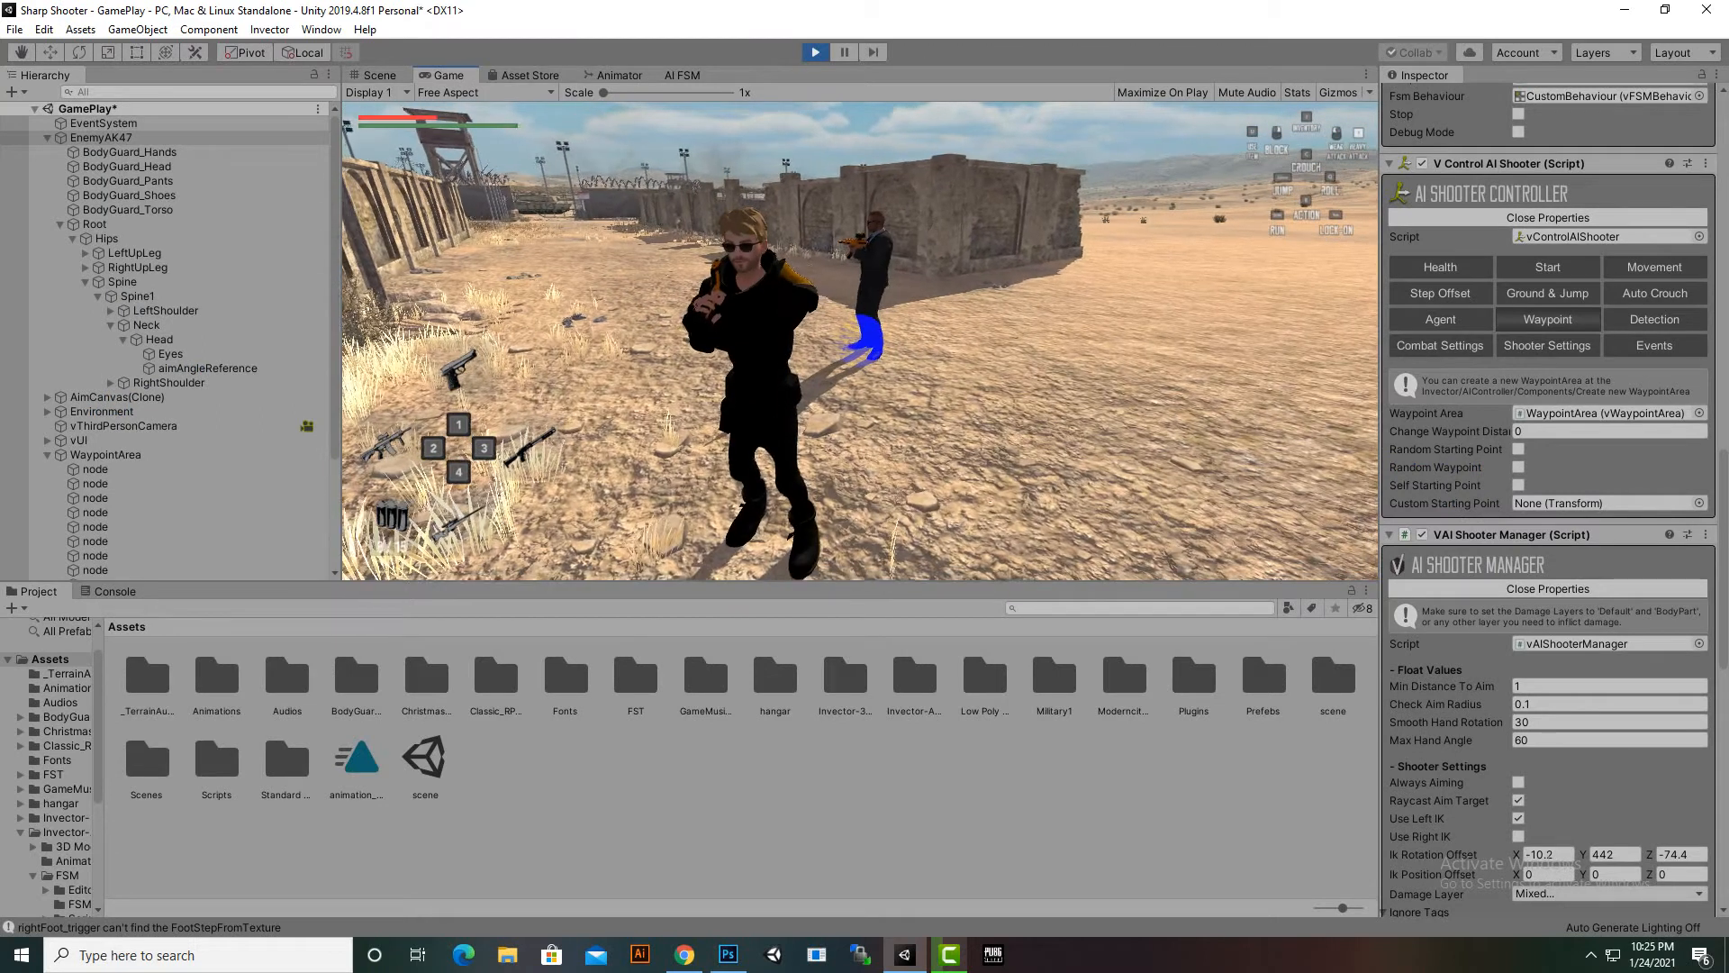
pyautogui.press('w')
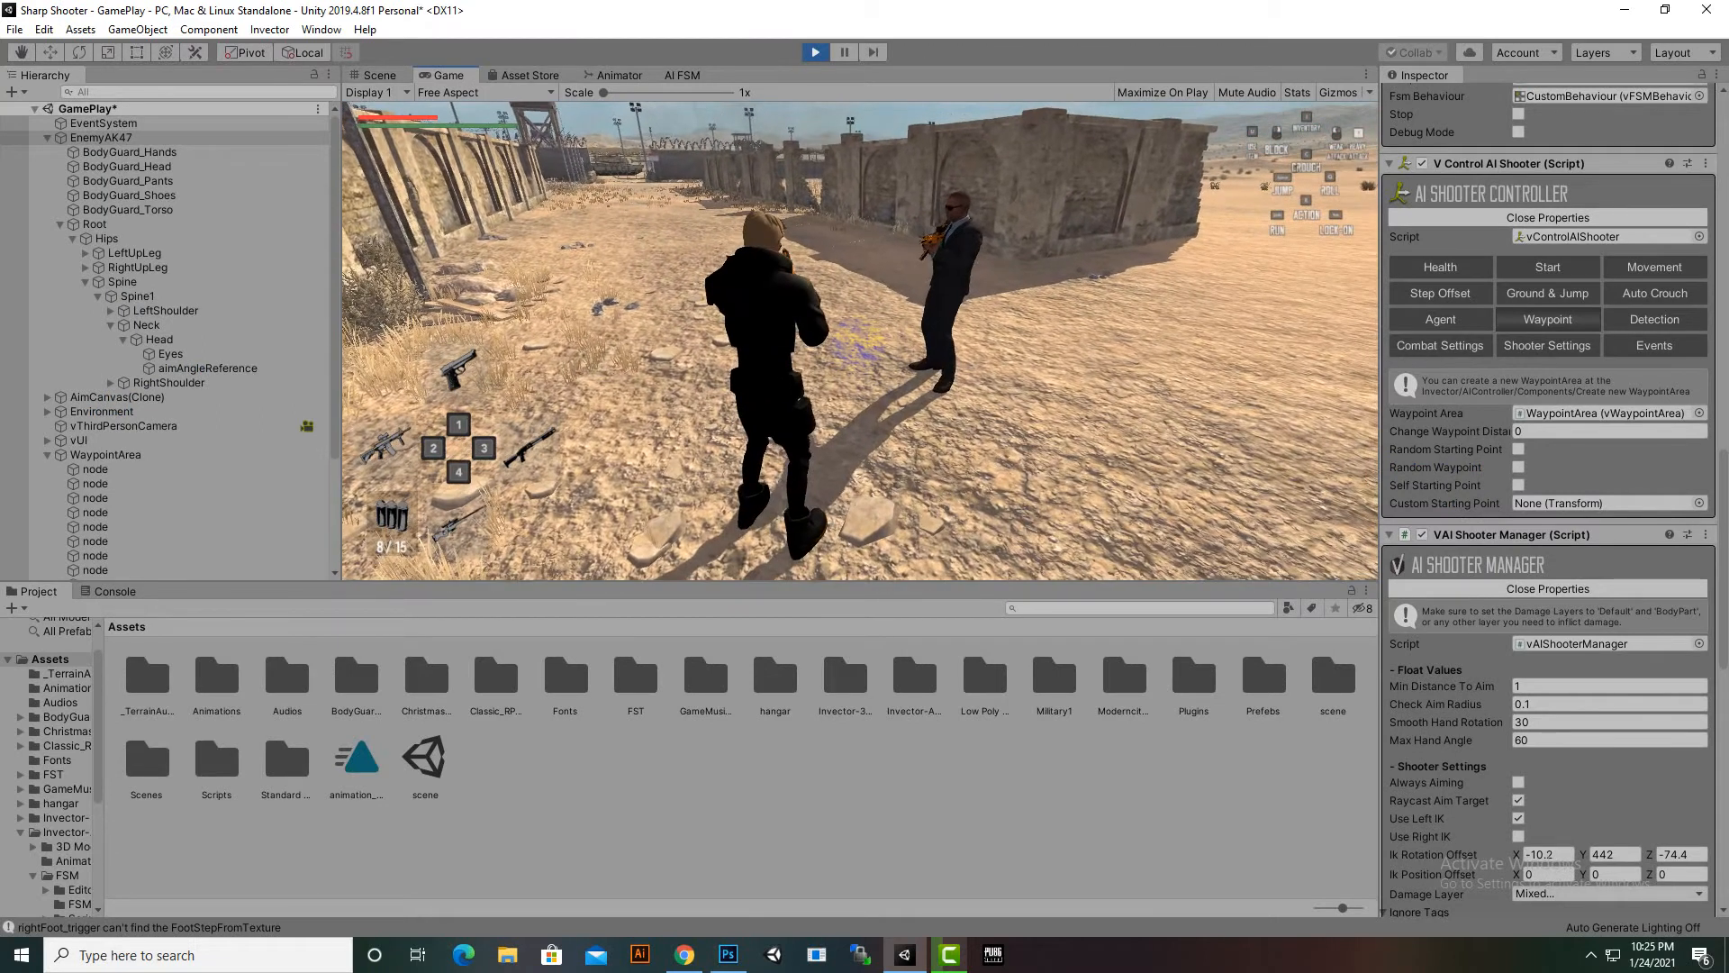
pyautogui.press('w')
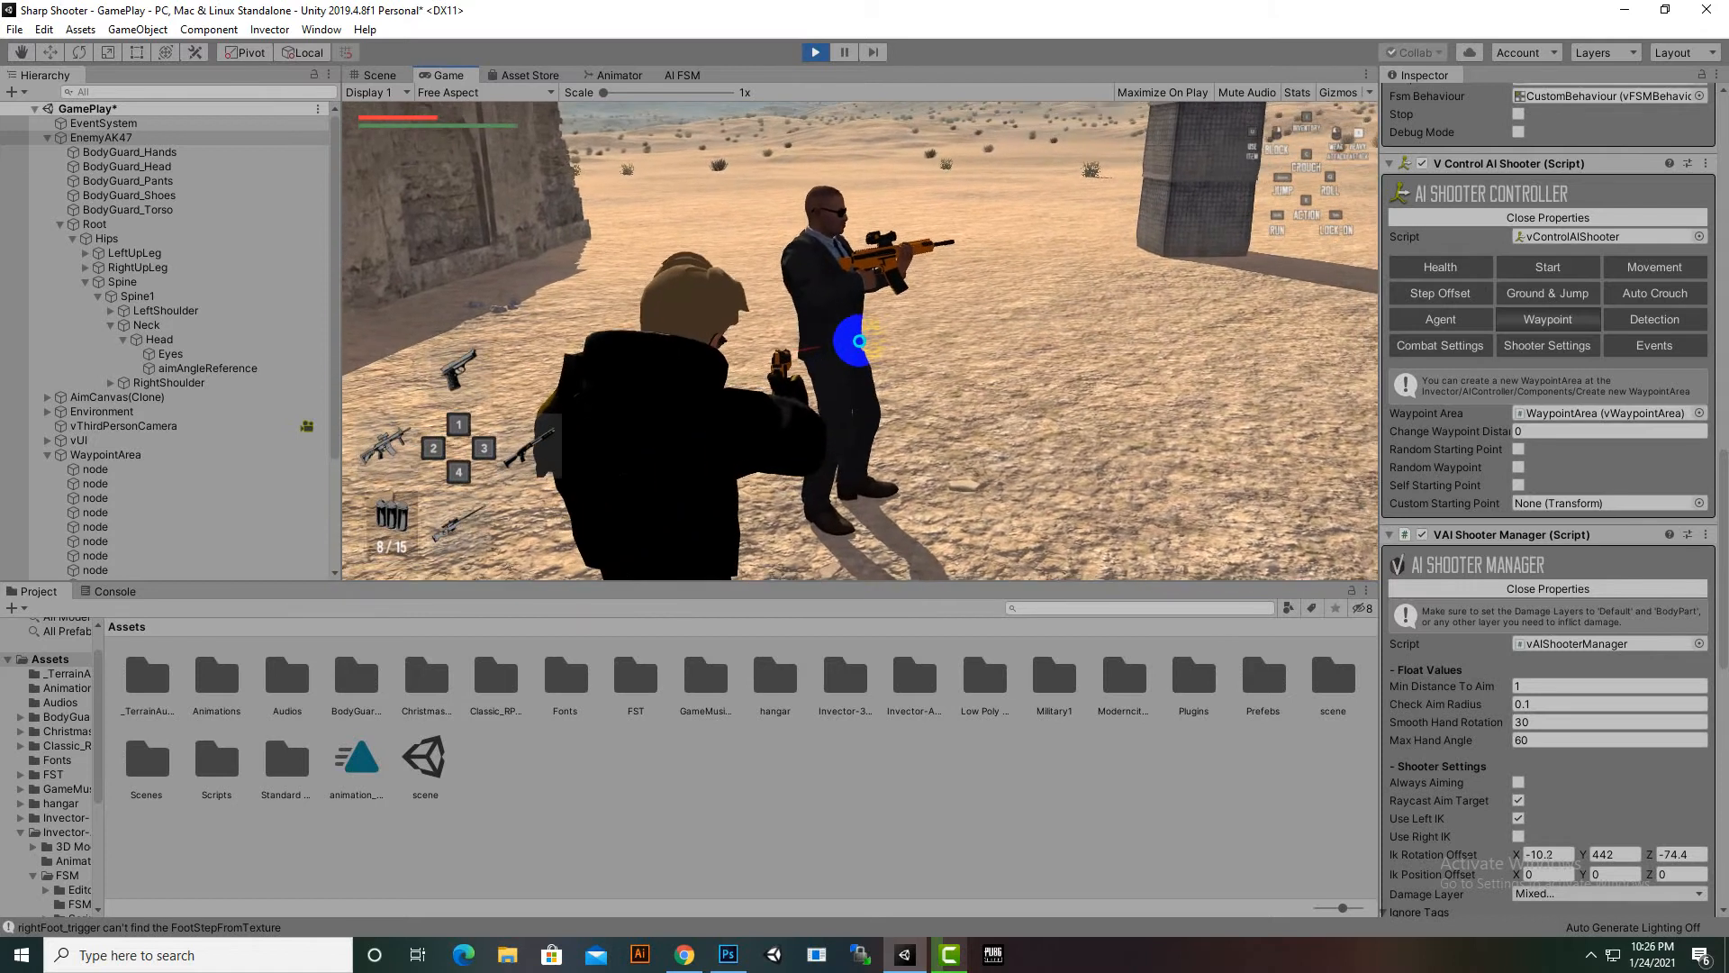
# Shoot the enemy in play mode, follow it to check its damage reaction, and stop the test
pyautogui.click(860, 340)
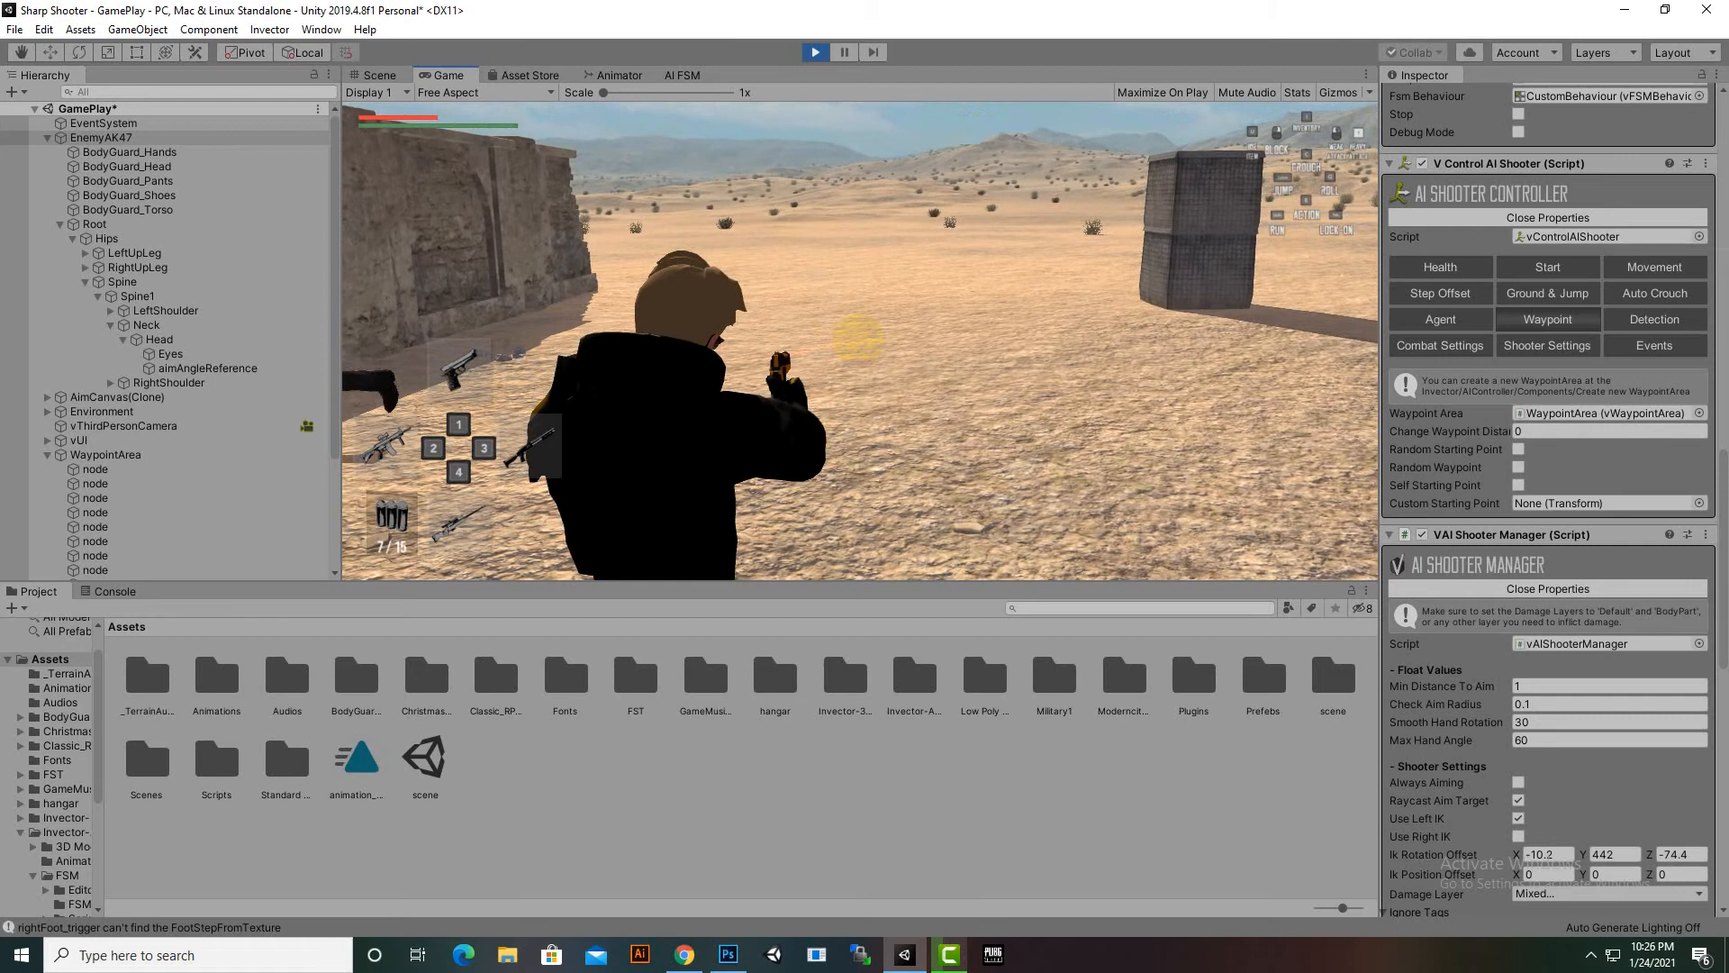
pyautogui.press('w')
pyautogui.press('w')
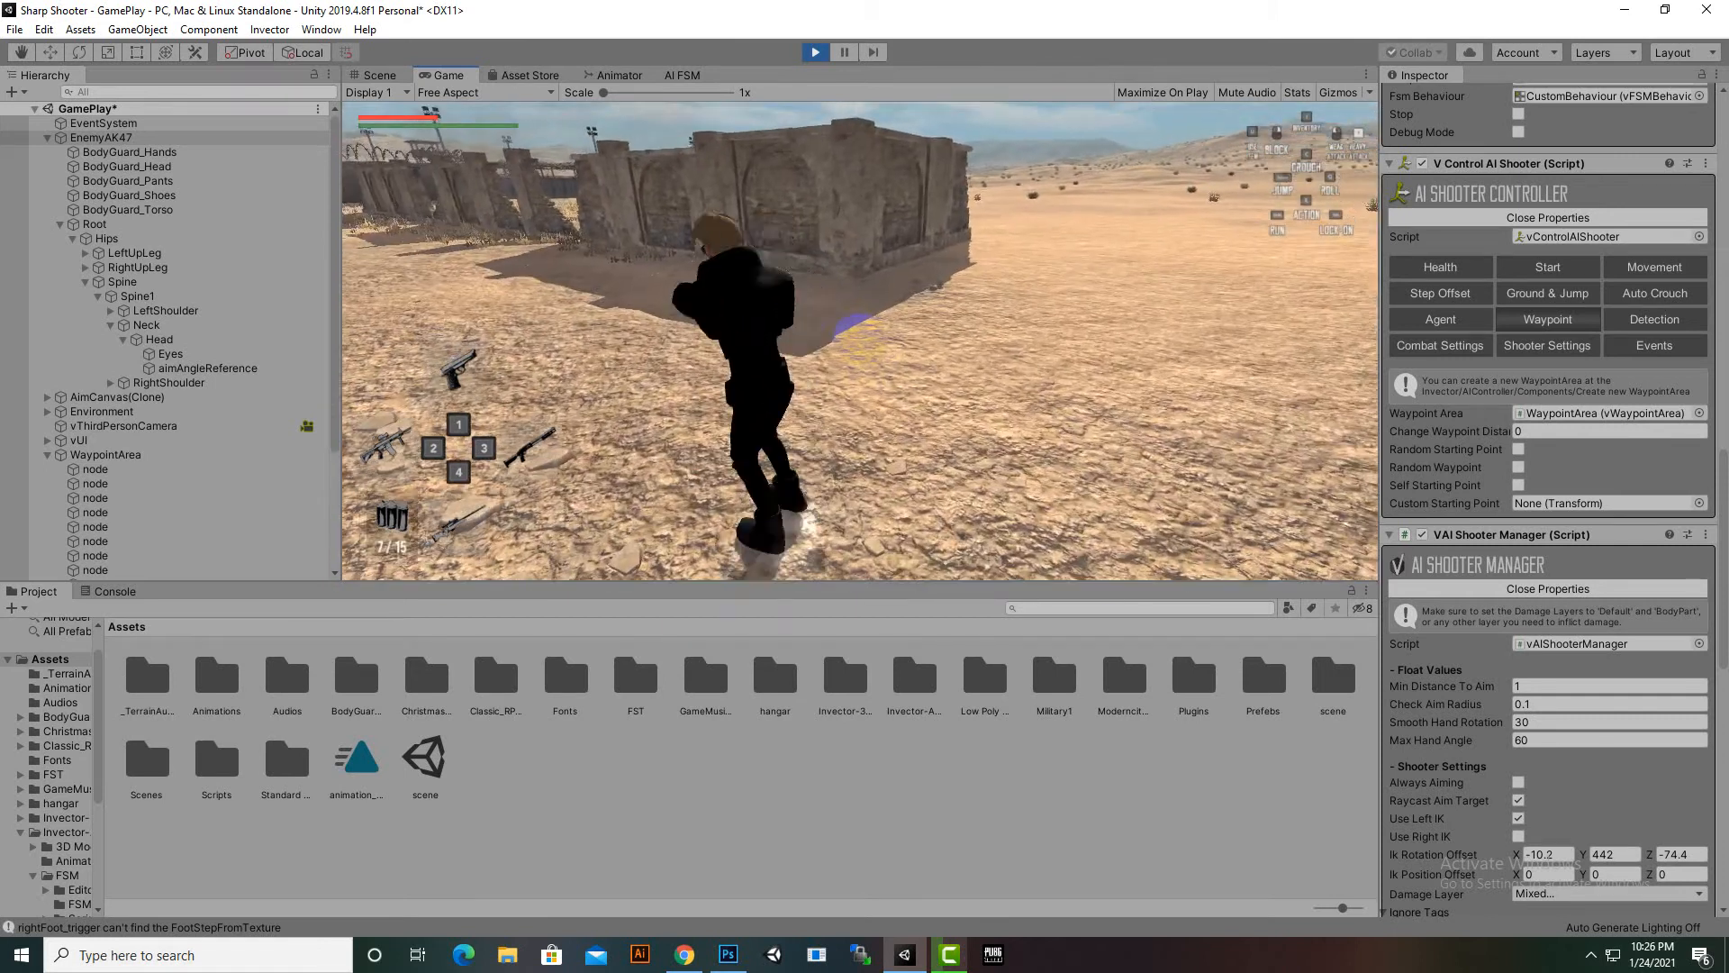
pyautogui.press('w')
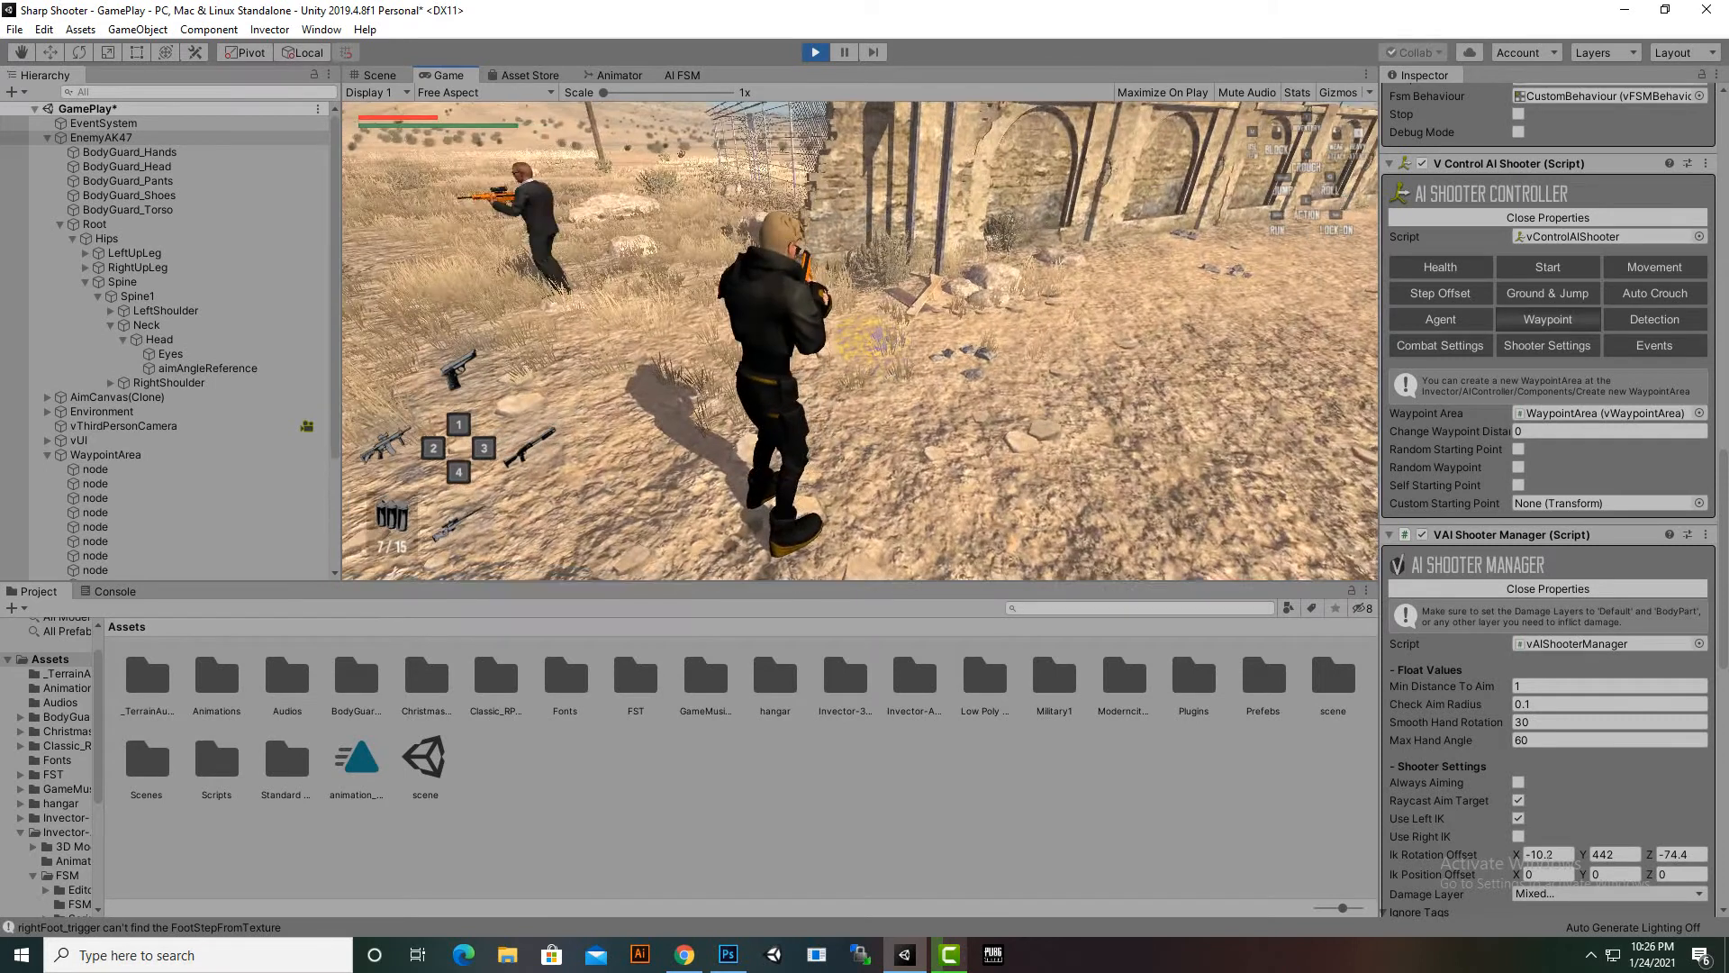
pyautogui.rightClick(860, 340)
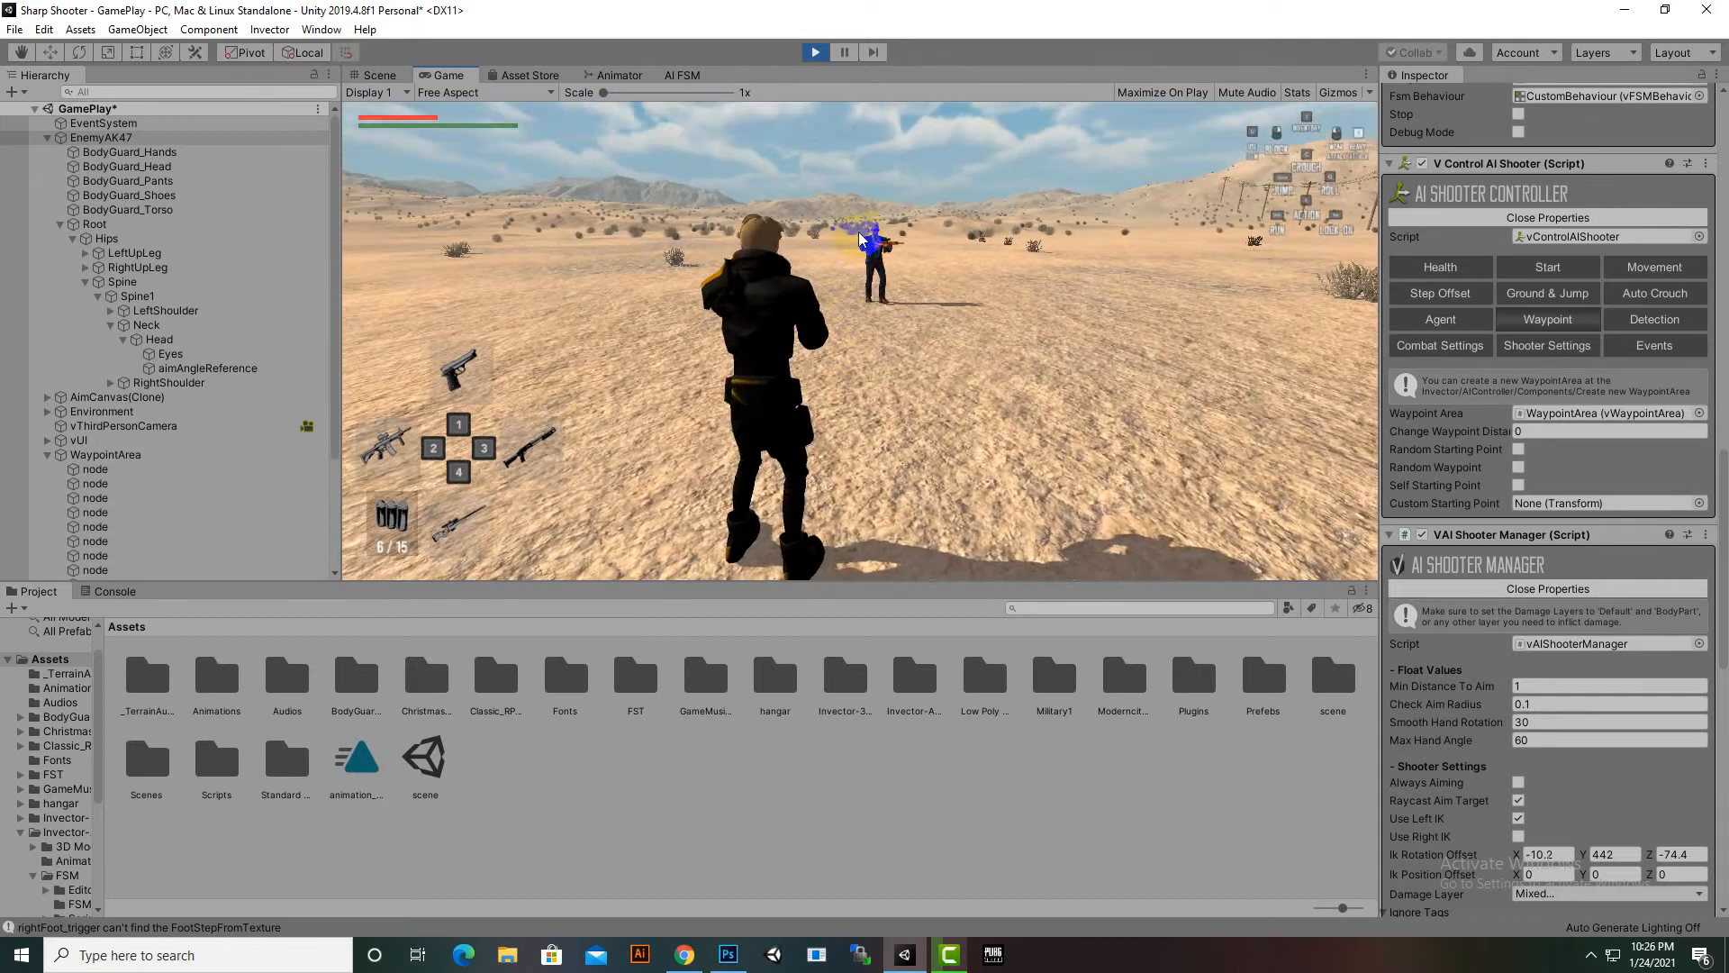
pyautogui.press('Escape')
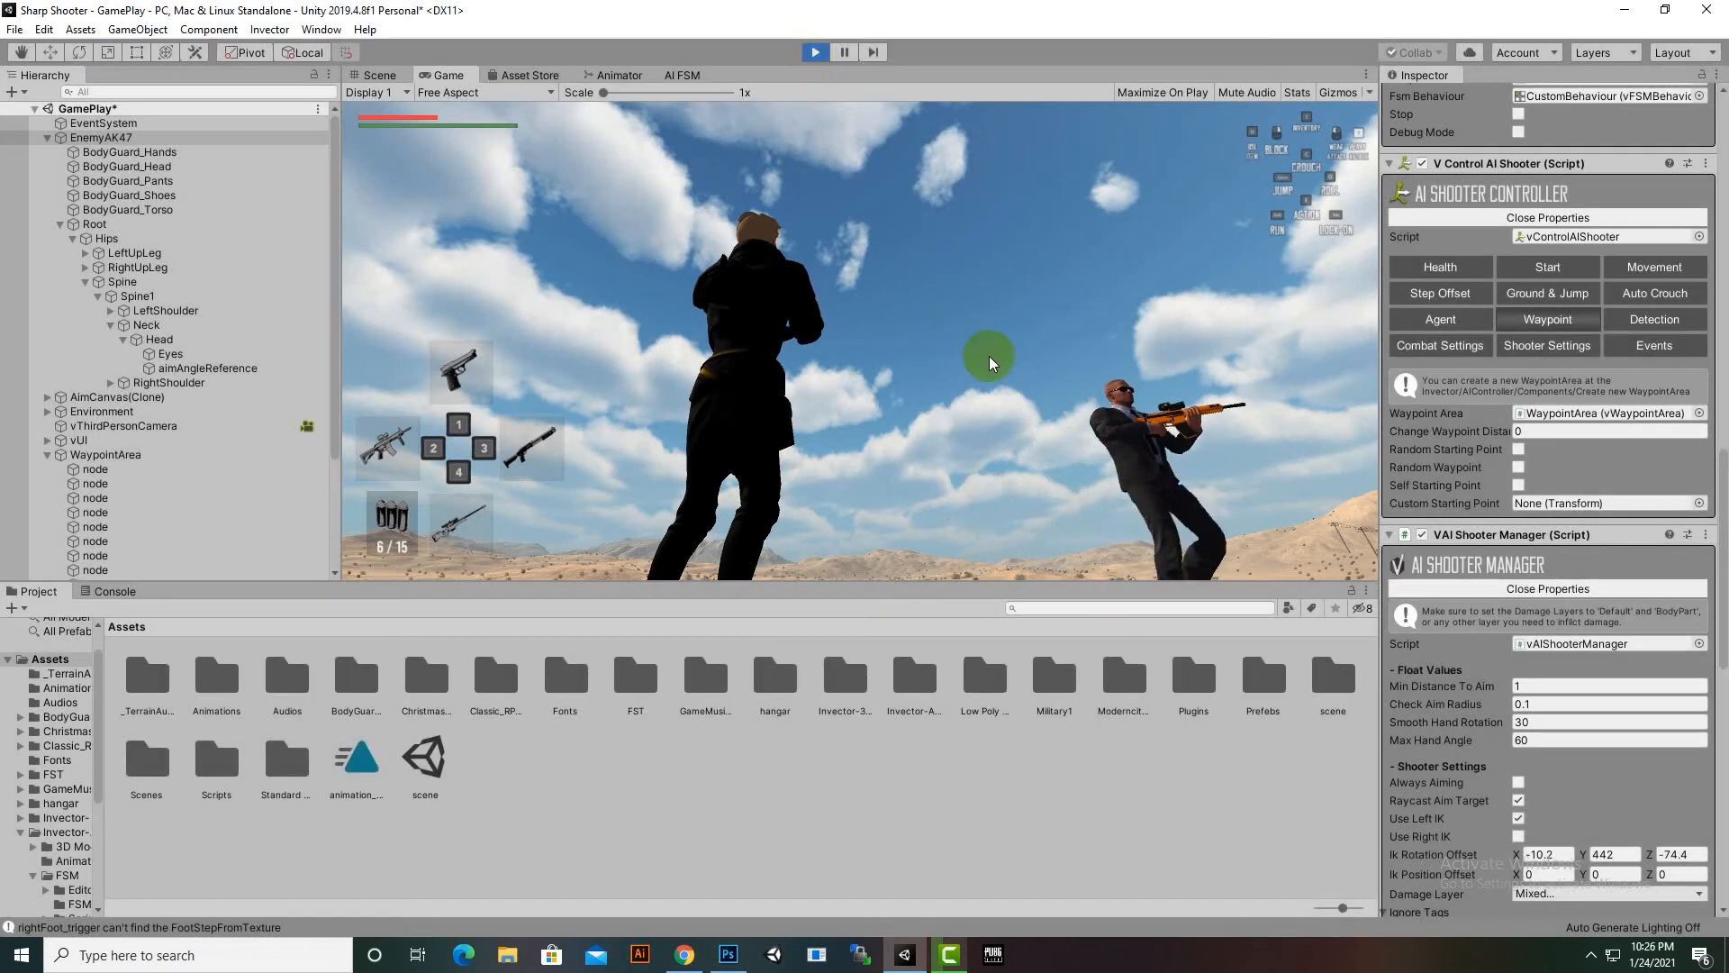
pyautogui.click(815, 52)
# Enable Look To Damage Sender in the Check Damage decision of CustomBehaviour's AnyState to Scared transition
pyautogui.click(679, 74)
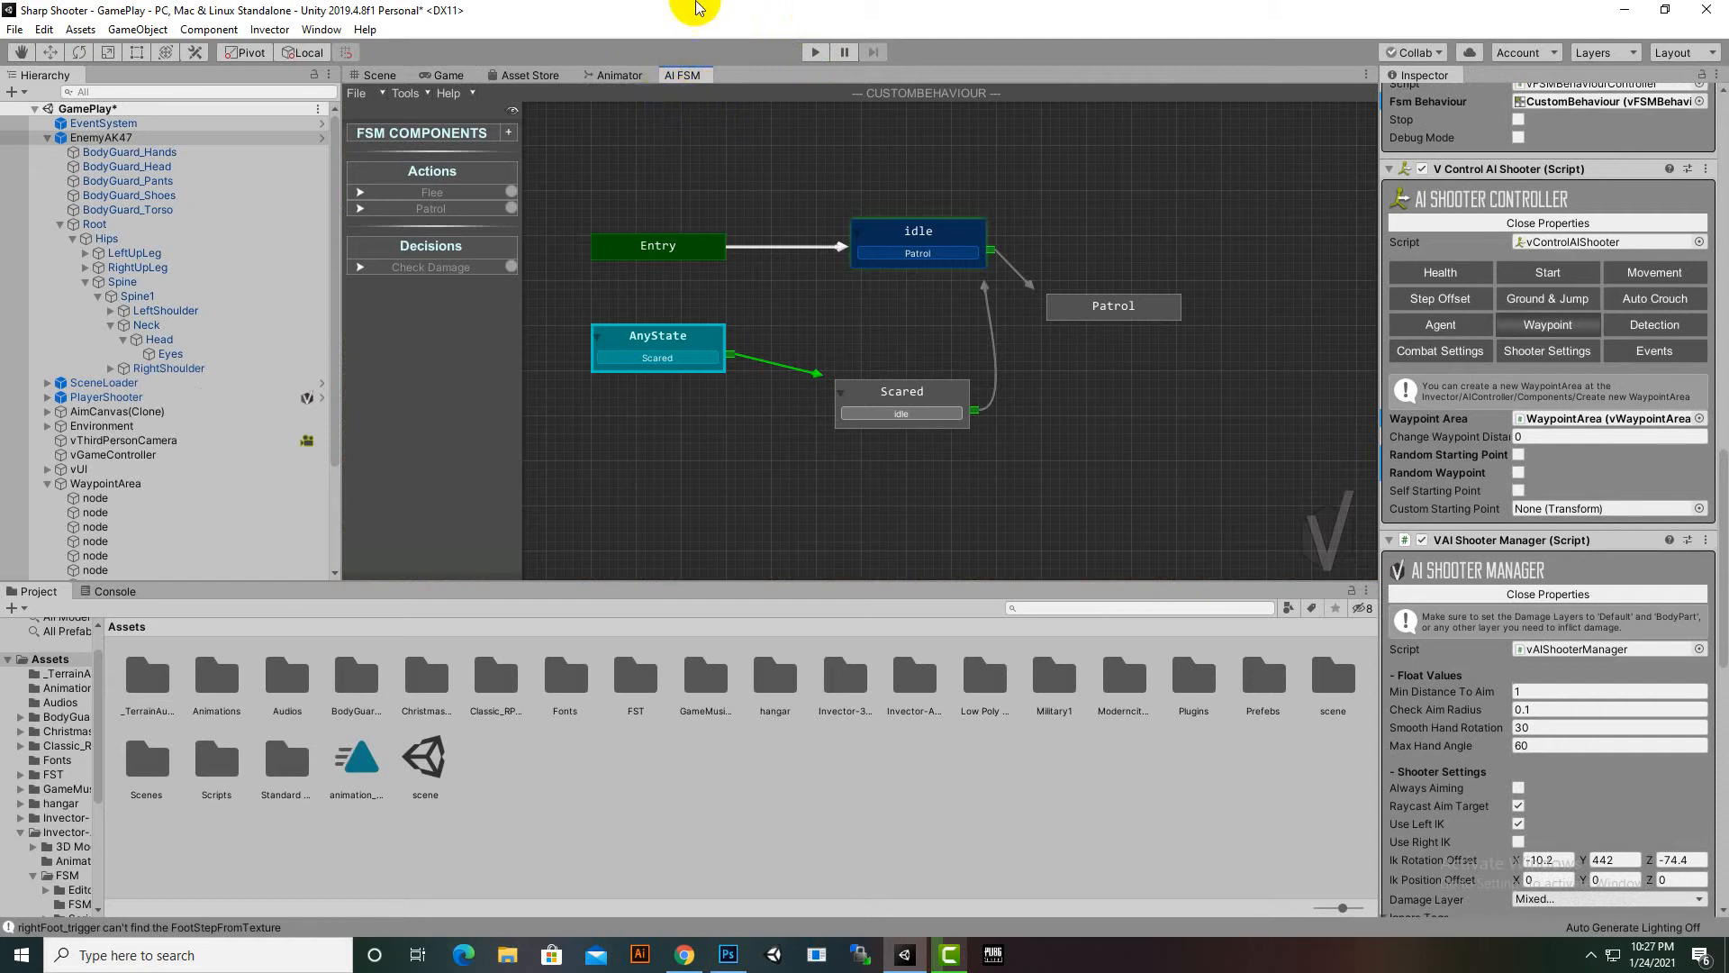
pyautogui.click(707, 339)
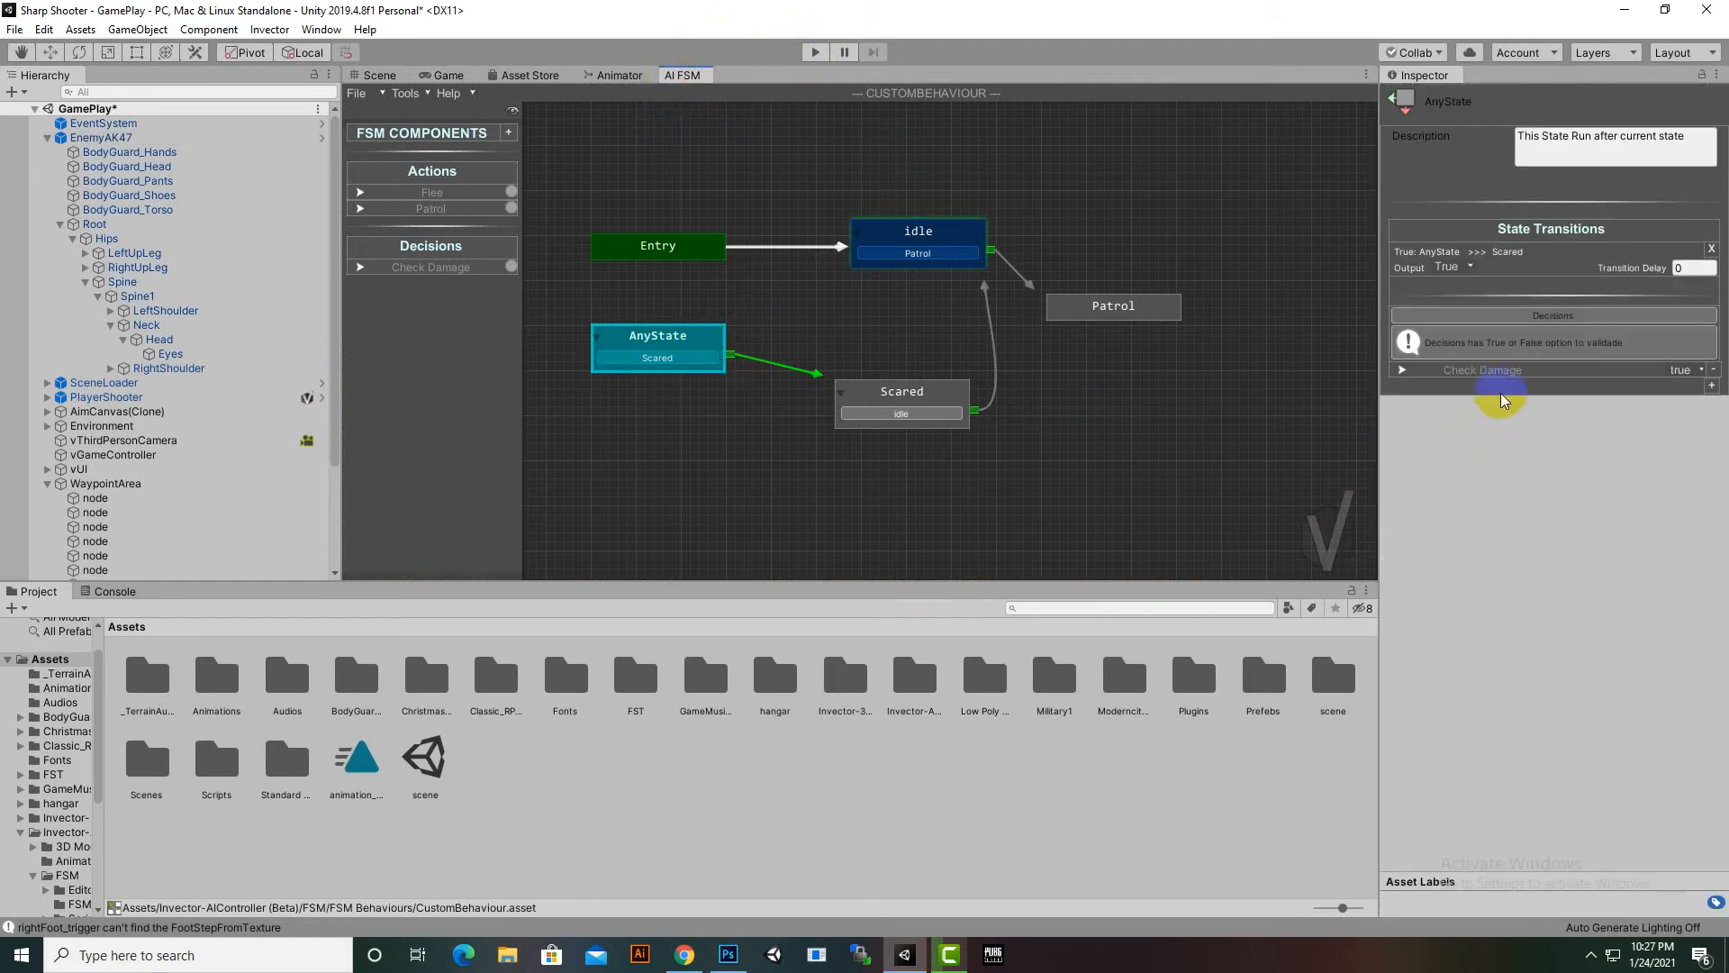
pyautogui.click(1403, 371)
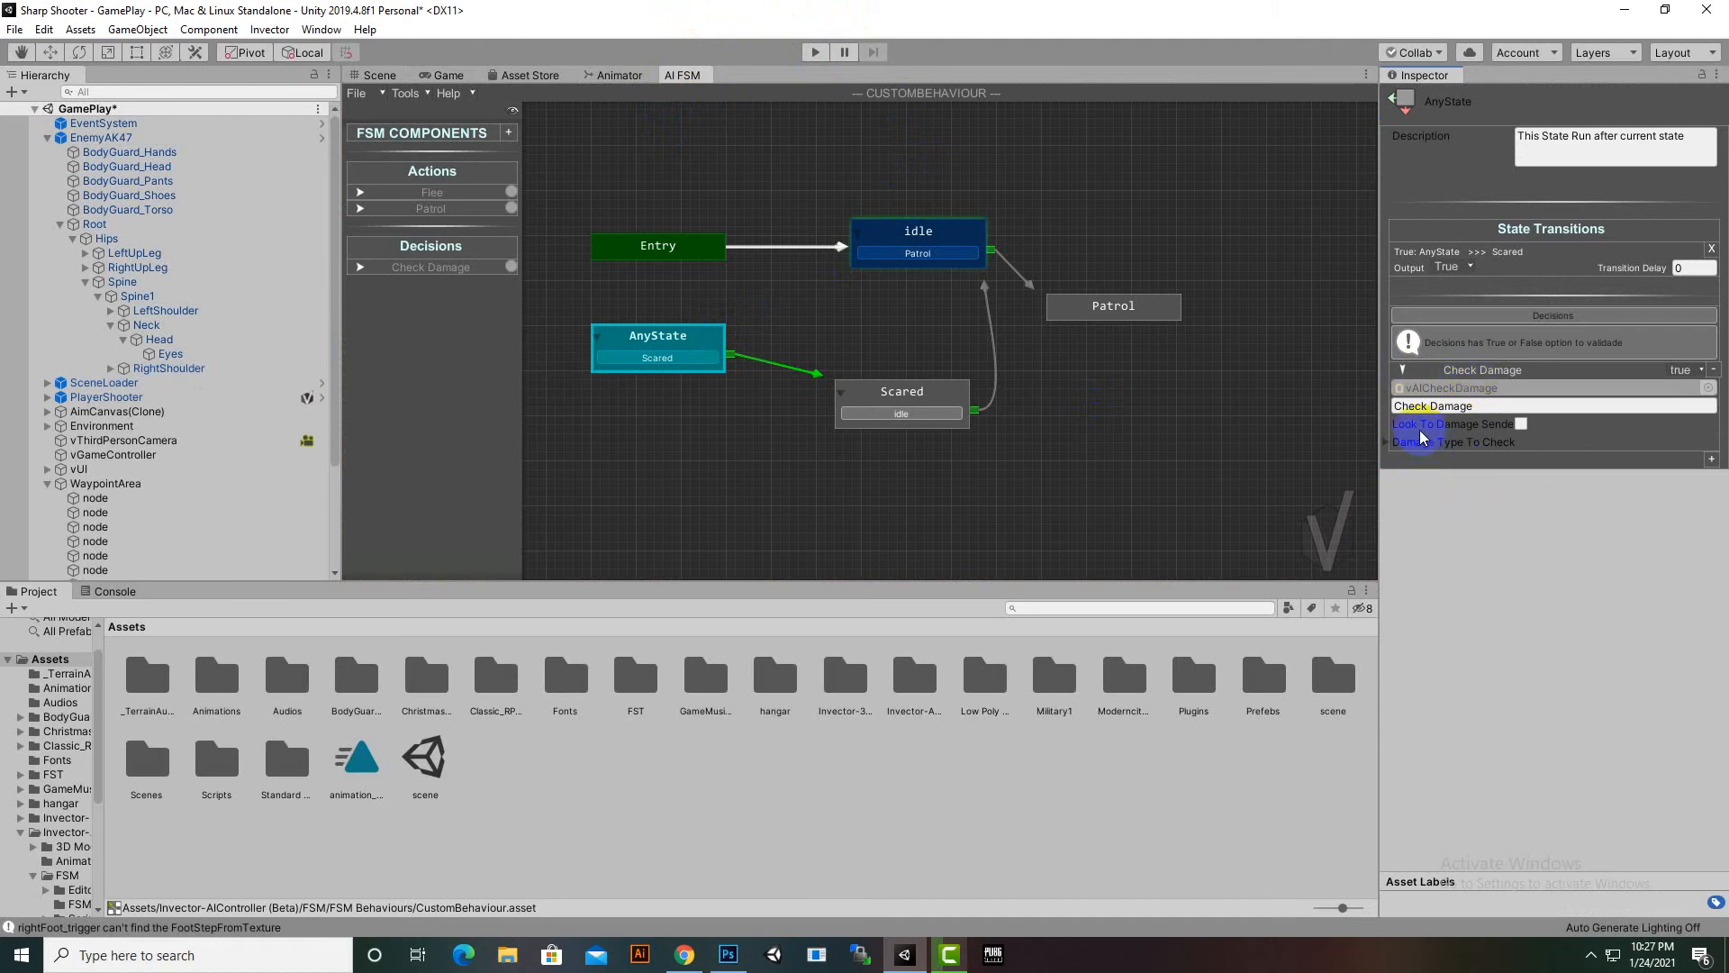
pyautogui.click(1520, 423)
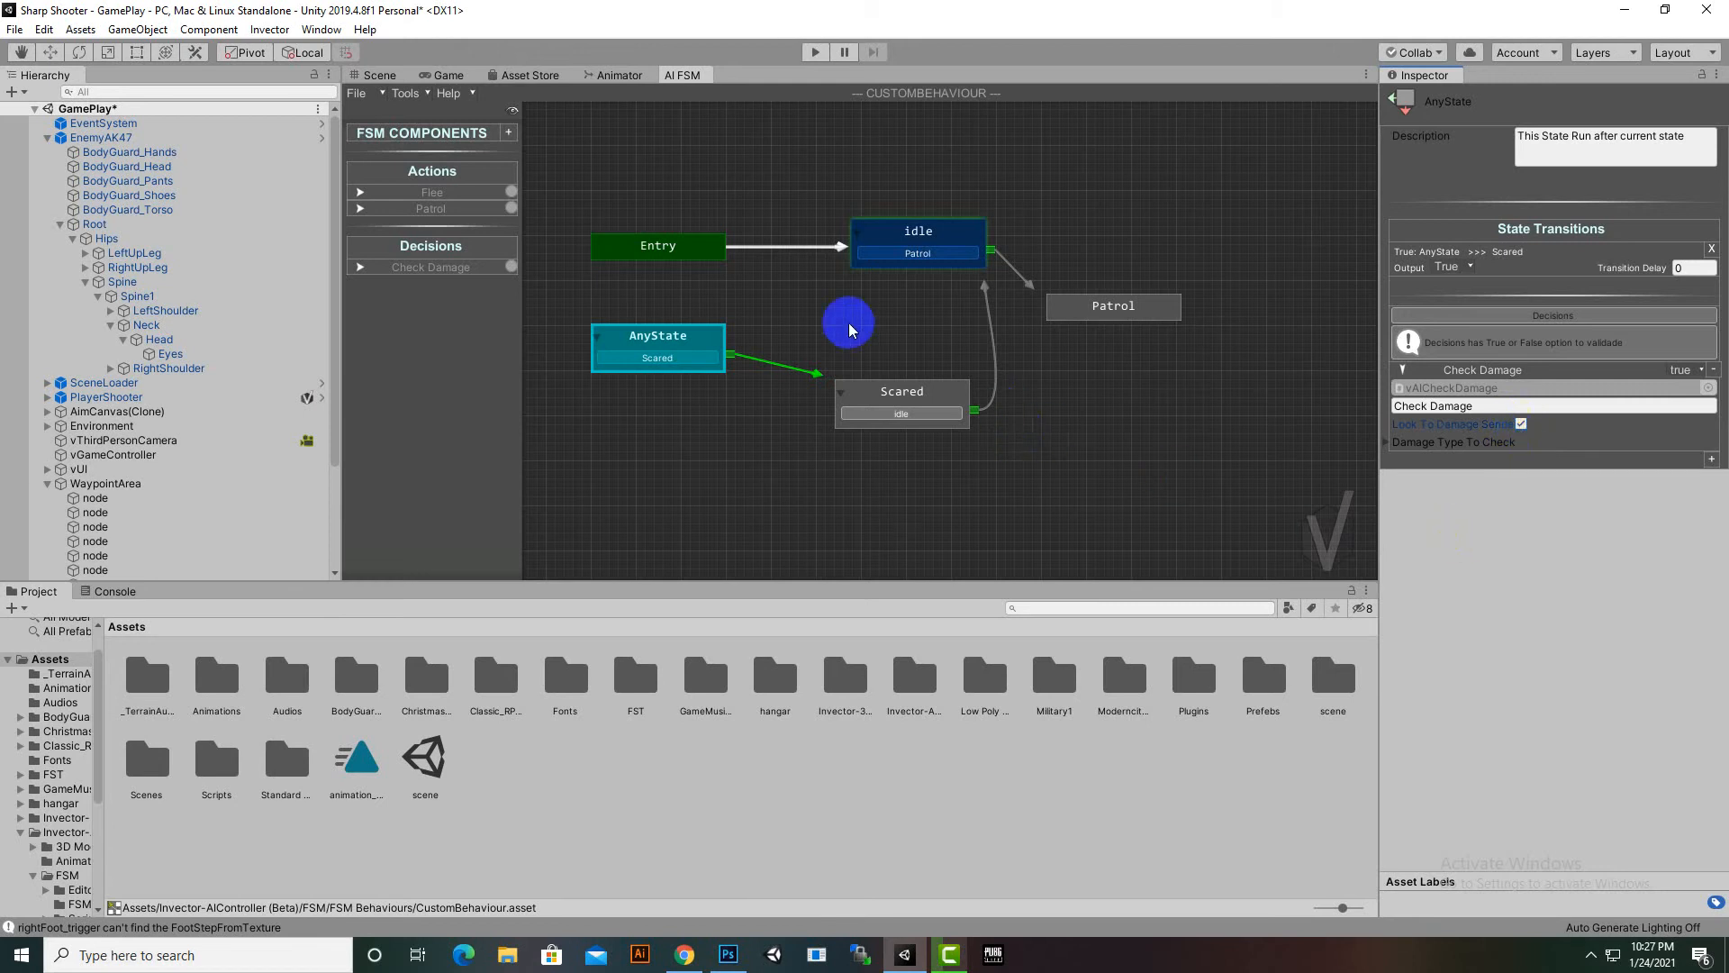
# Play-test the scene again by running the player to the enemy, aiming at it and shooting it at close range
pyautogui.click(815, 54)
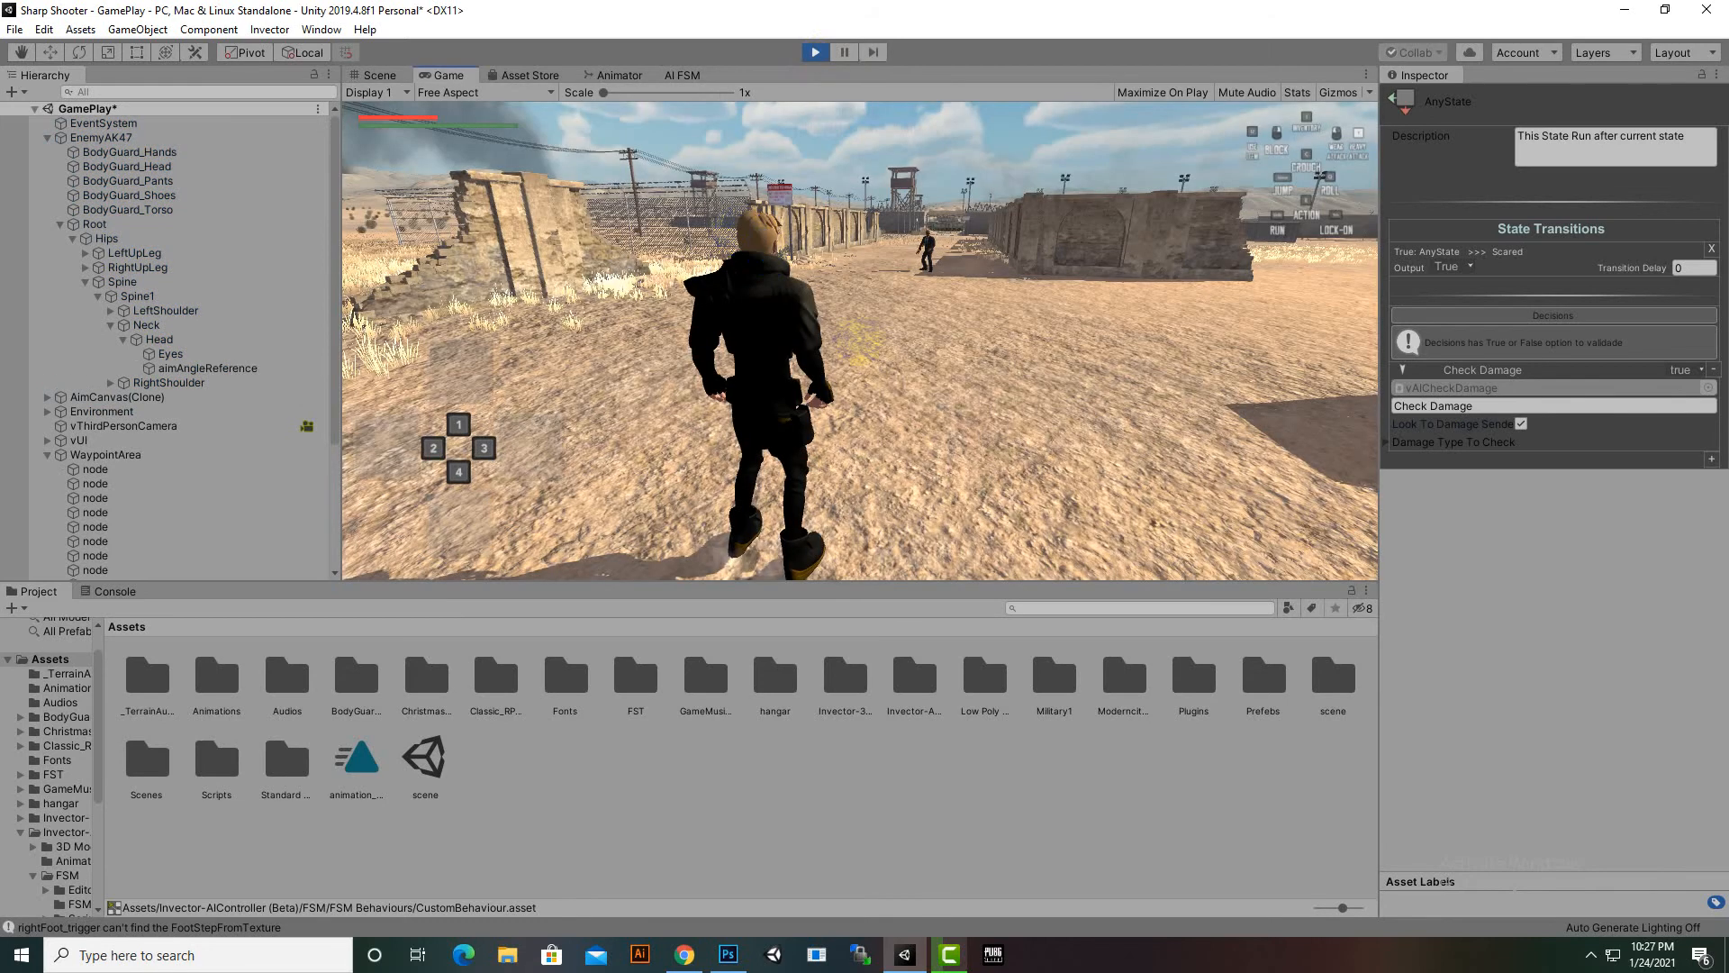
pyautogui.hotkey('shift', 'w')
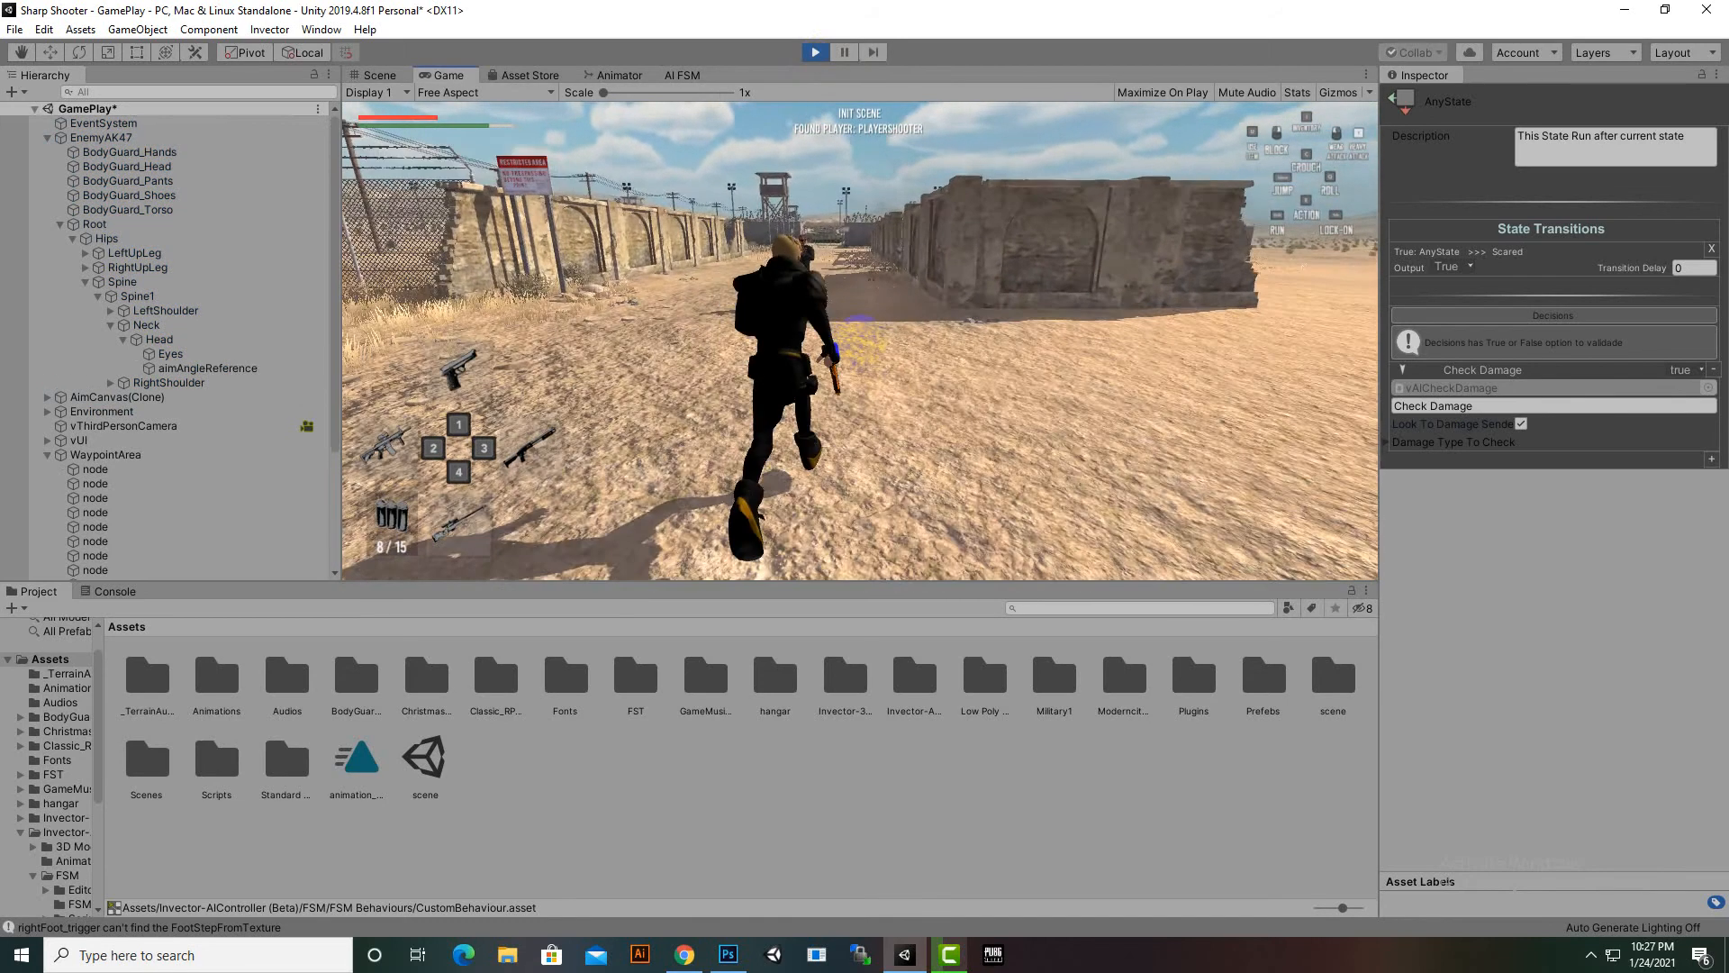
pyautogui.press('w')
pyautogui.rightClick(859, 340)
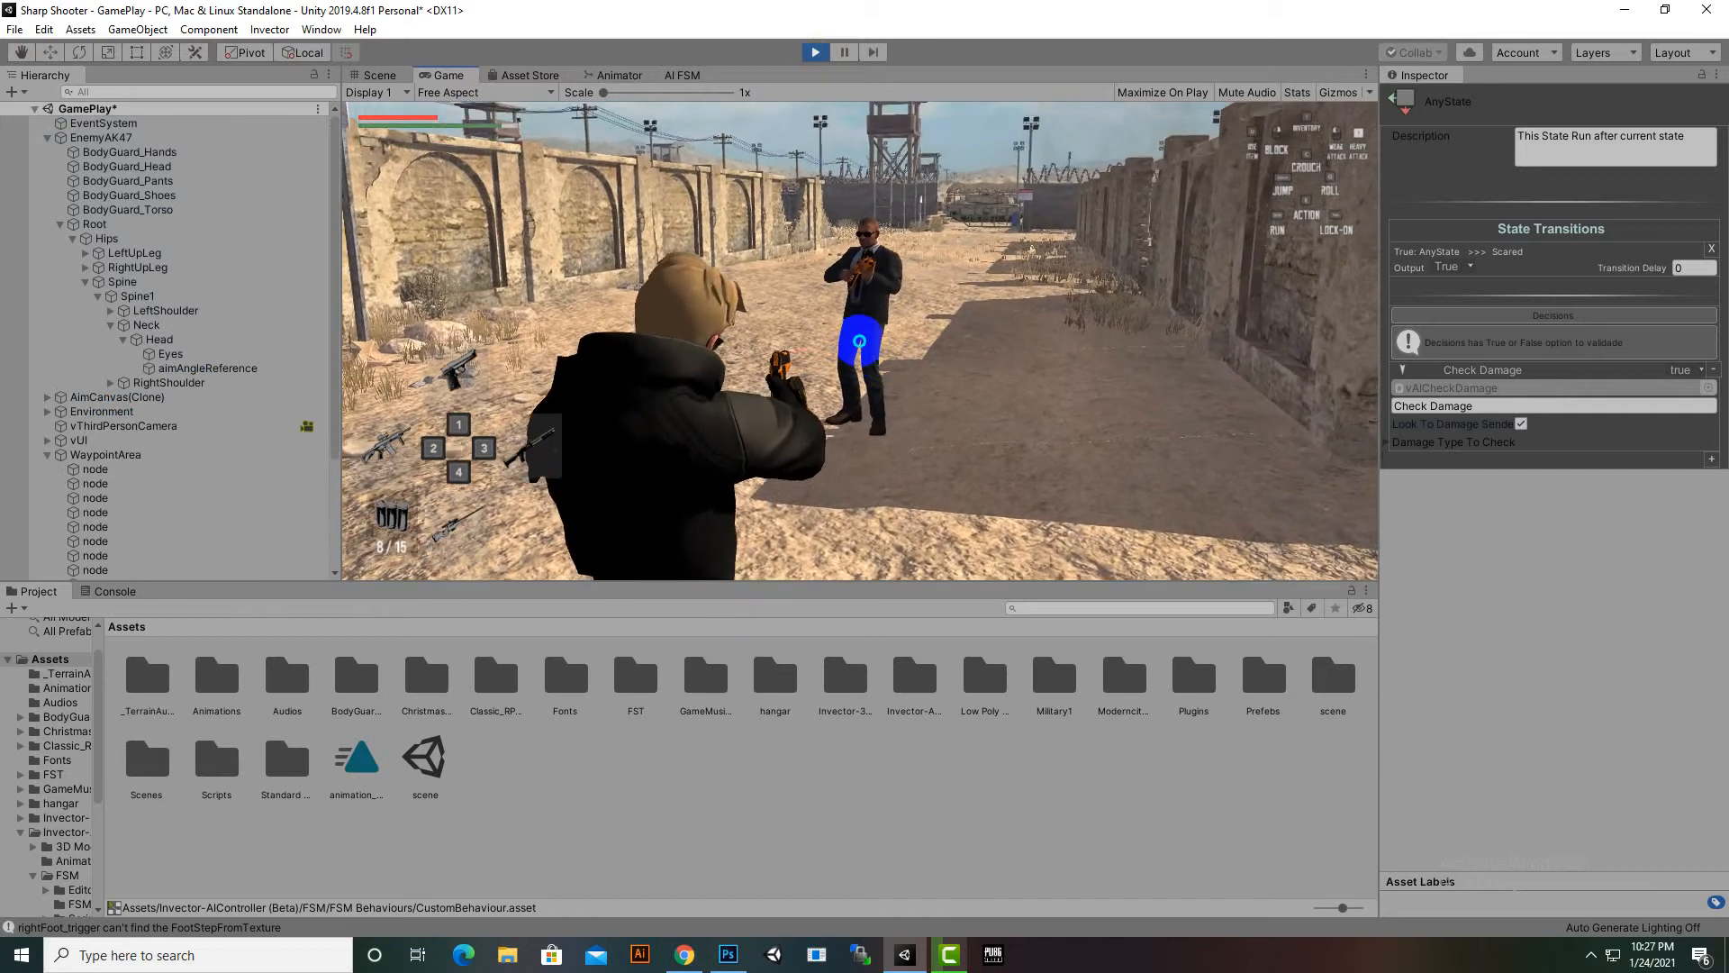
pyautogui.press('w')
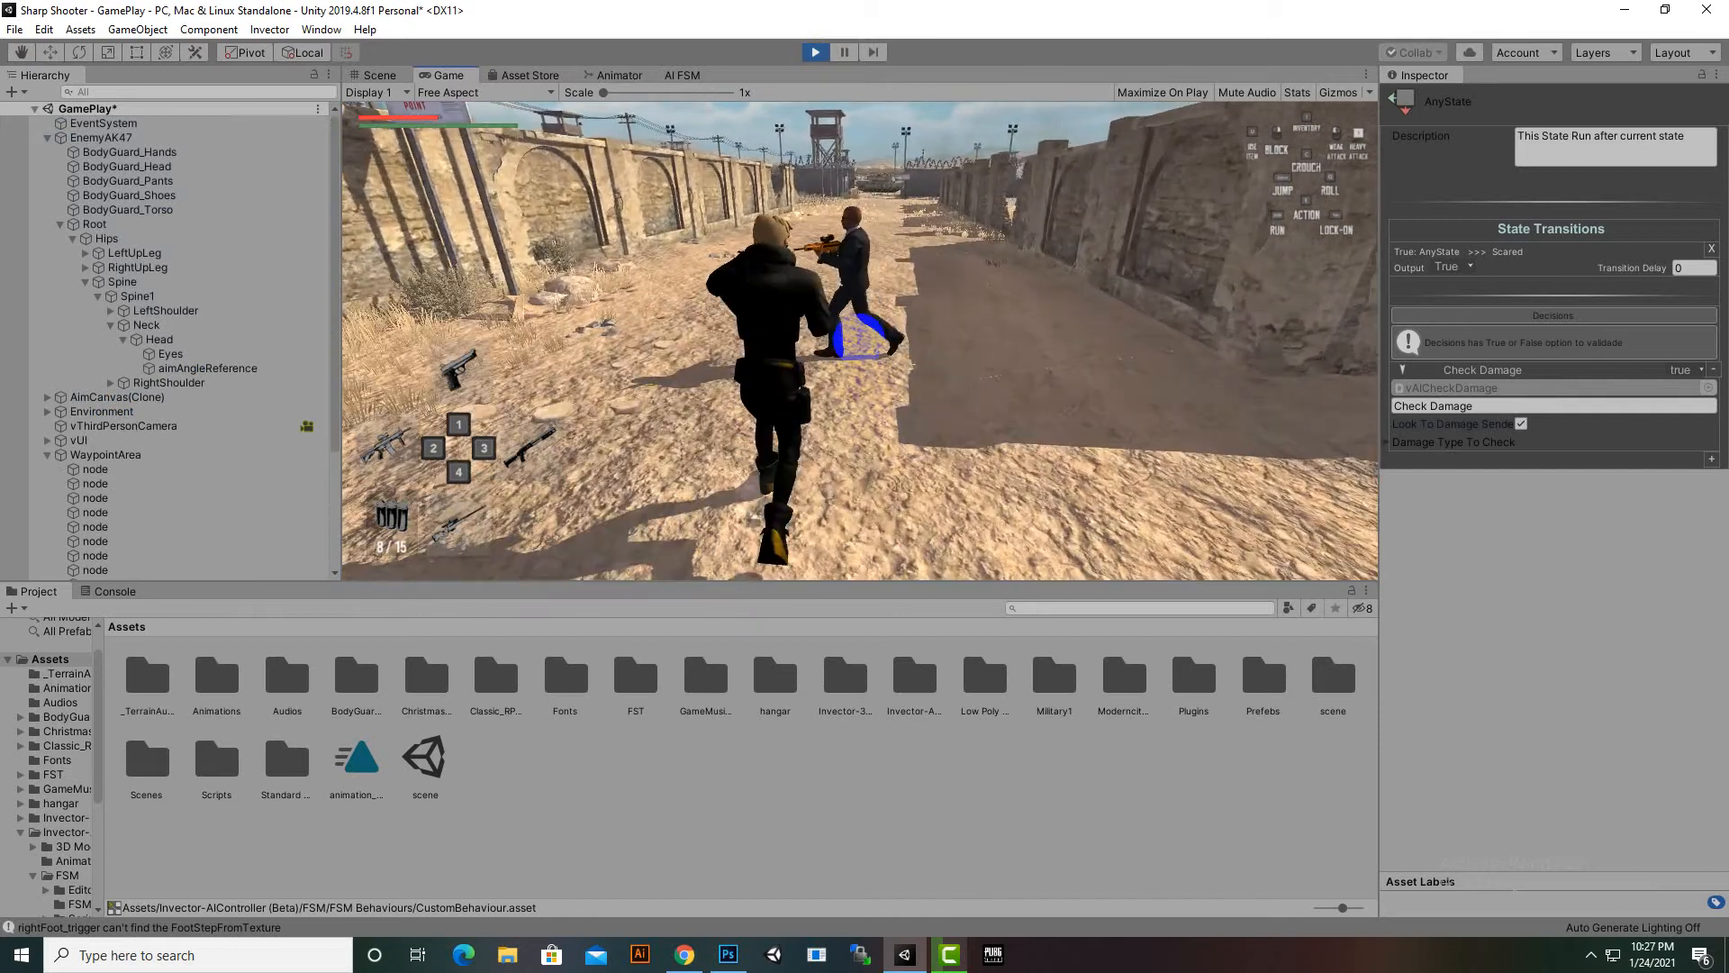
pyautogui.press('s')
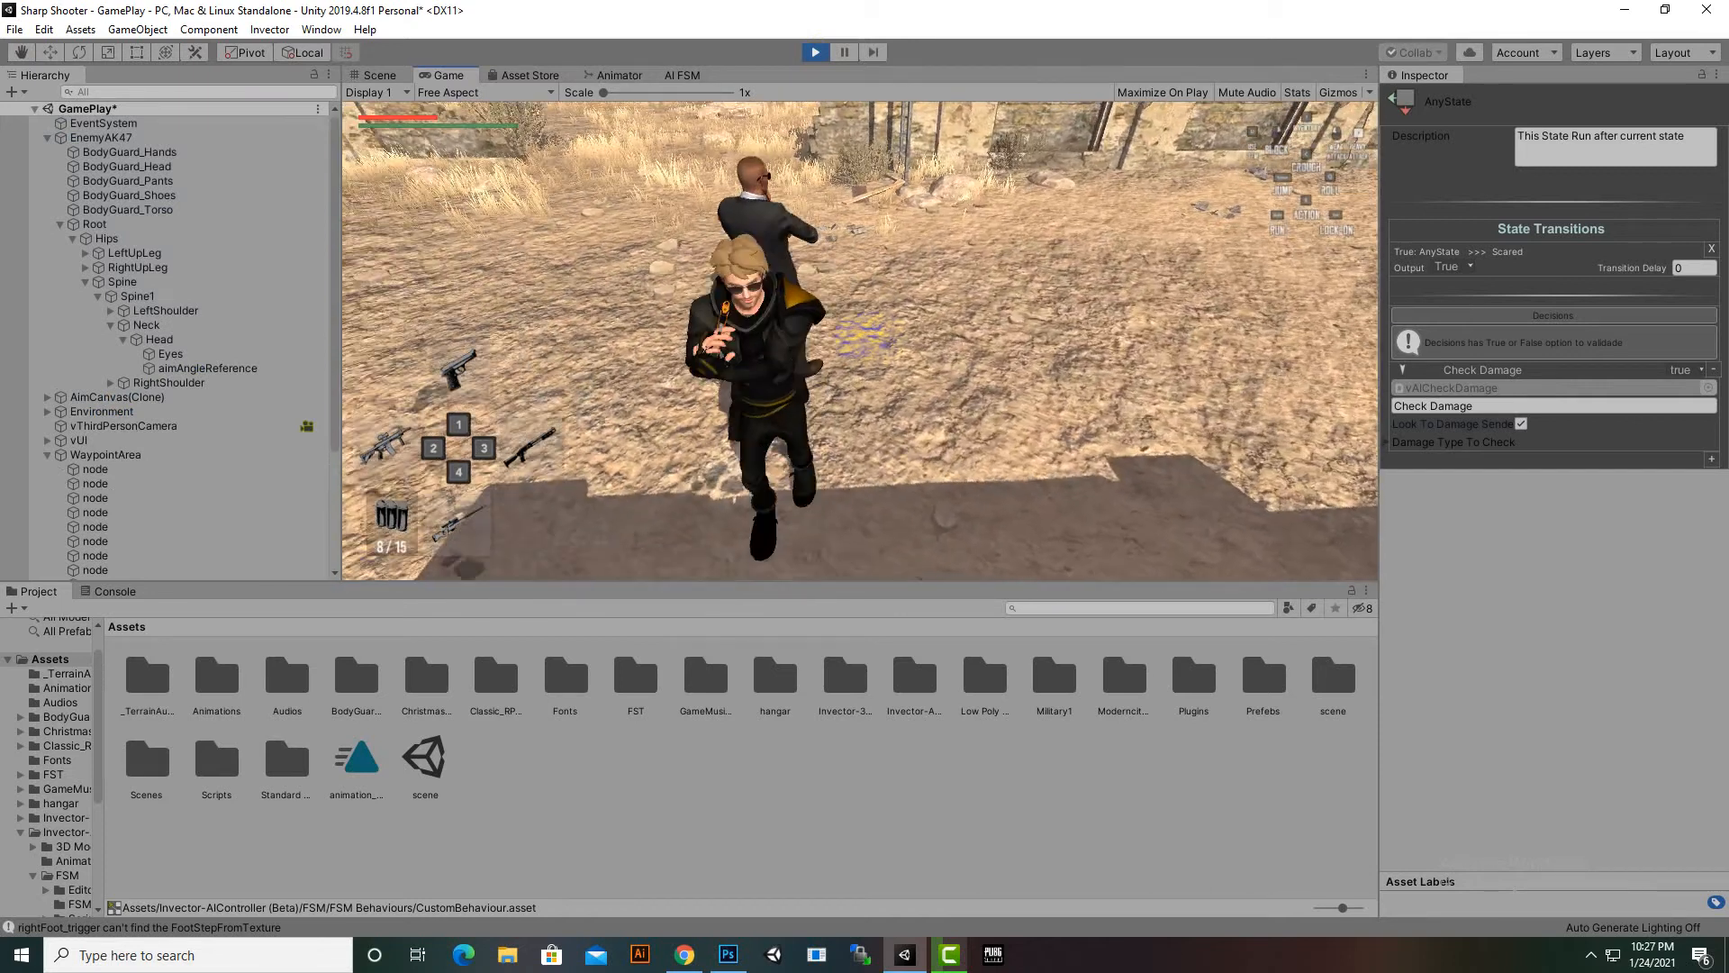
pyautogui.press('w')
pyautogui.rightClick(860, 341)
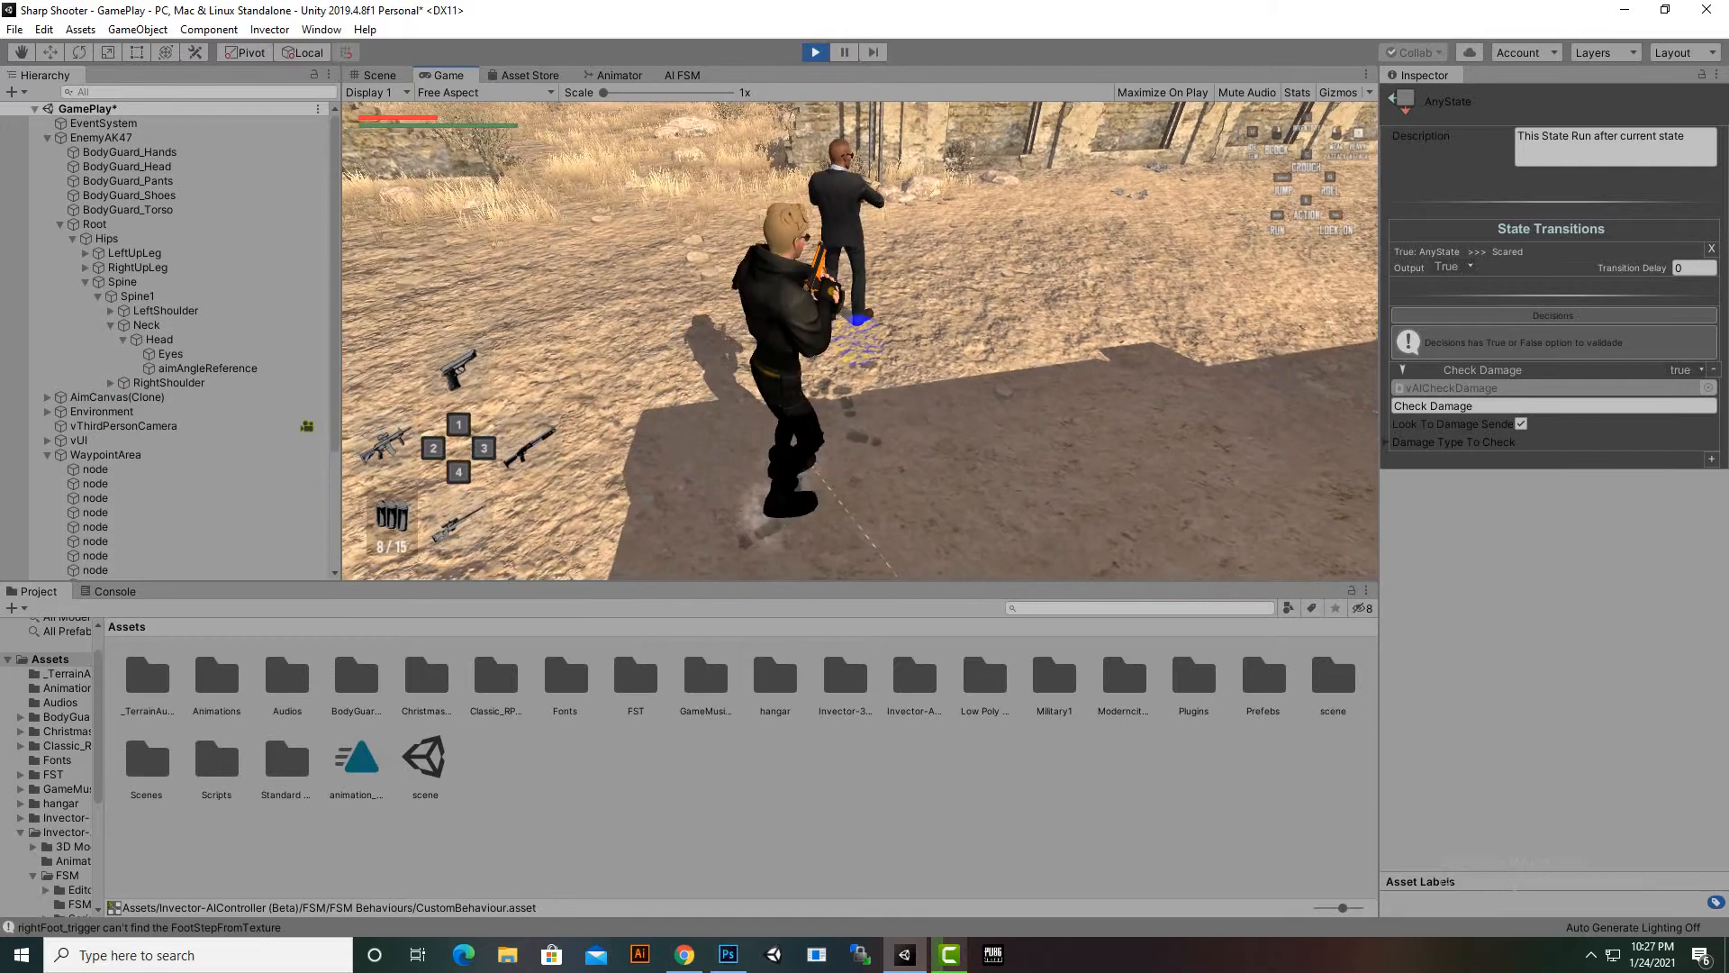
pyautogui.click(860, 340)
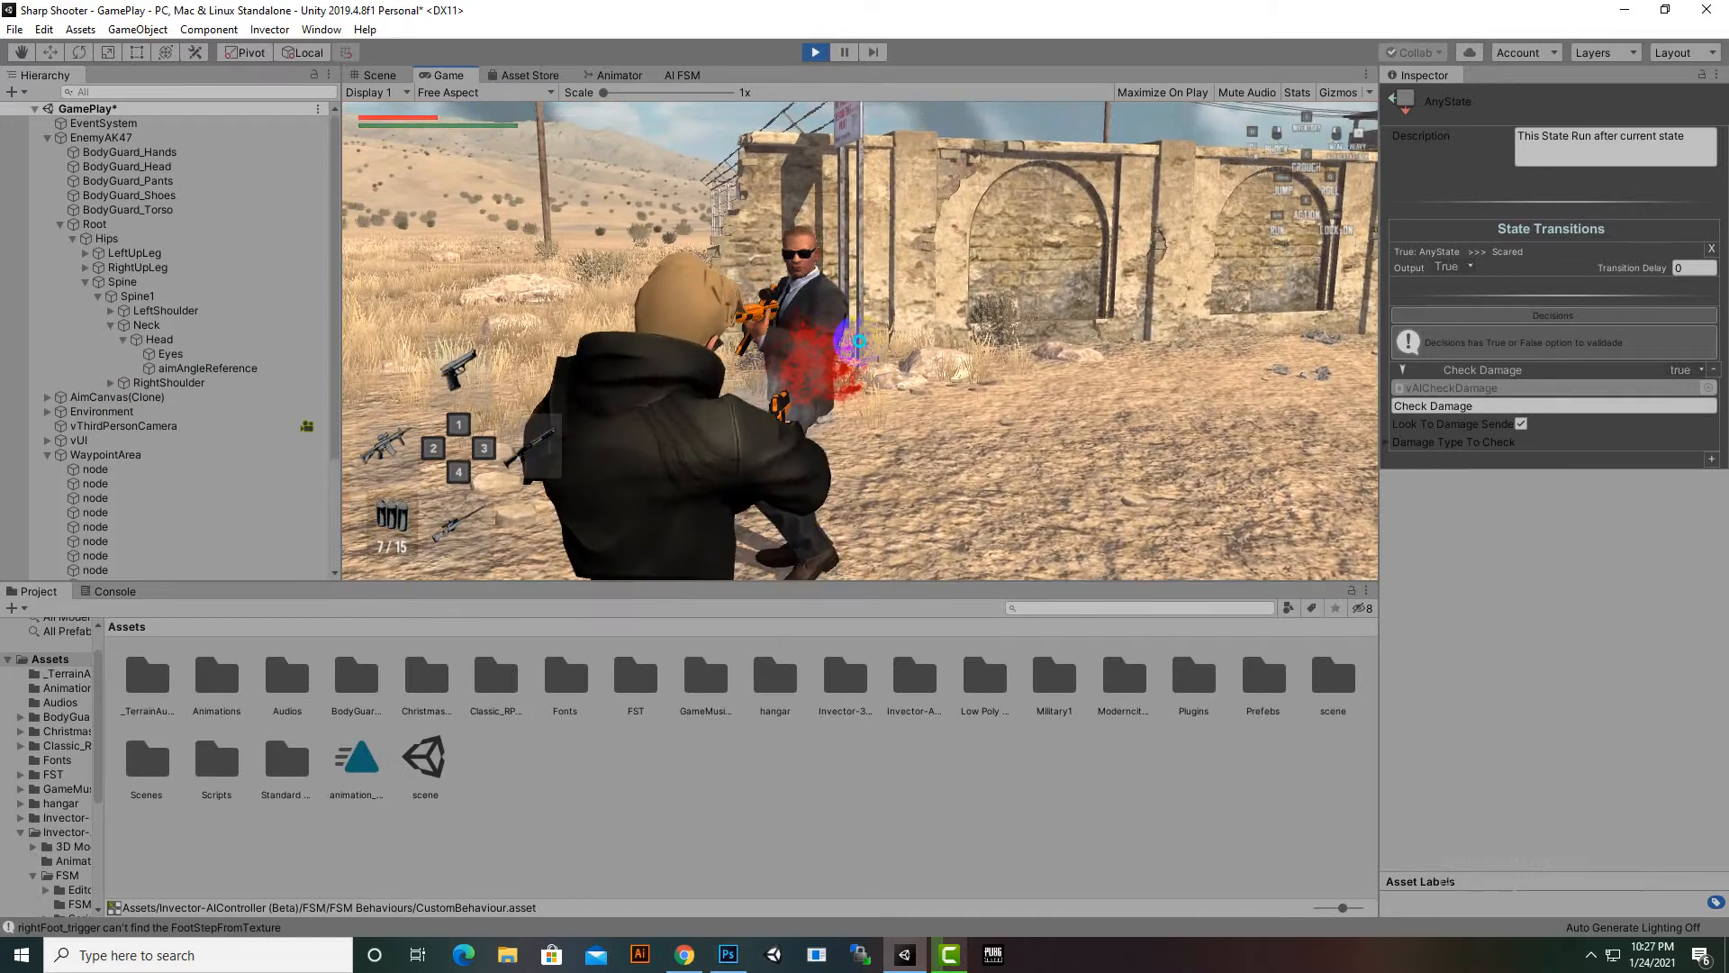
# Chase the fleeing enemy, shoot it a second time to check its reaction, and stop the test
pyautogui.press('w')
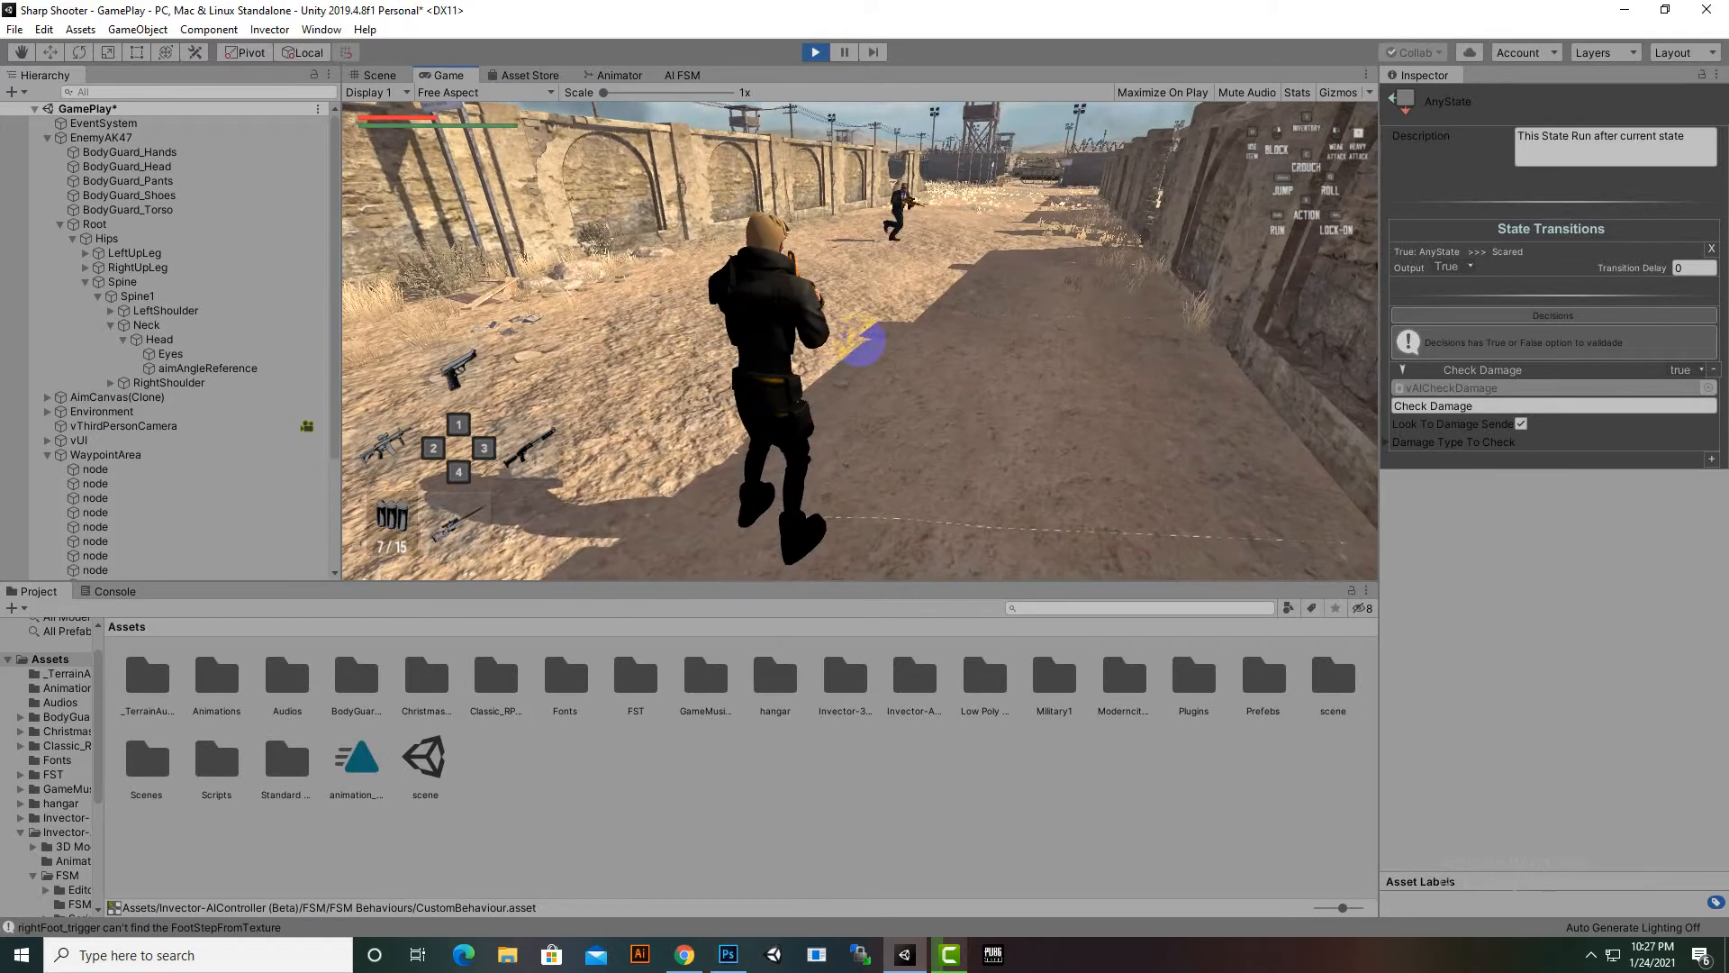
pyautogui.press('w')
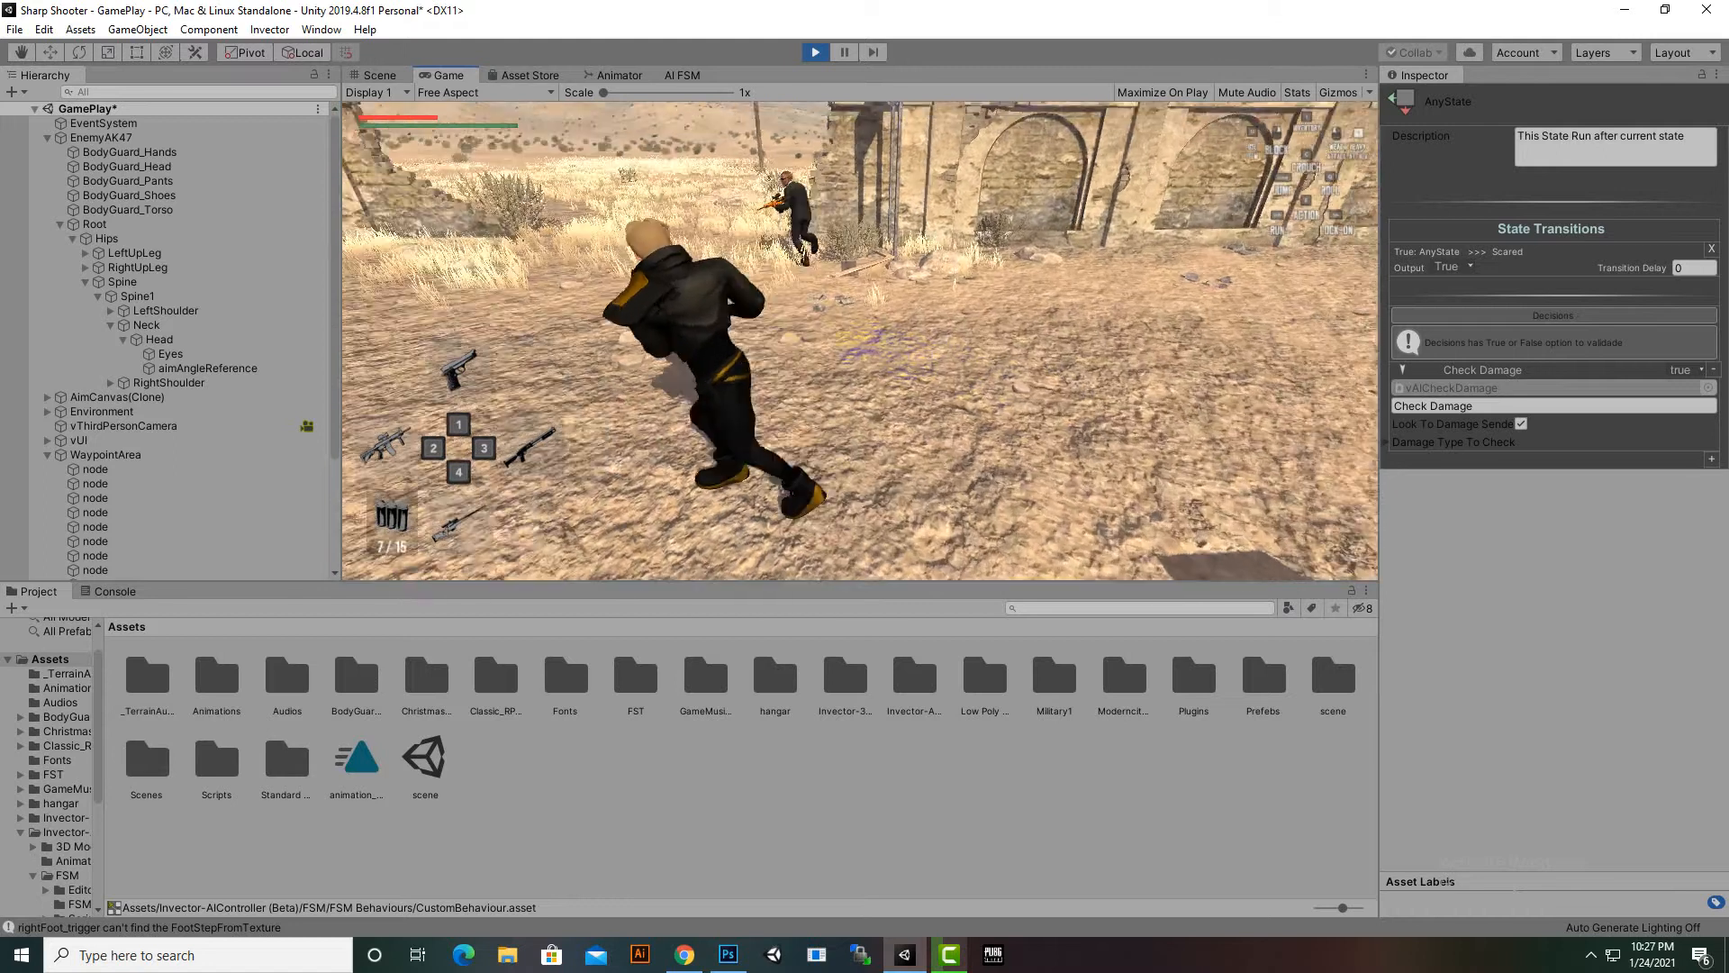
pyautogui.press('w')
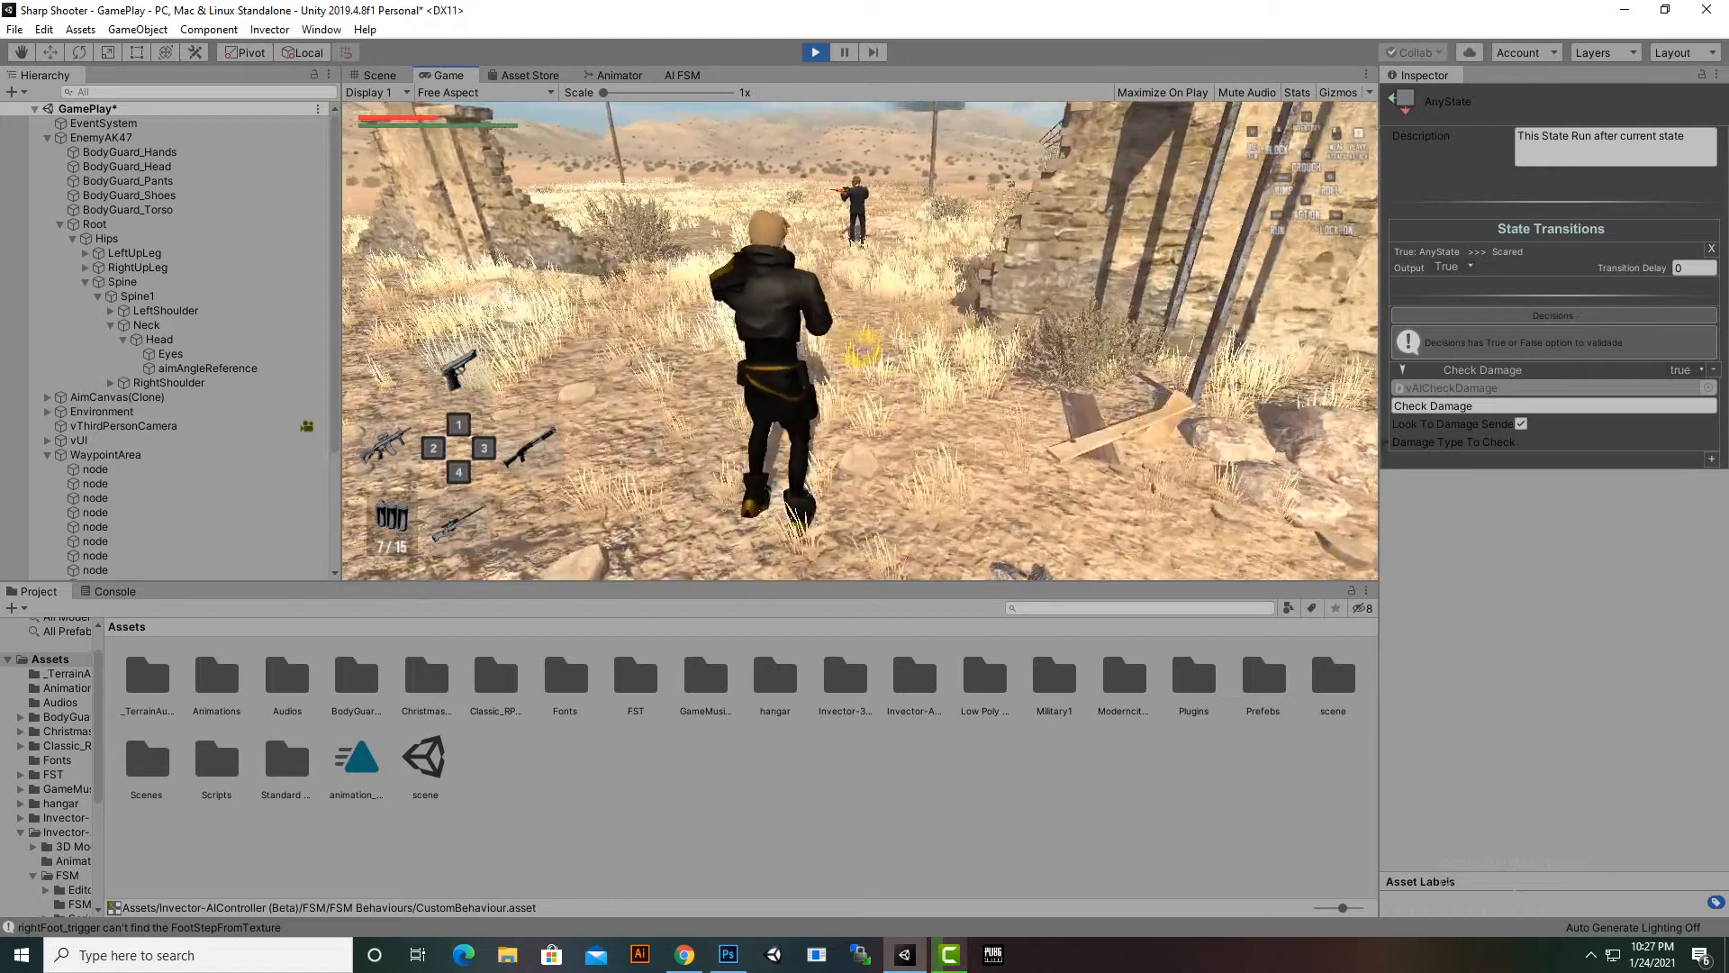
pyautogui.press('w')
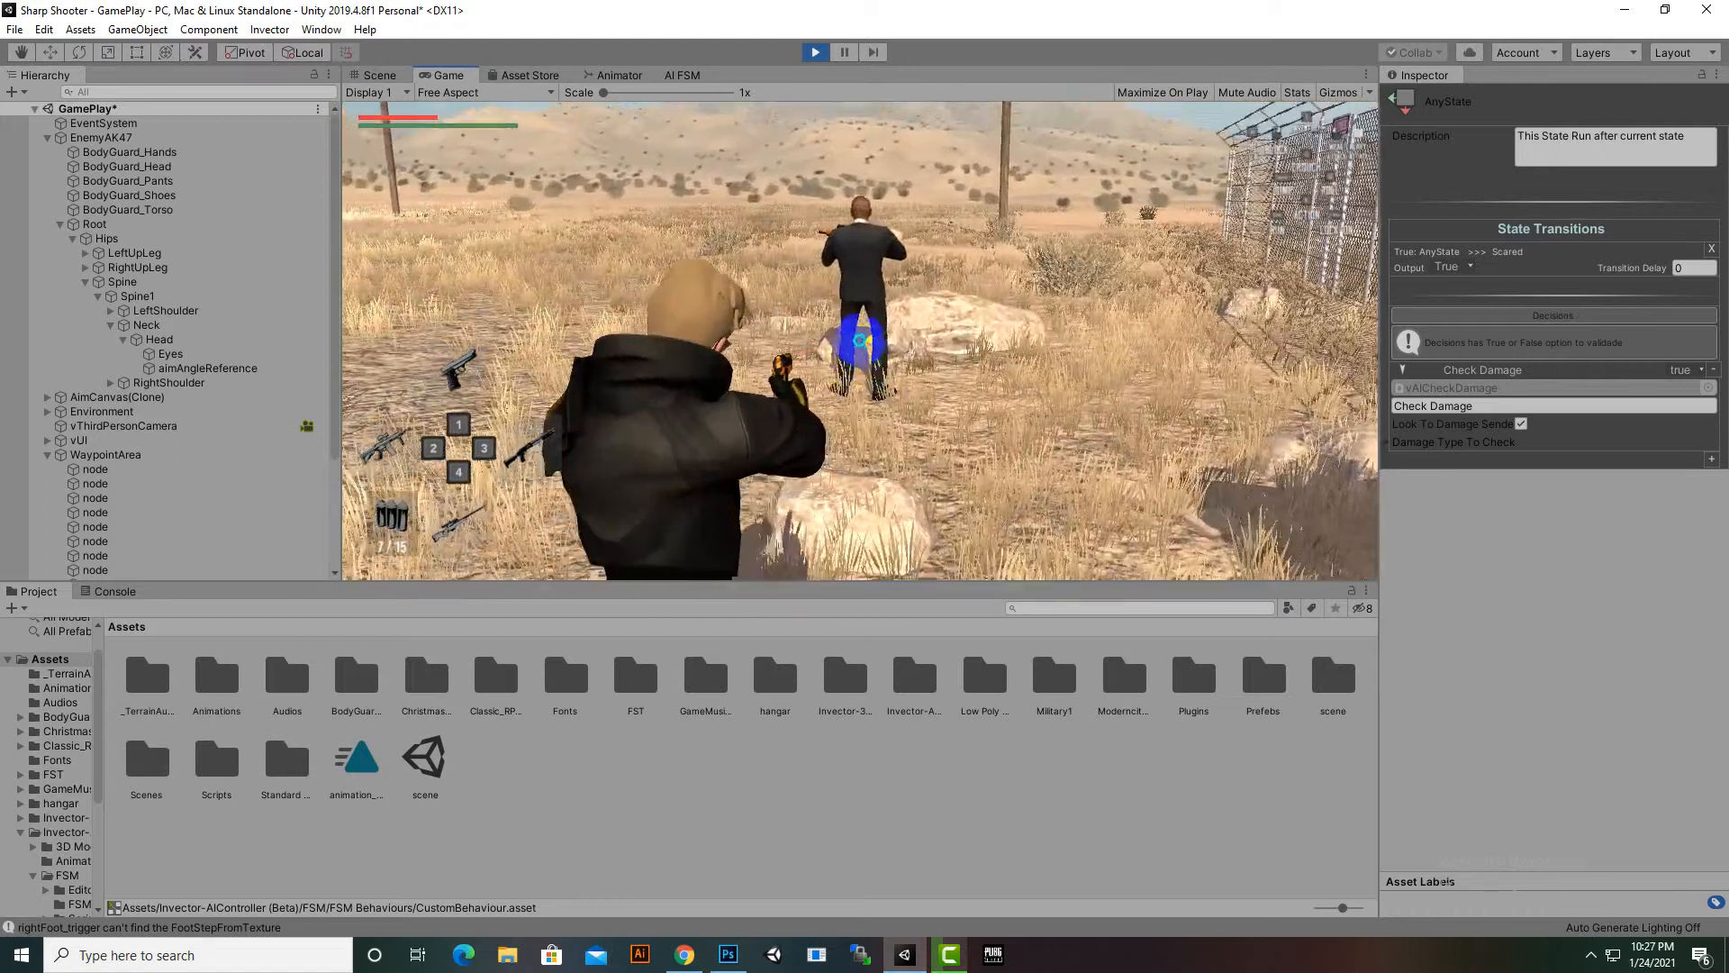
pyautogui.press('w')
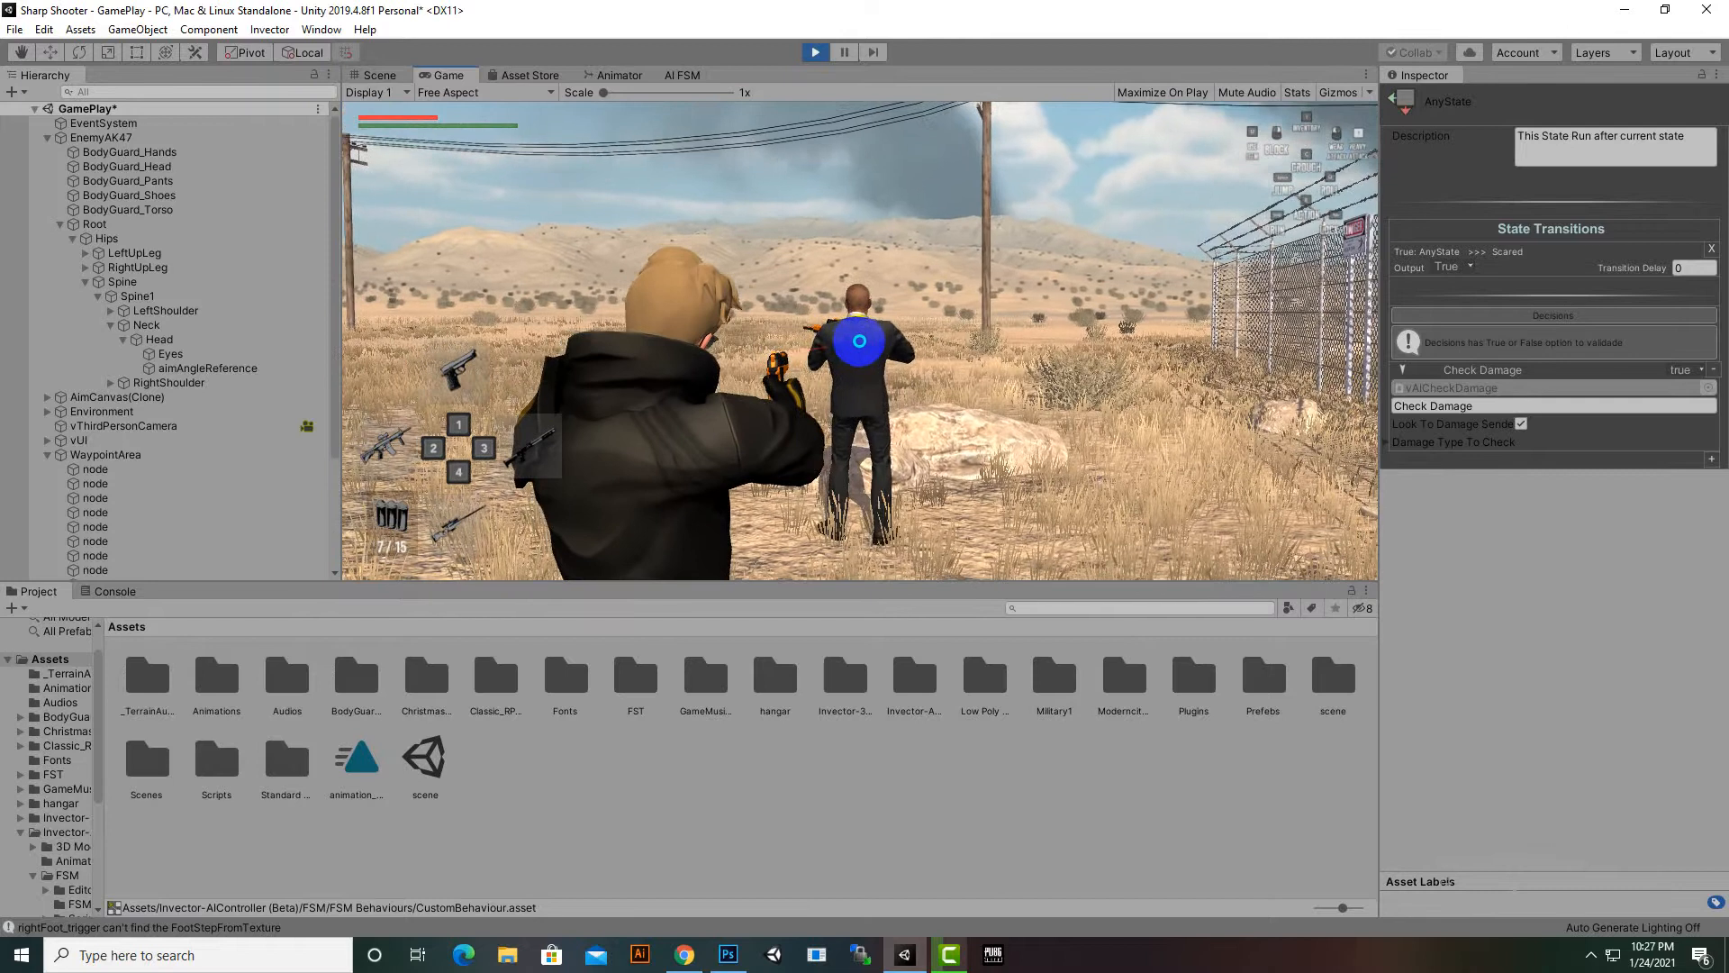
pyautogui.click(859, 341)
pyautogui.press('w')
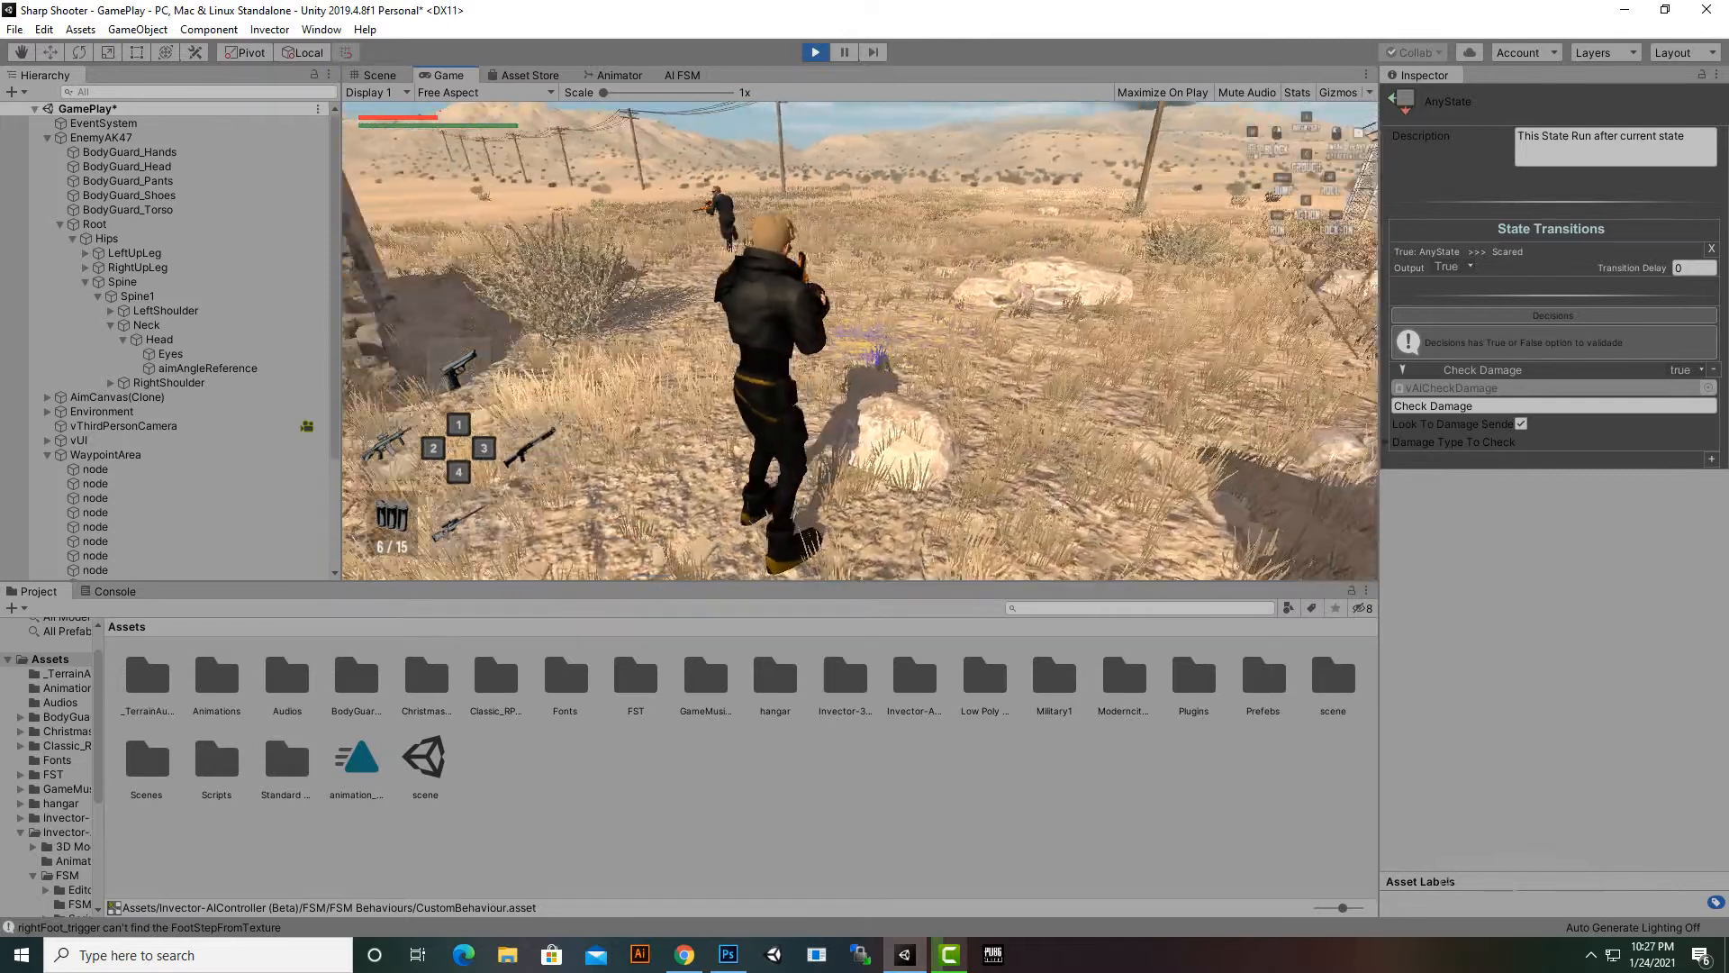
pyautogui.press('w')
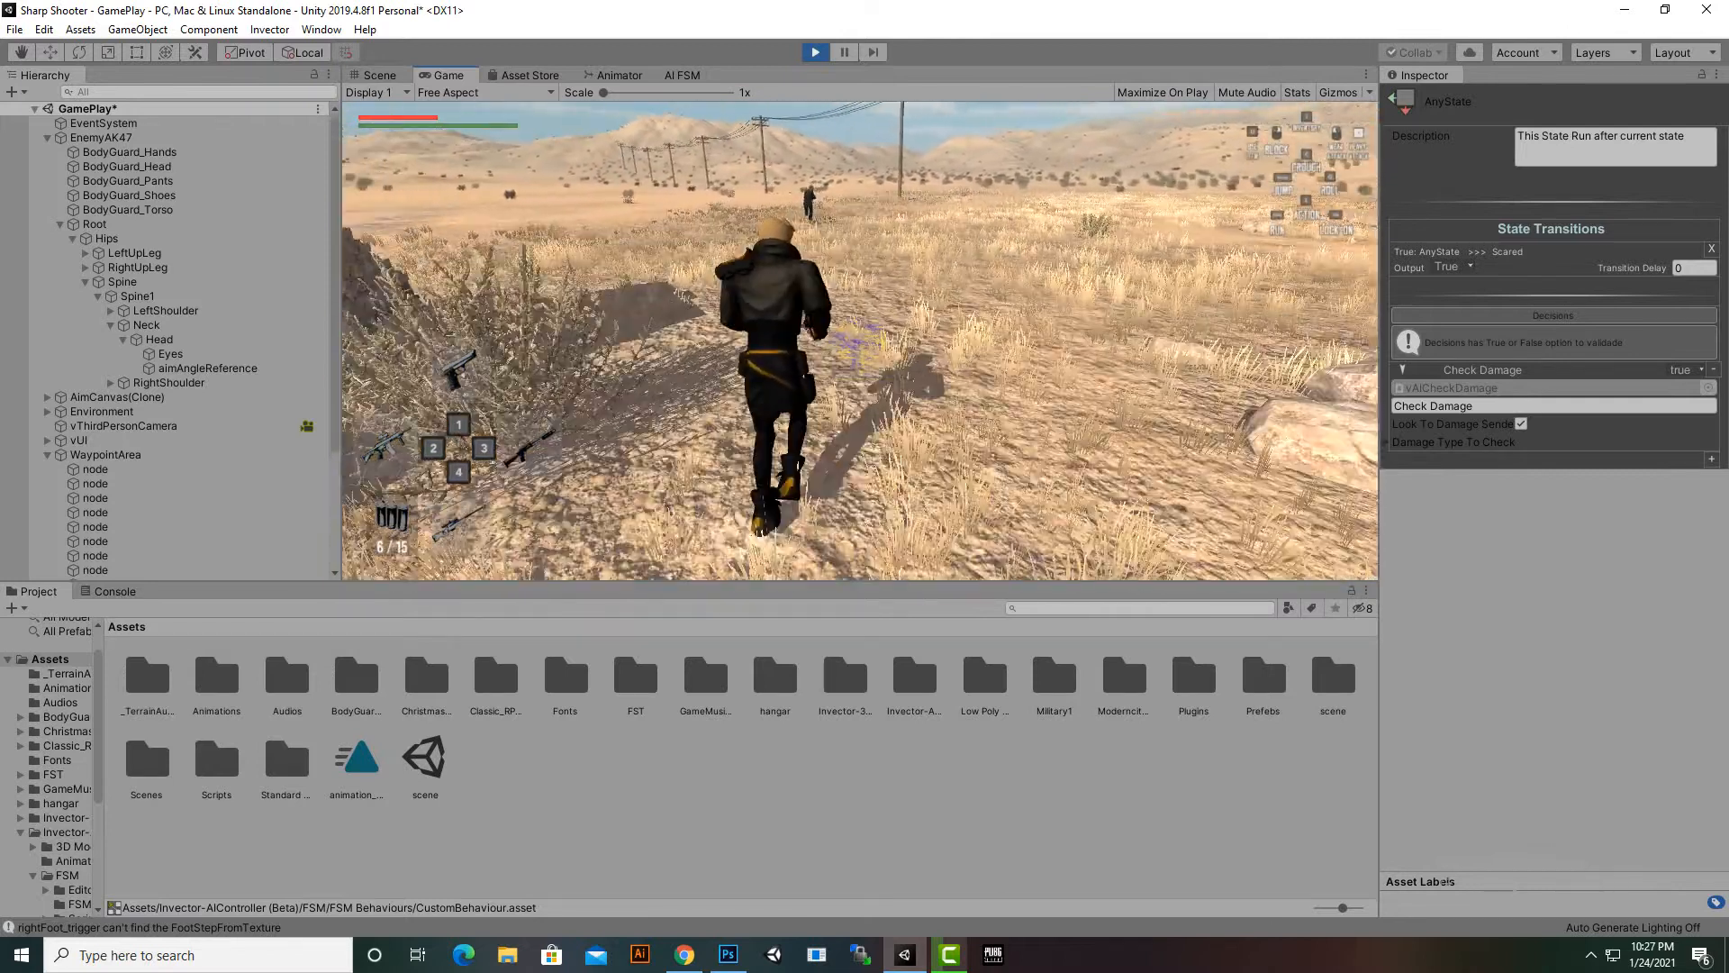
pyautogui.press('w')
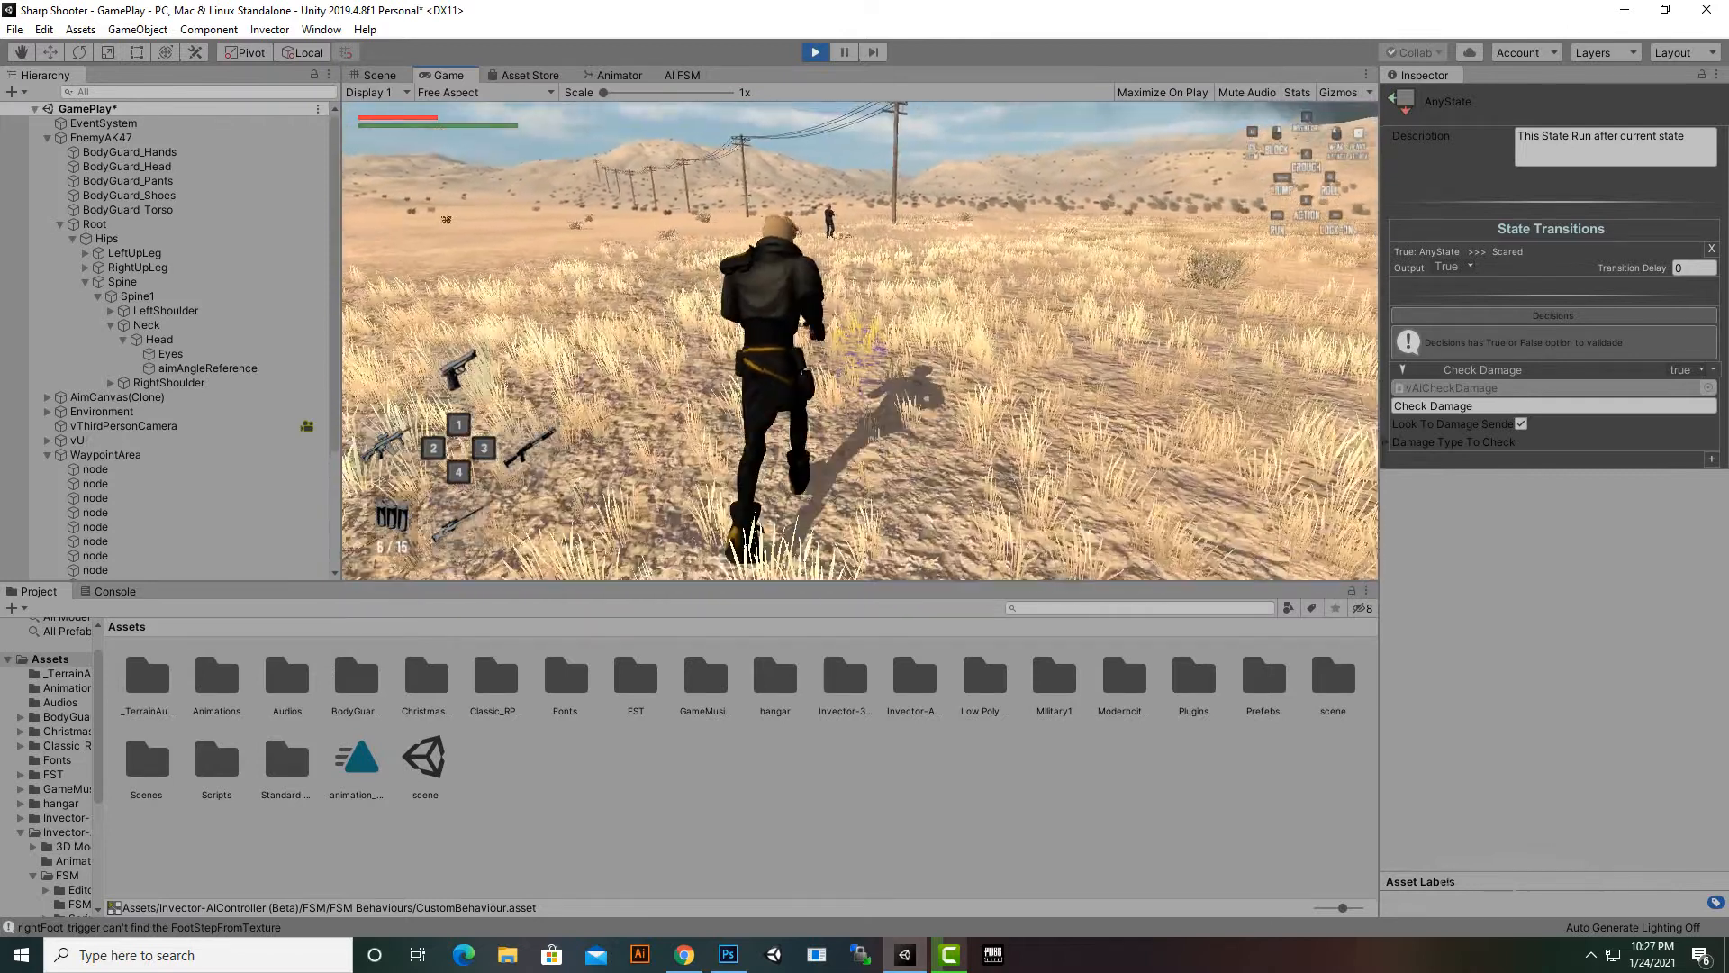
pyautogui.press('w')
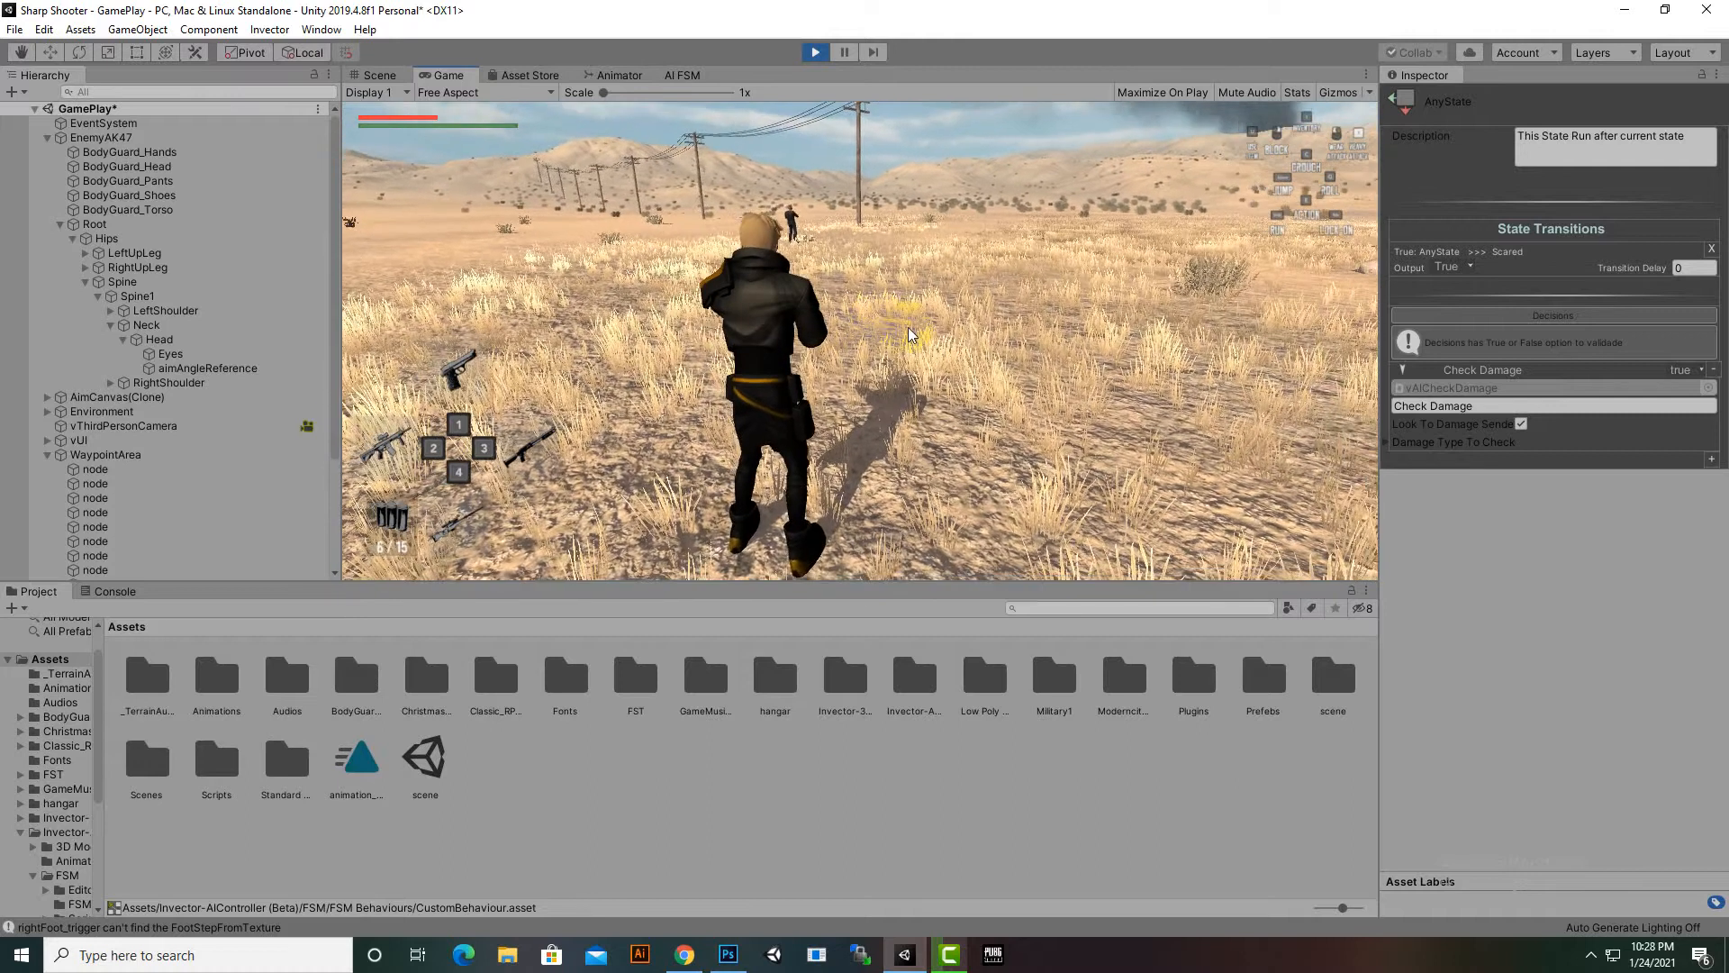
pyautogui.click(813, 54)
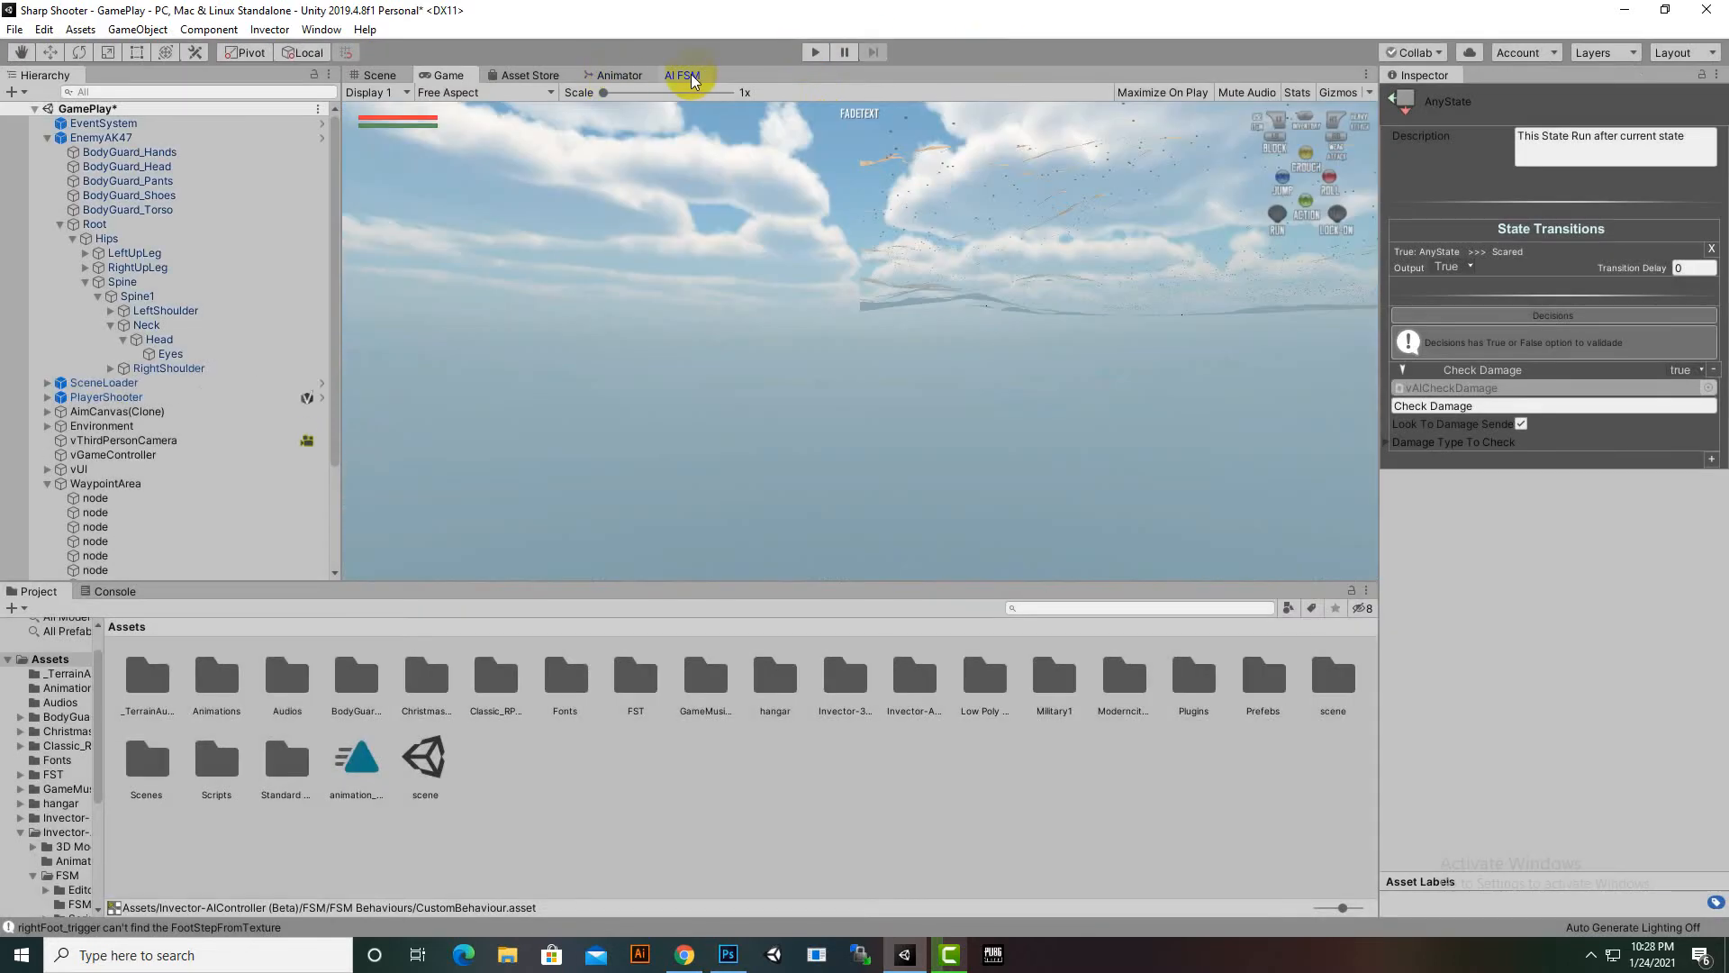
# Add a Look Around action to the CustomBehaviour FSM components and assign it to the idle state's actions
pyautogui.click(691, 75)
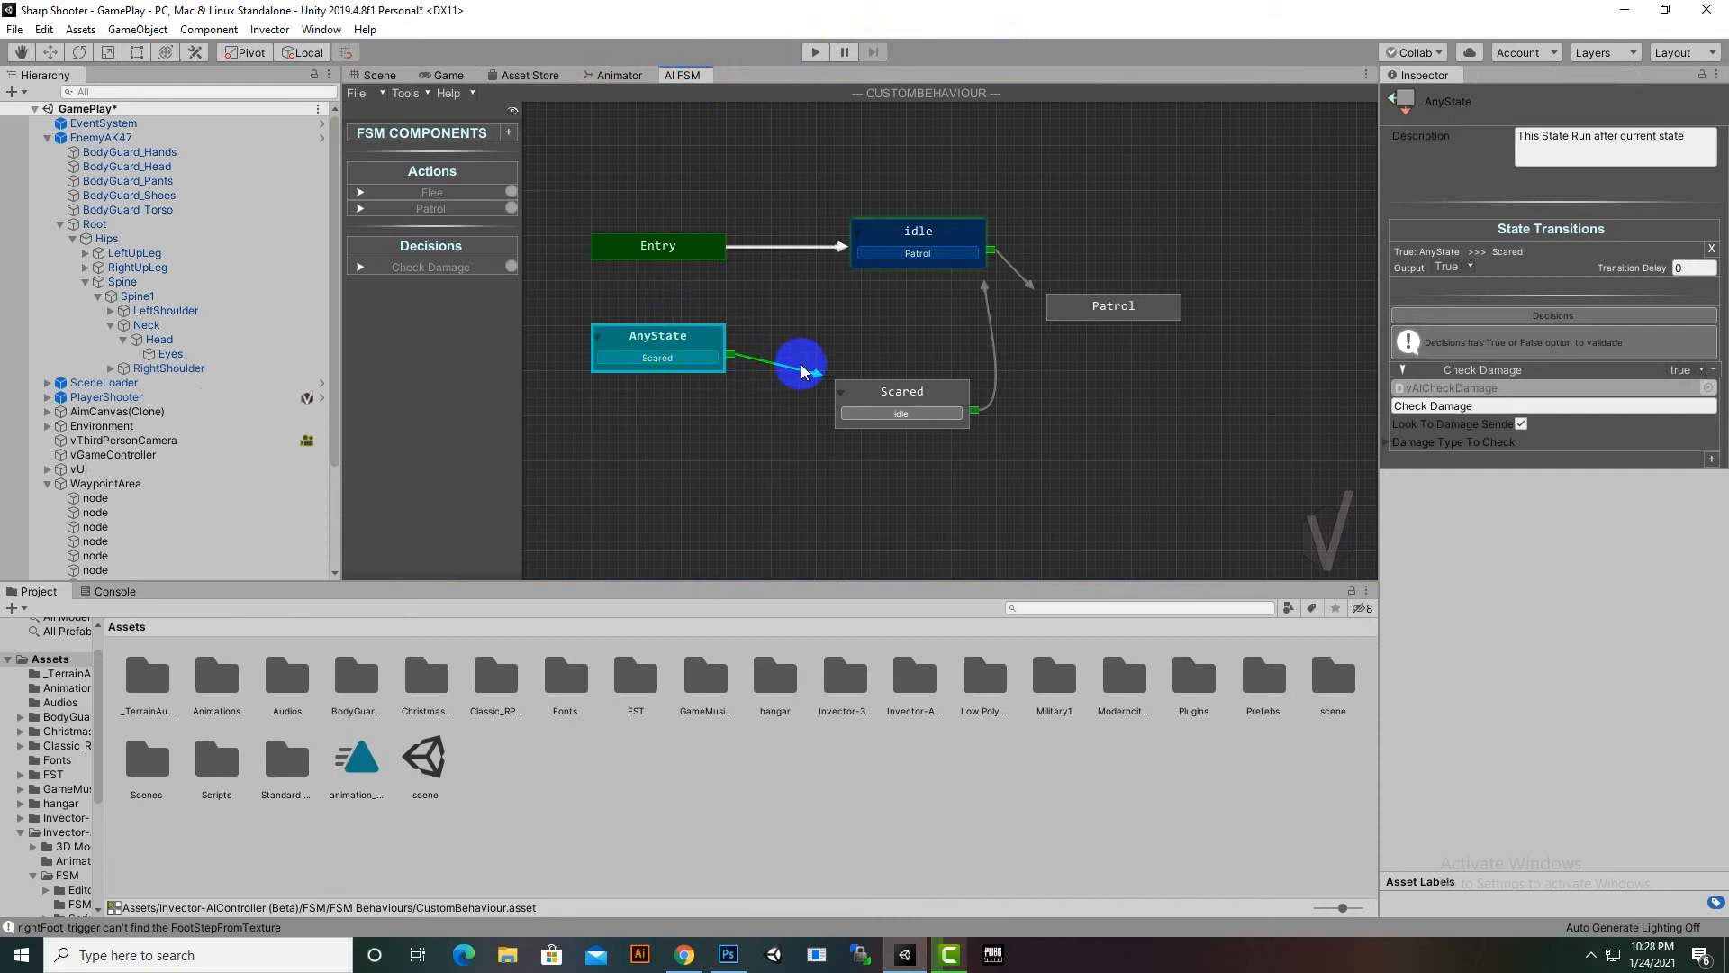
pyautogui.click(506, 134)
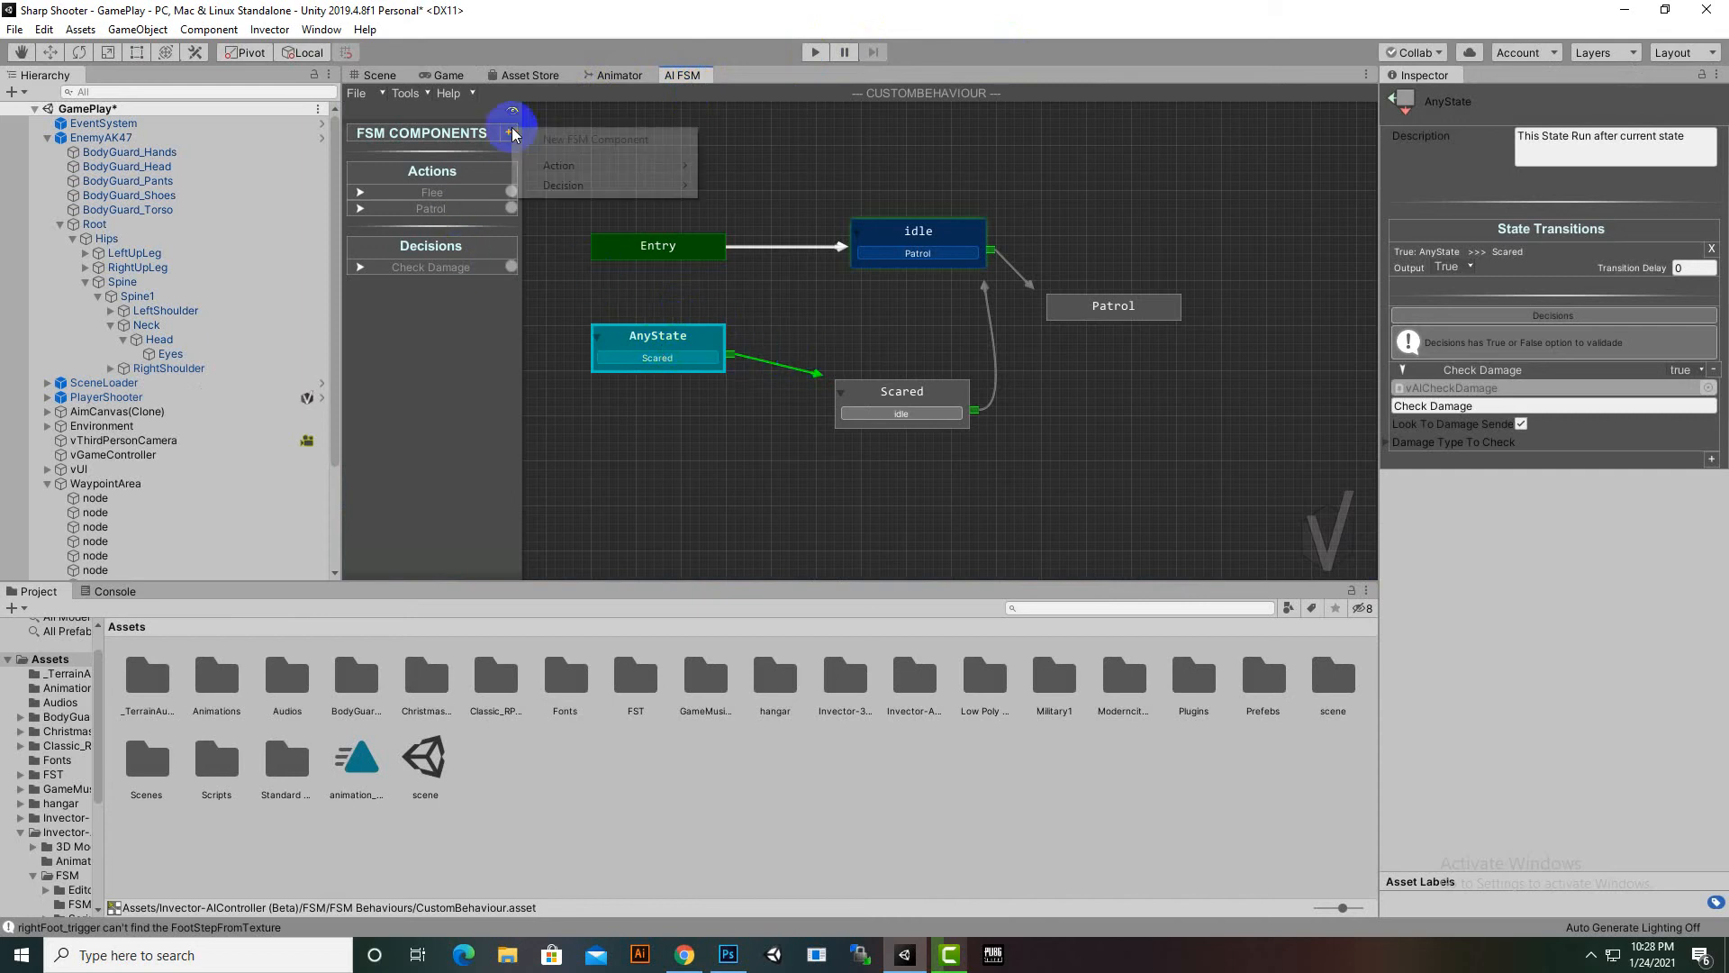
pyautogui.click(560, 187)
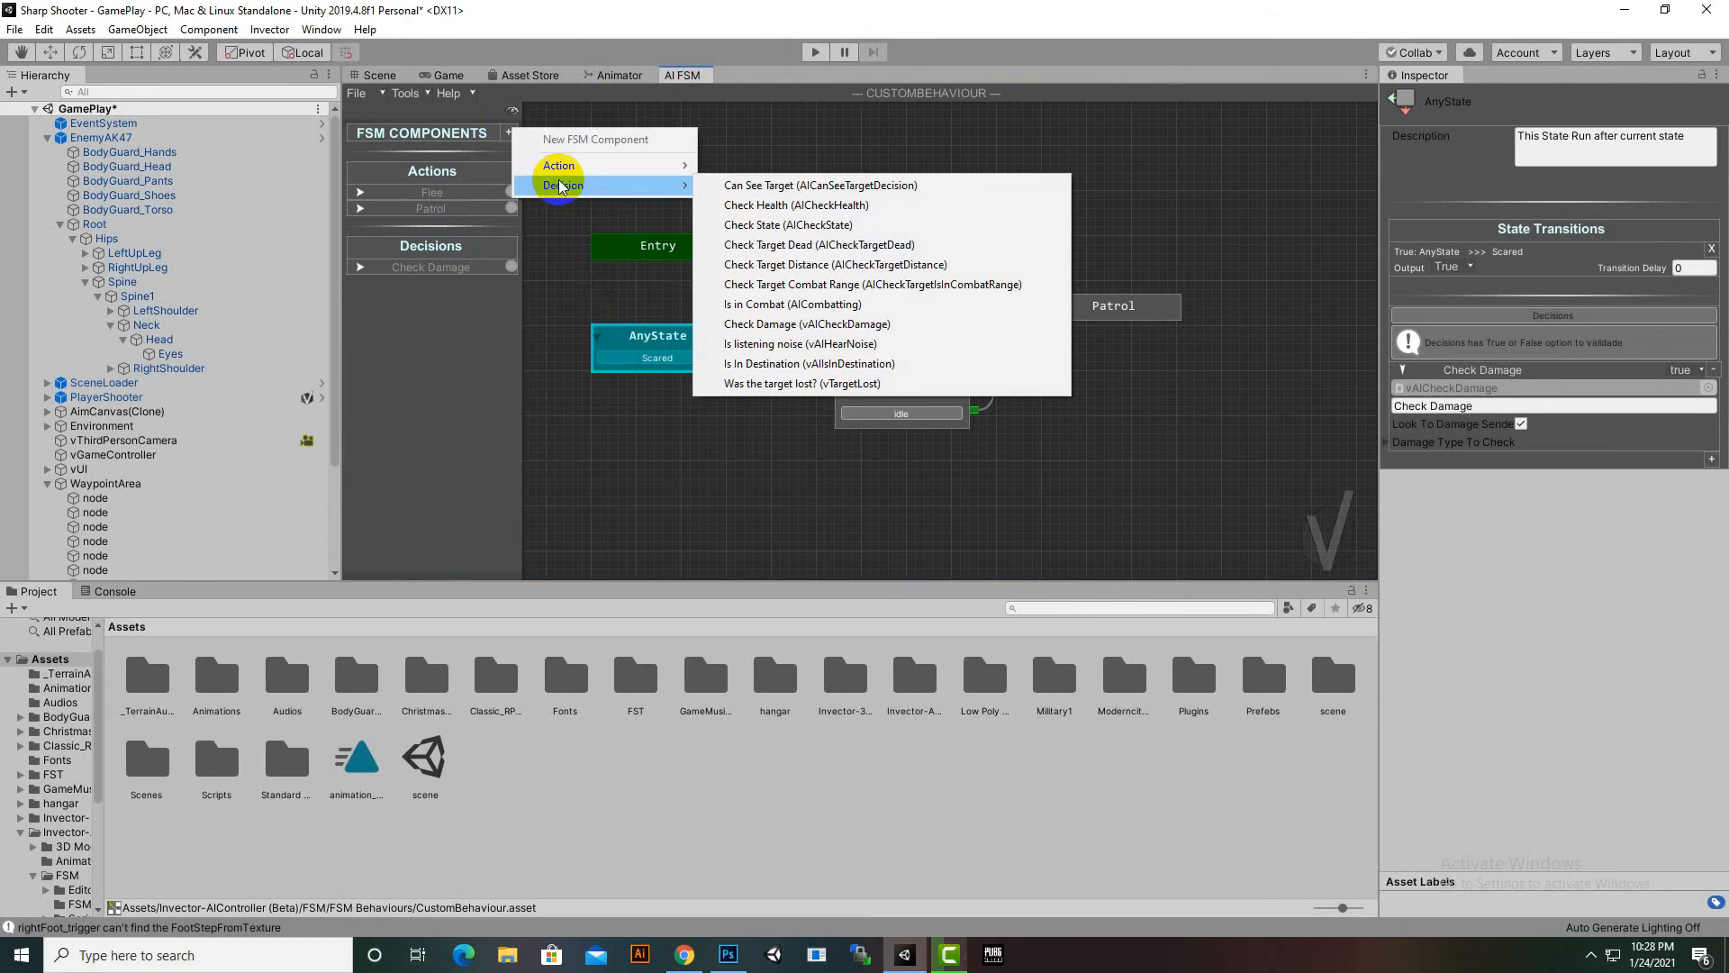
pyautogui.moveTo(565, 171)
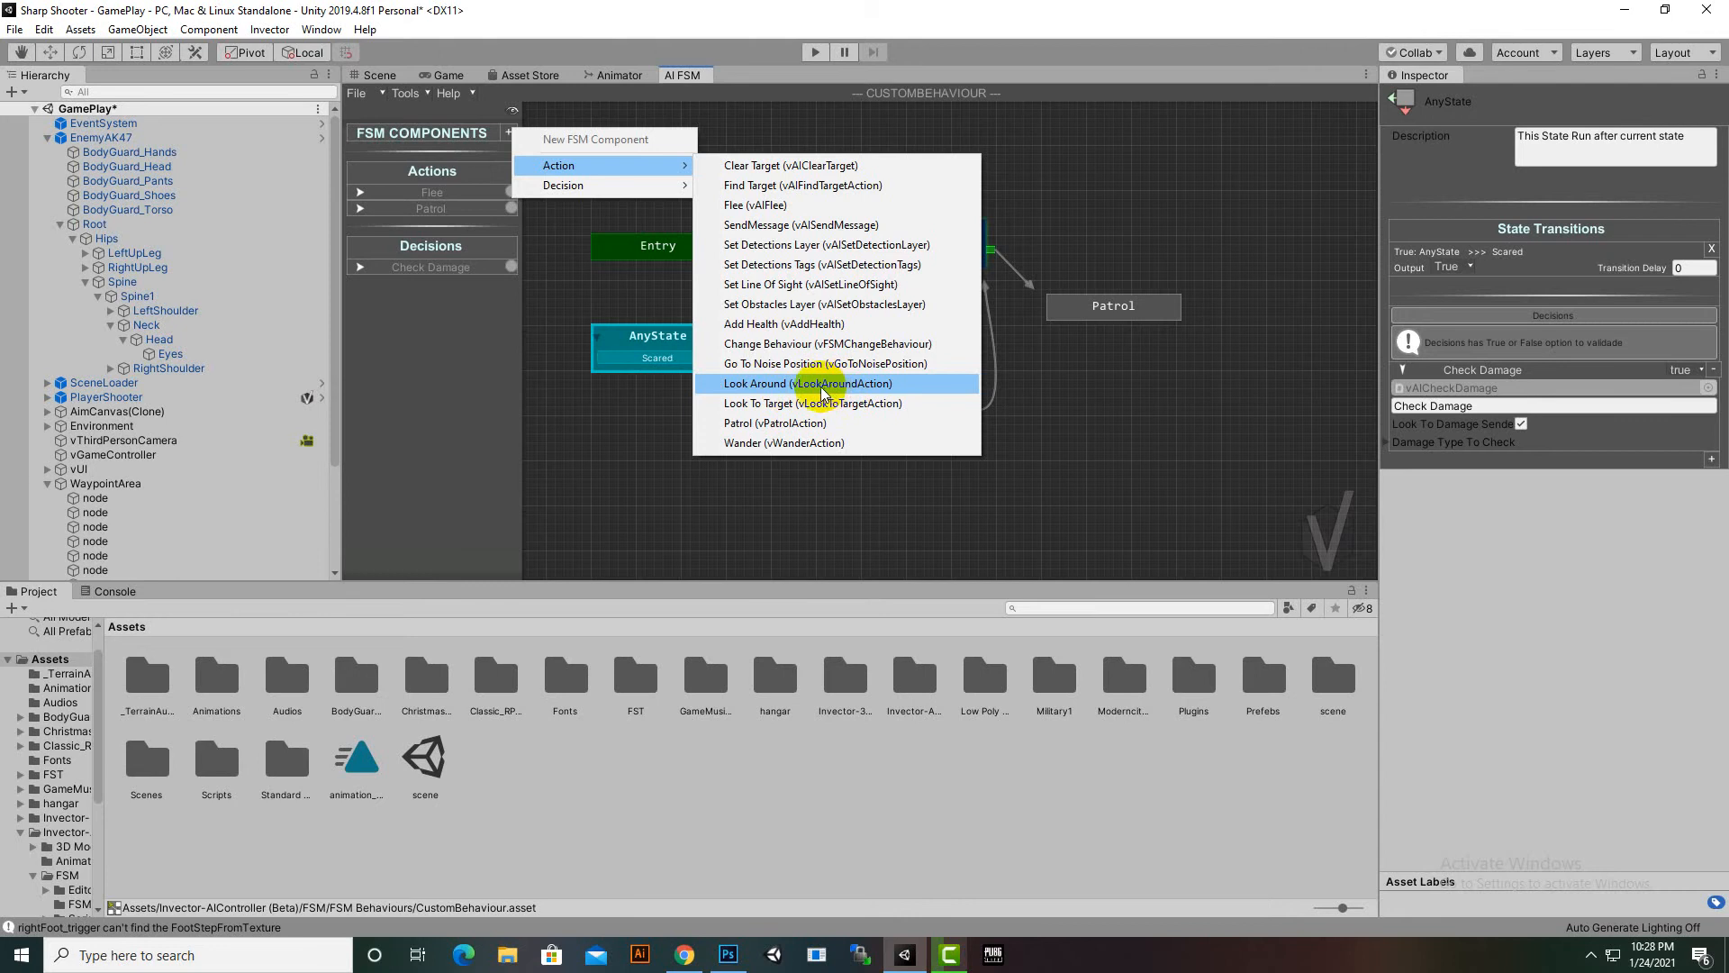
pyautogui.click(994, 75)
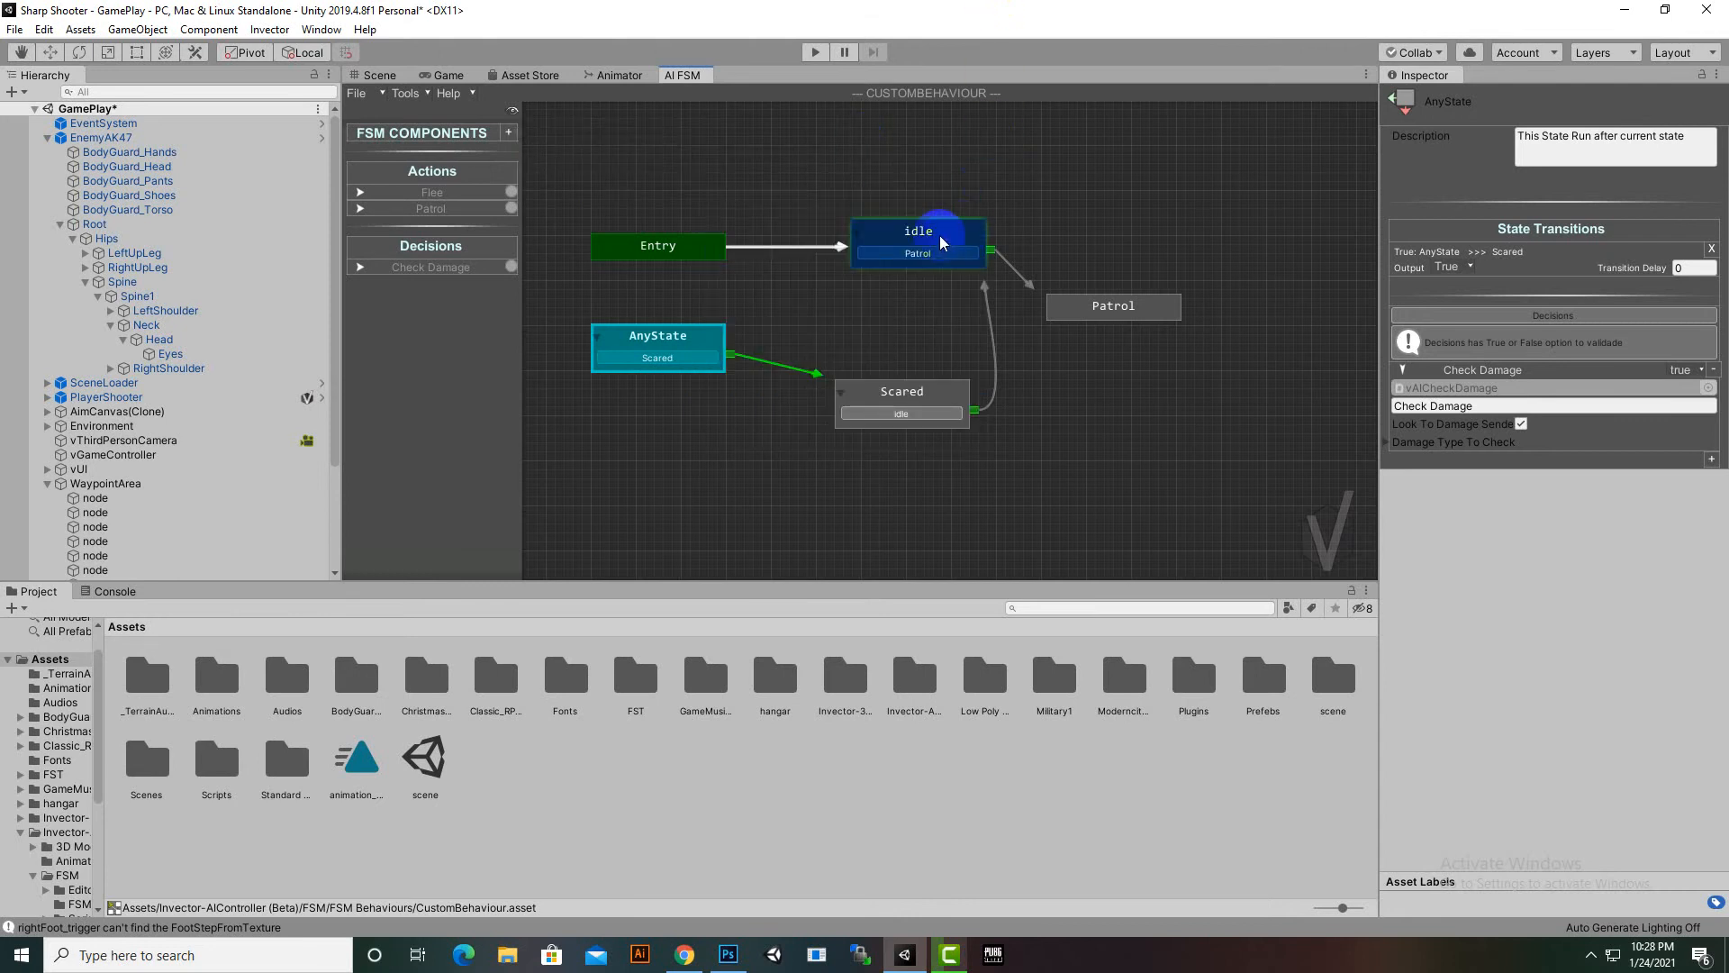
pyautogui.click(511, 134)
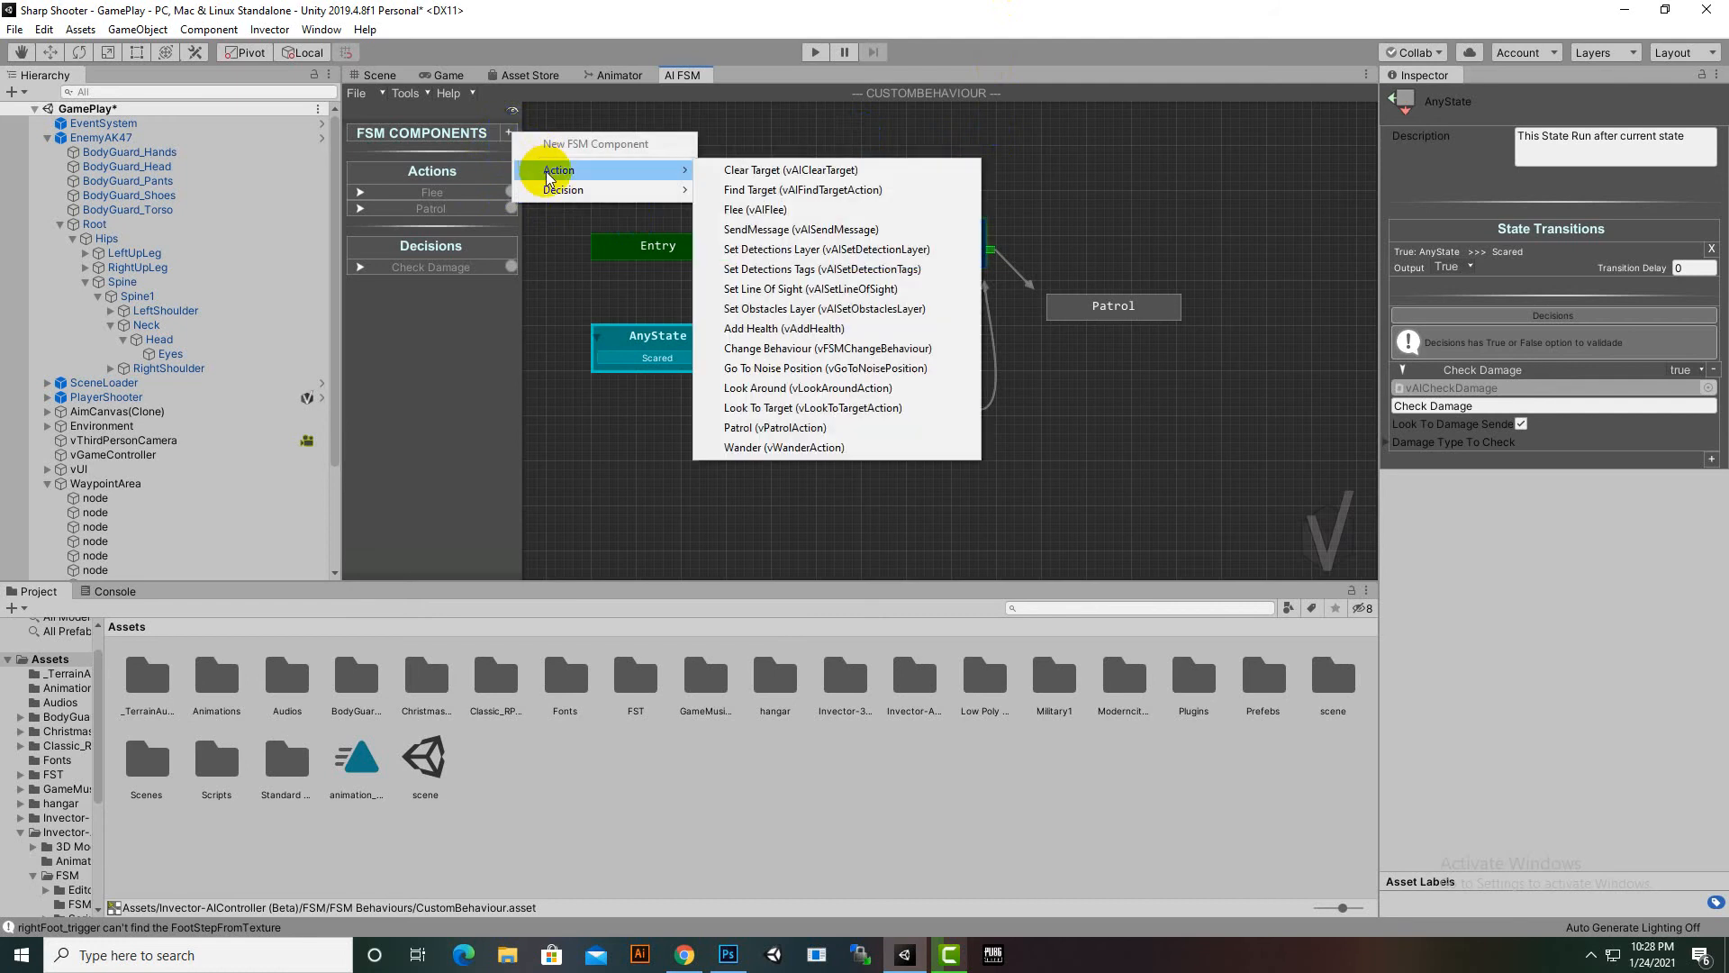
pyautogui.click(808, 389)
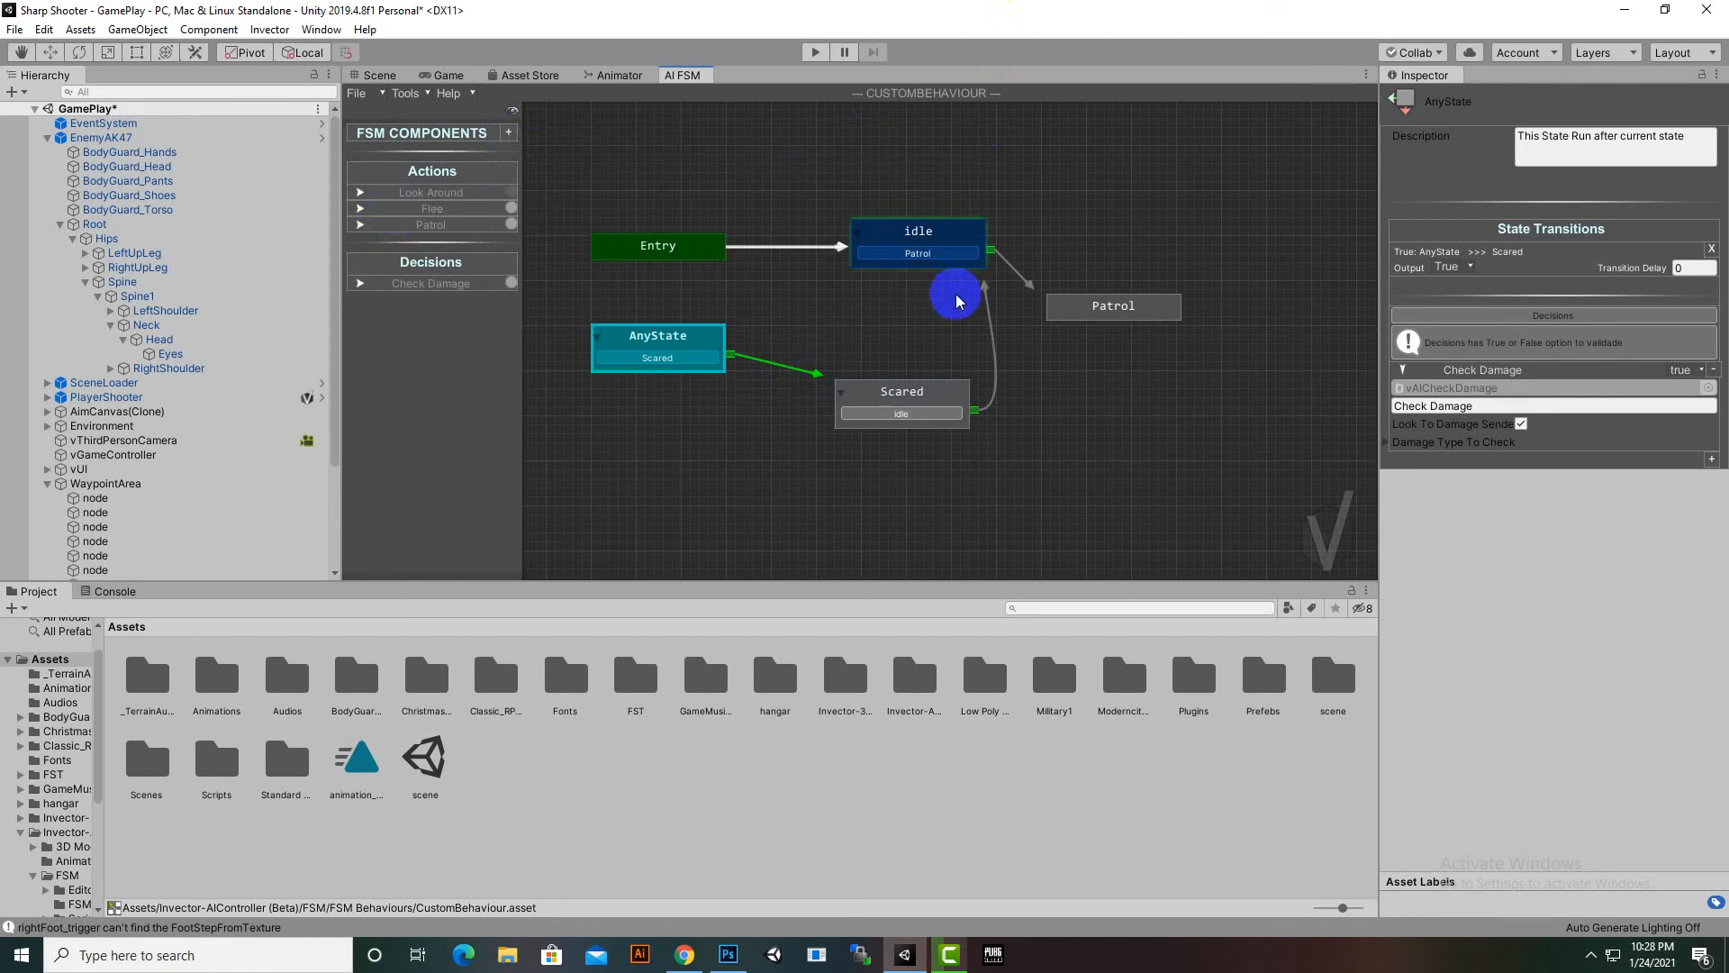
pyautogui.click(975, 265)
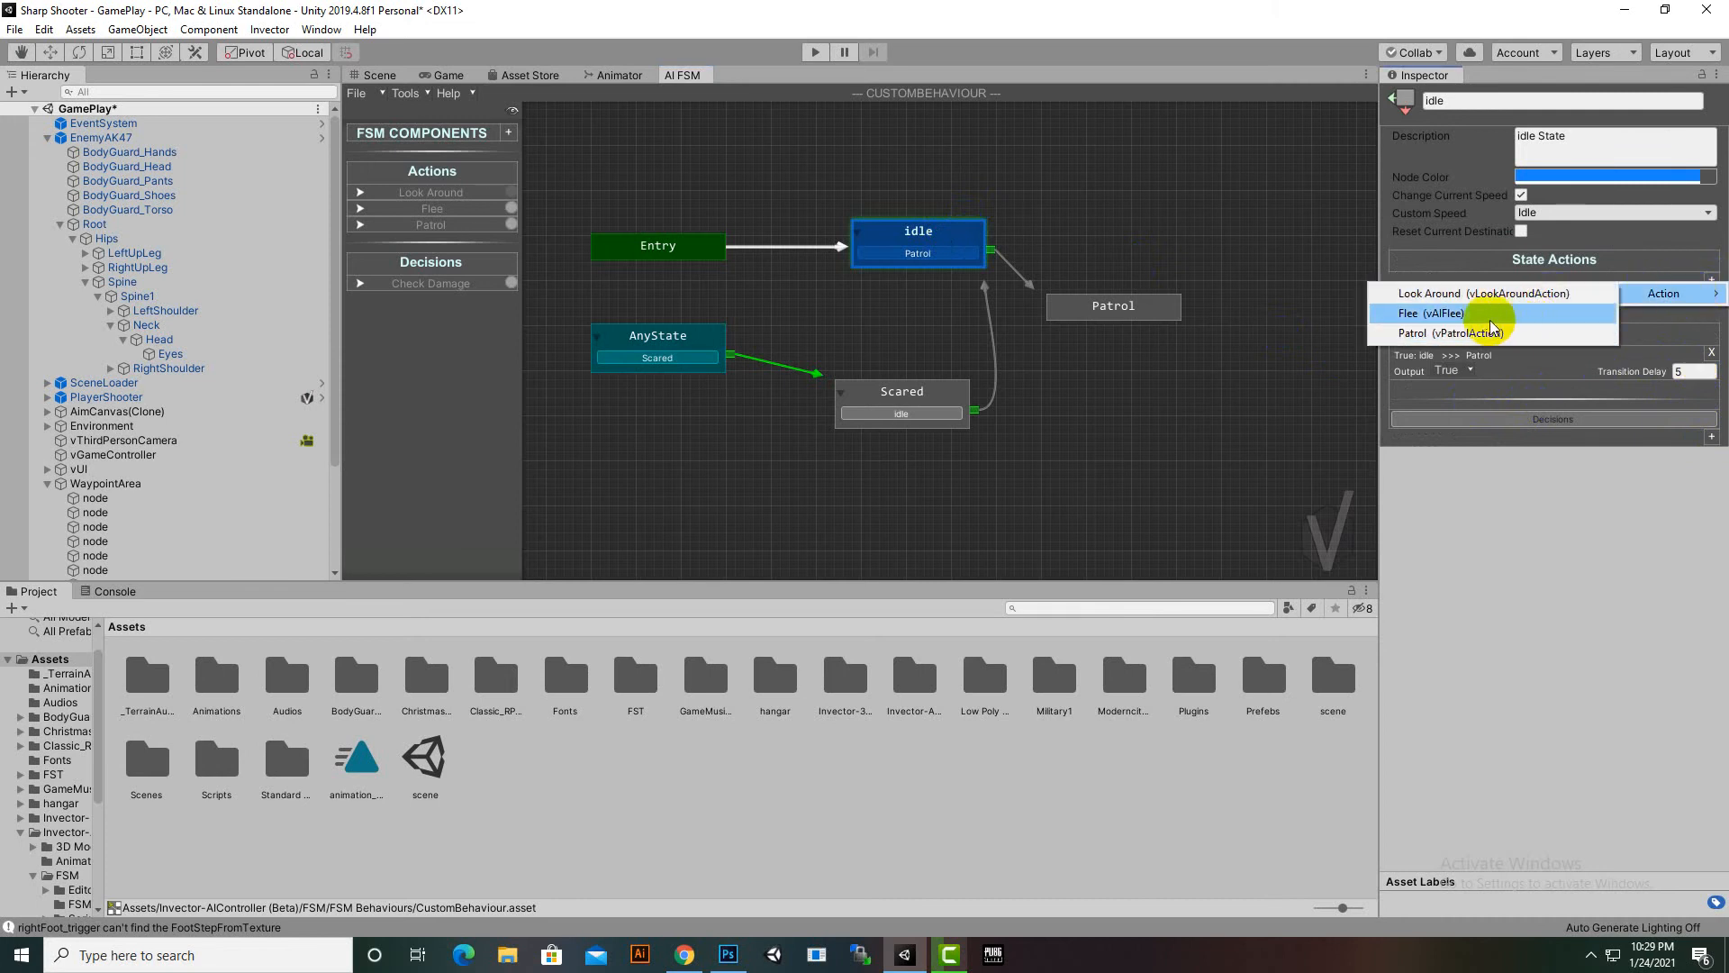
pyautogui.click(1460, 294)
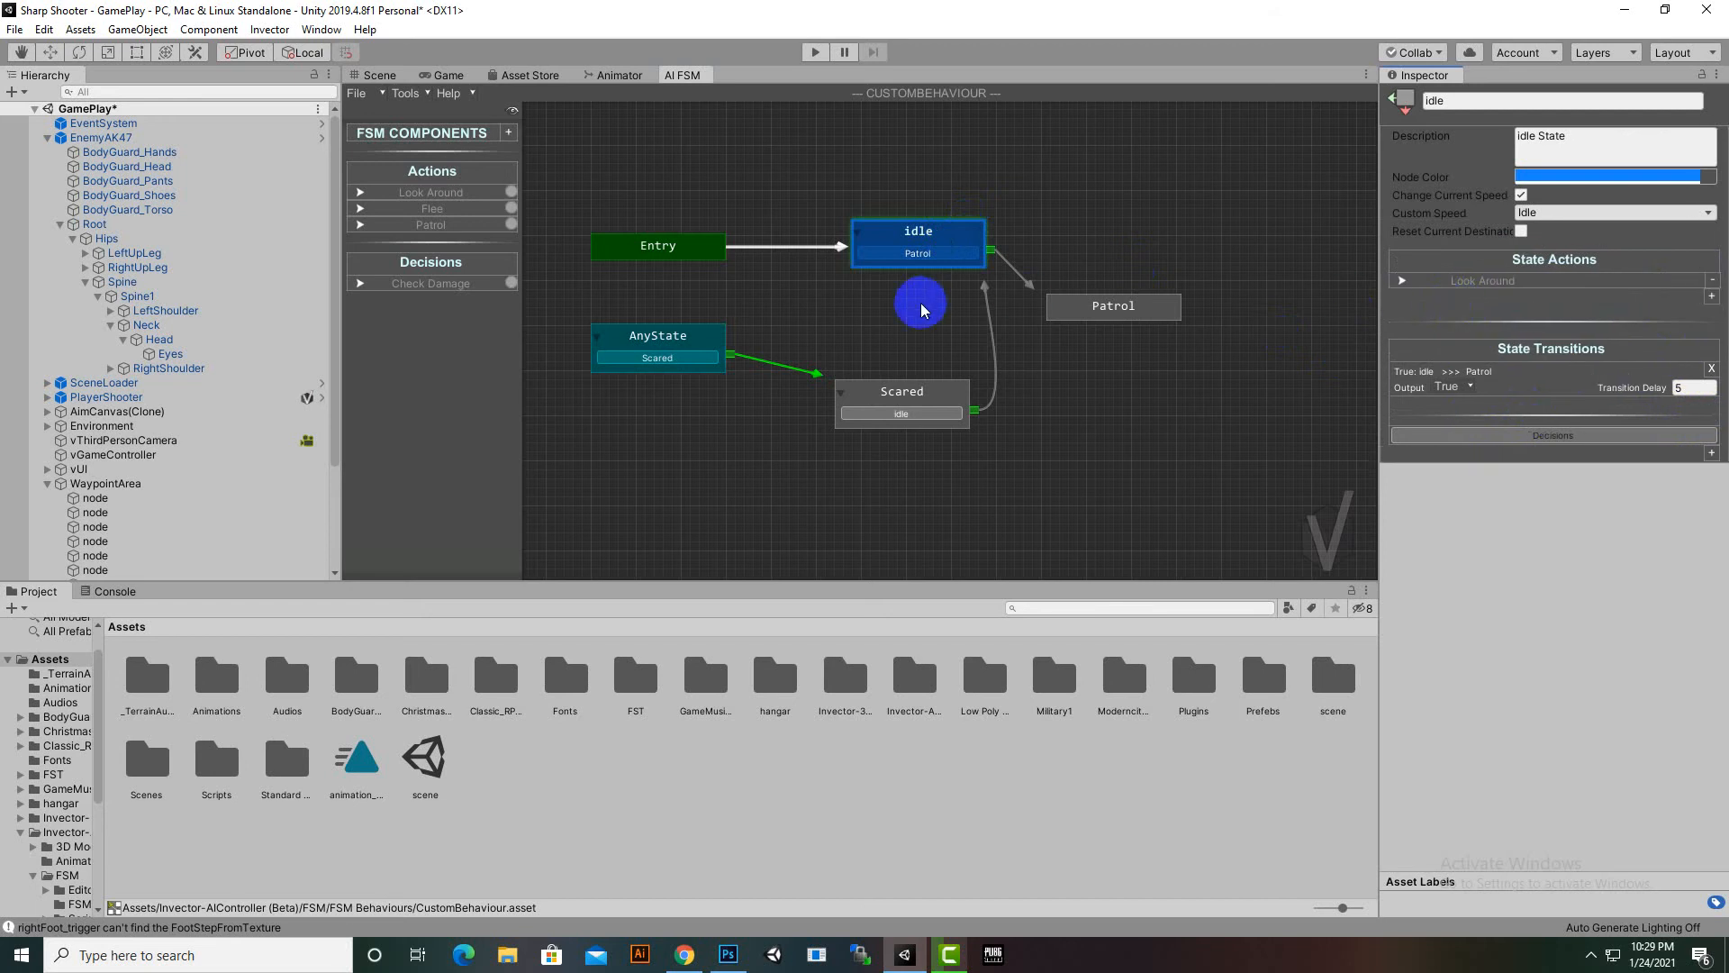
# Play-test the scene and run the player across the yard up to the enemy
pyautogui.click(816, 52)
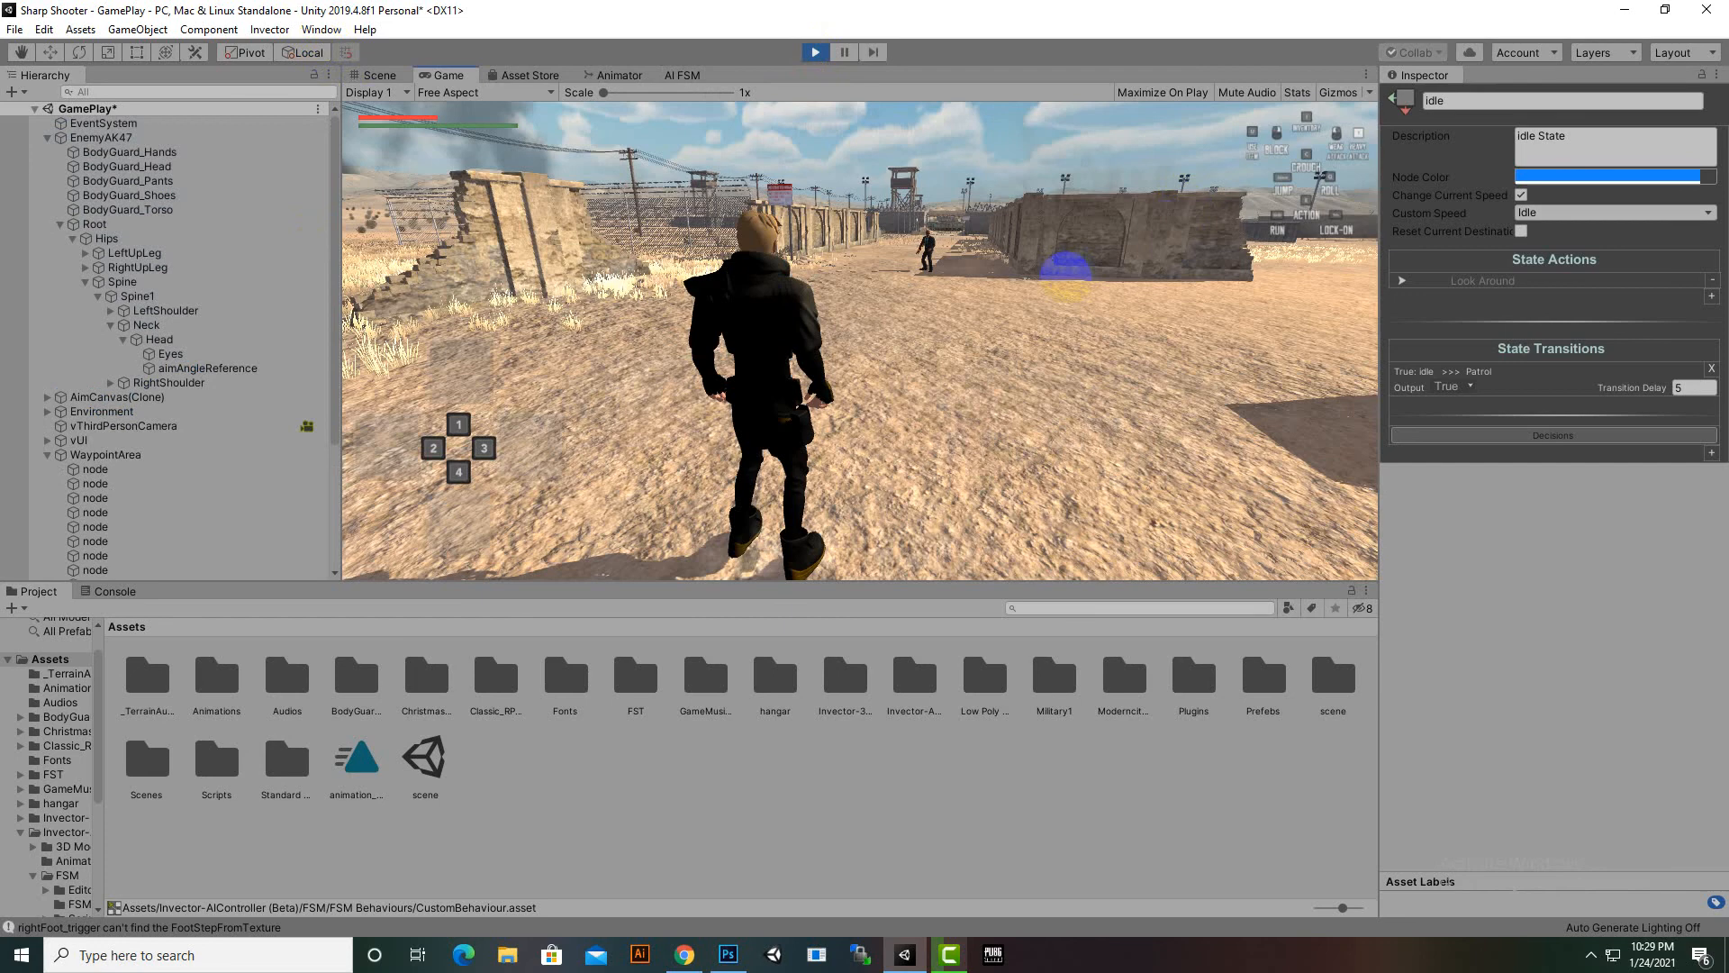
pyautogui.press('w')
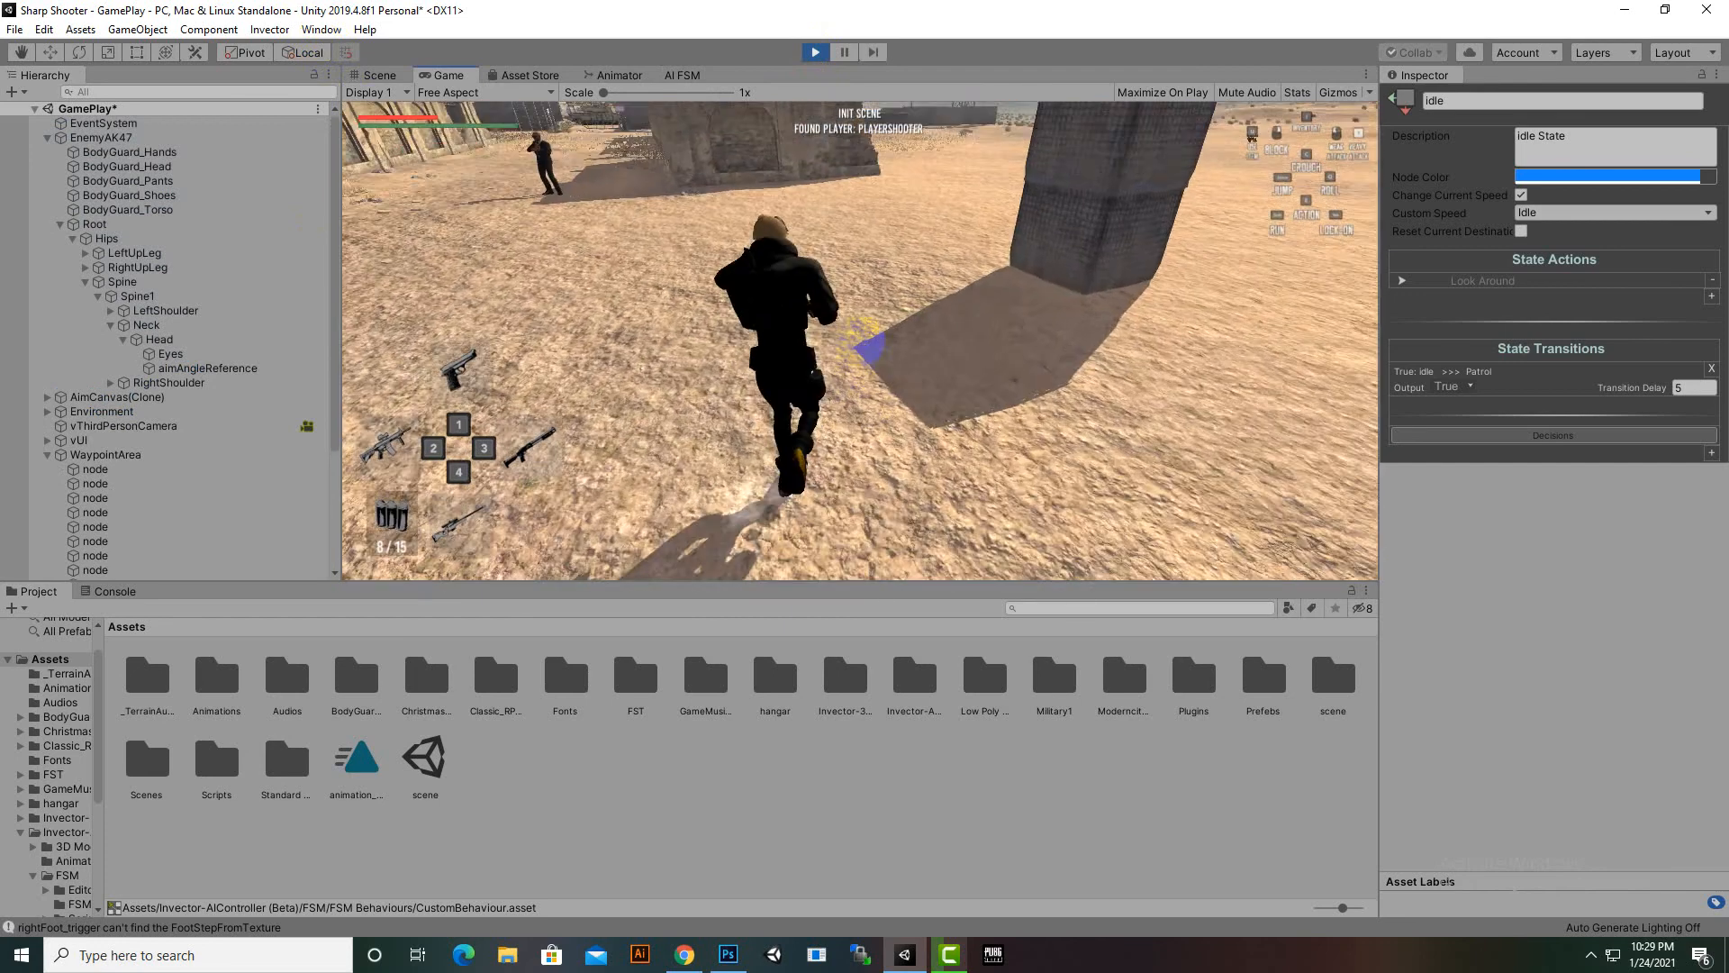
pyautogui.press('w')
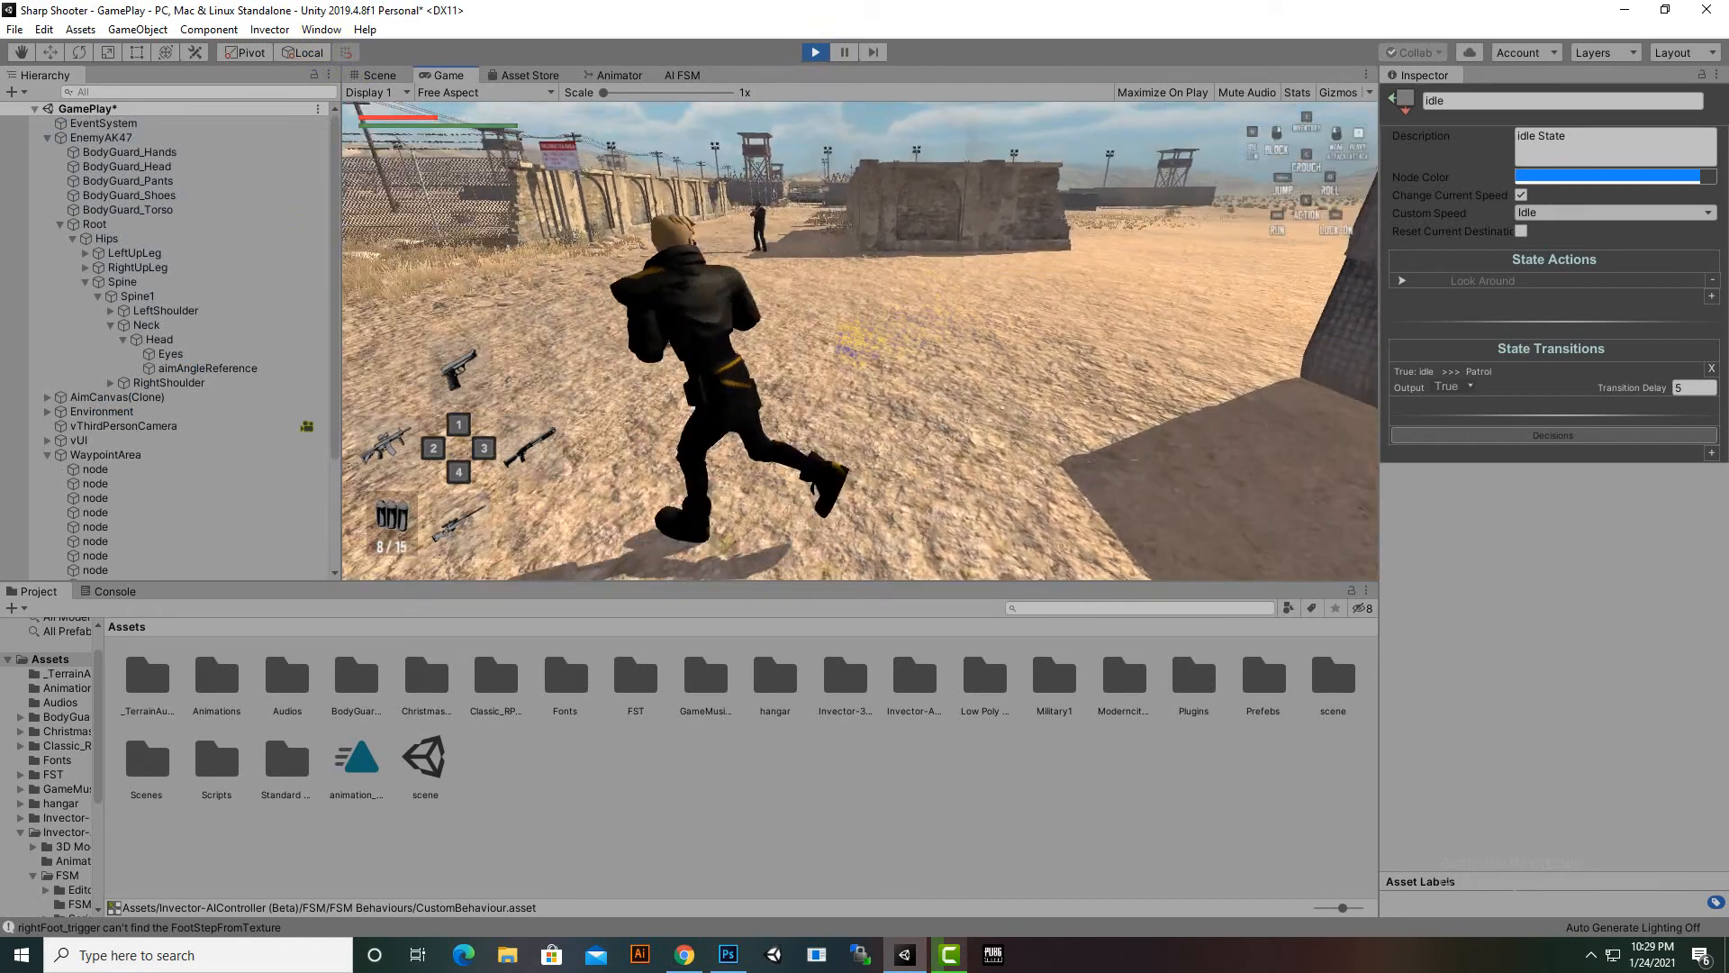
pyautogui.press('w')
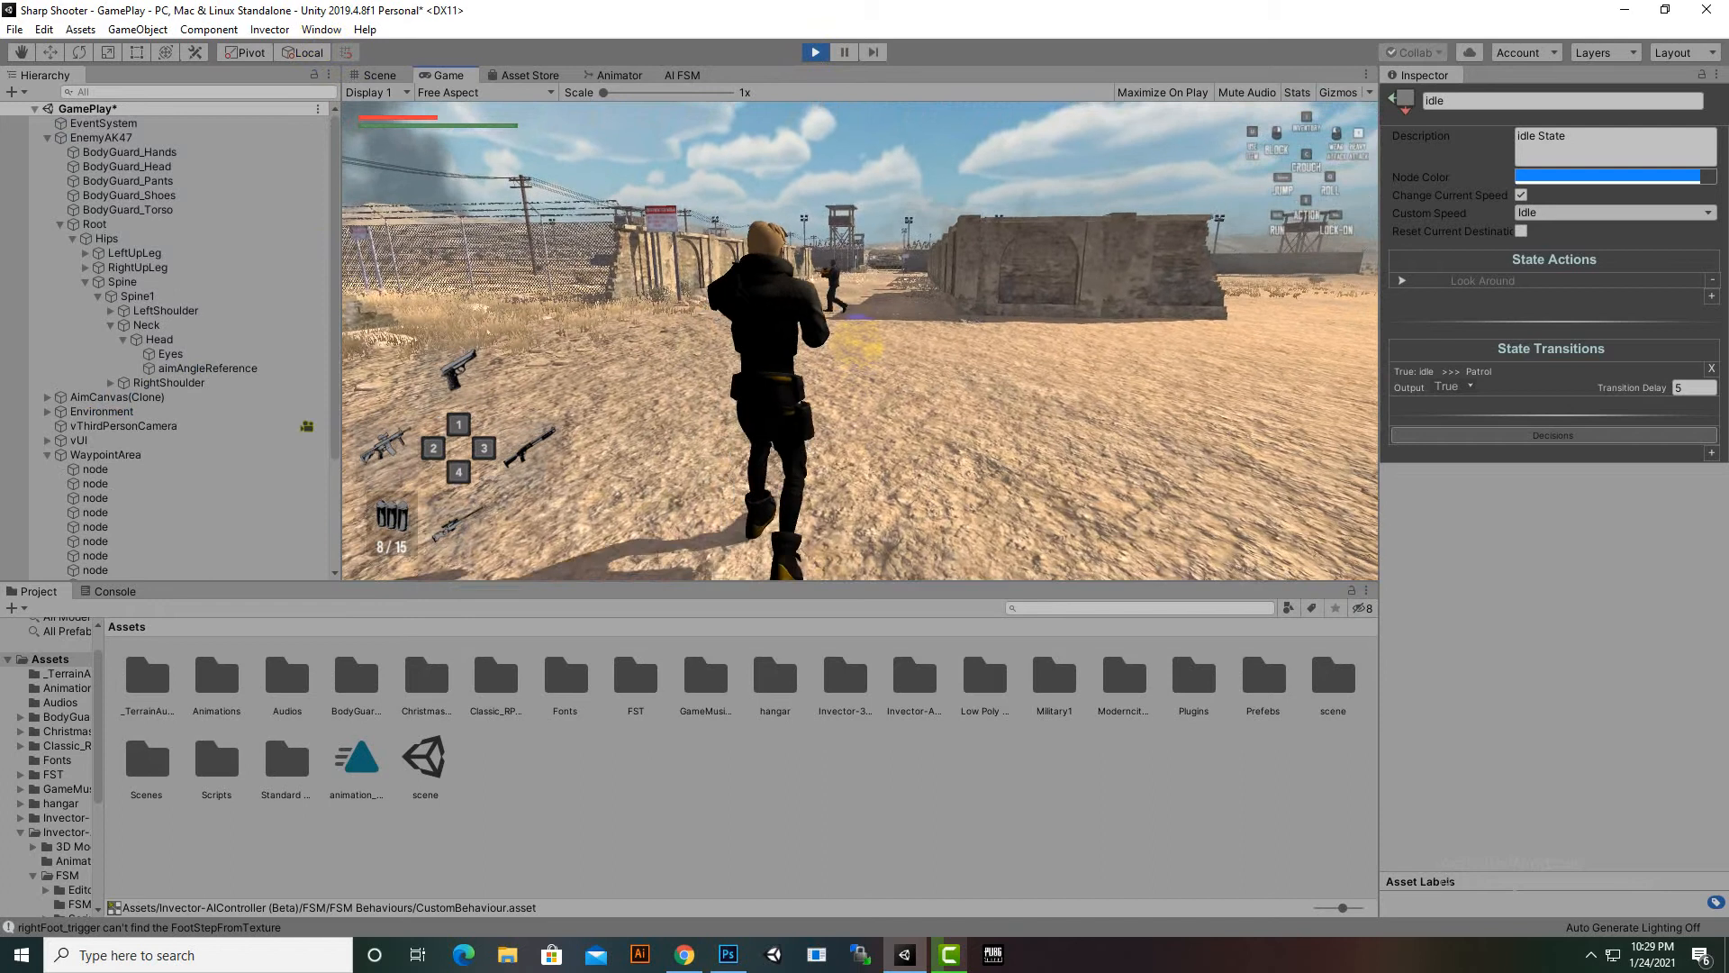
pyautogui.press('w')
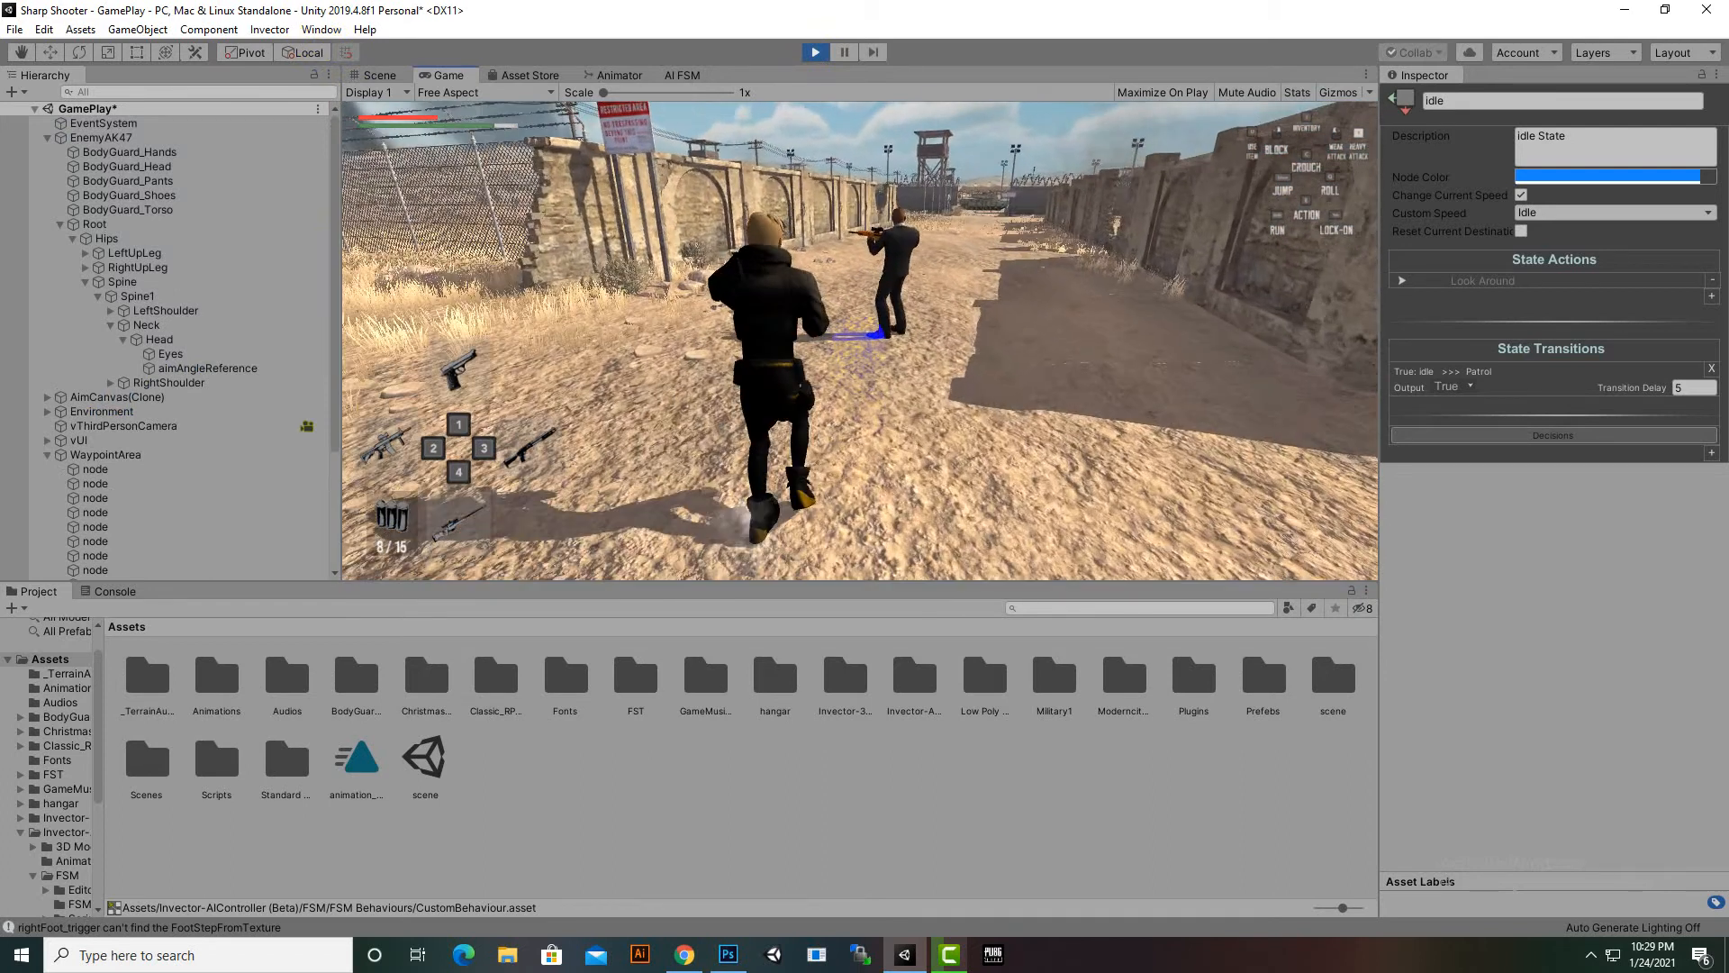
pyautogui.press('w')
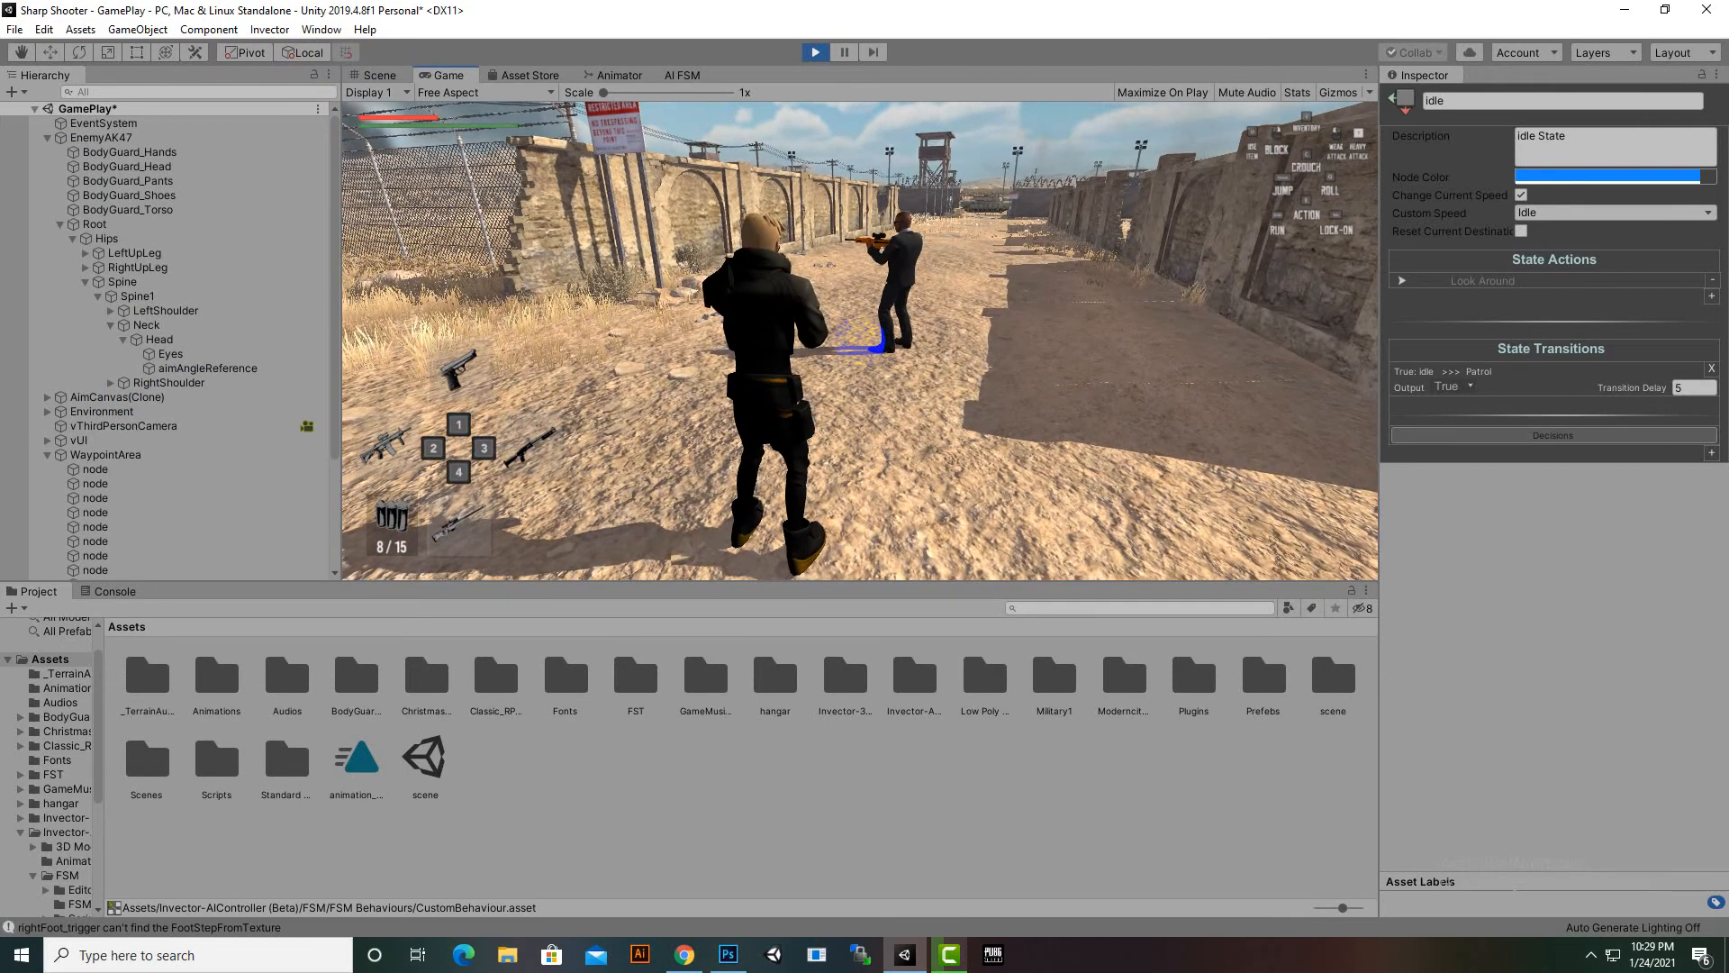
# Move the player around the enemy to check its look-around behaviour at close range, and stop the test
pyautogui.press('s')
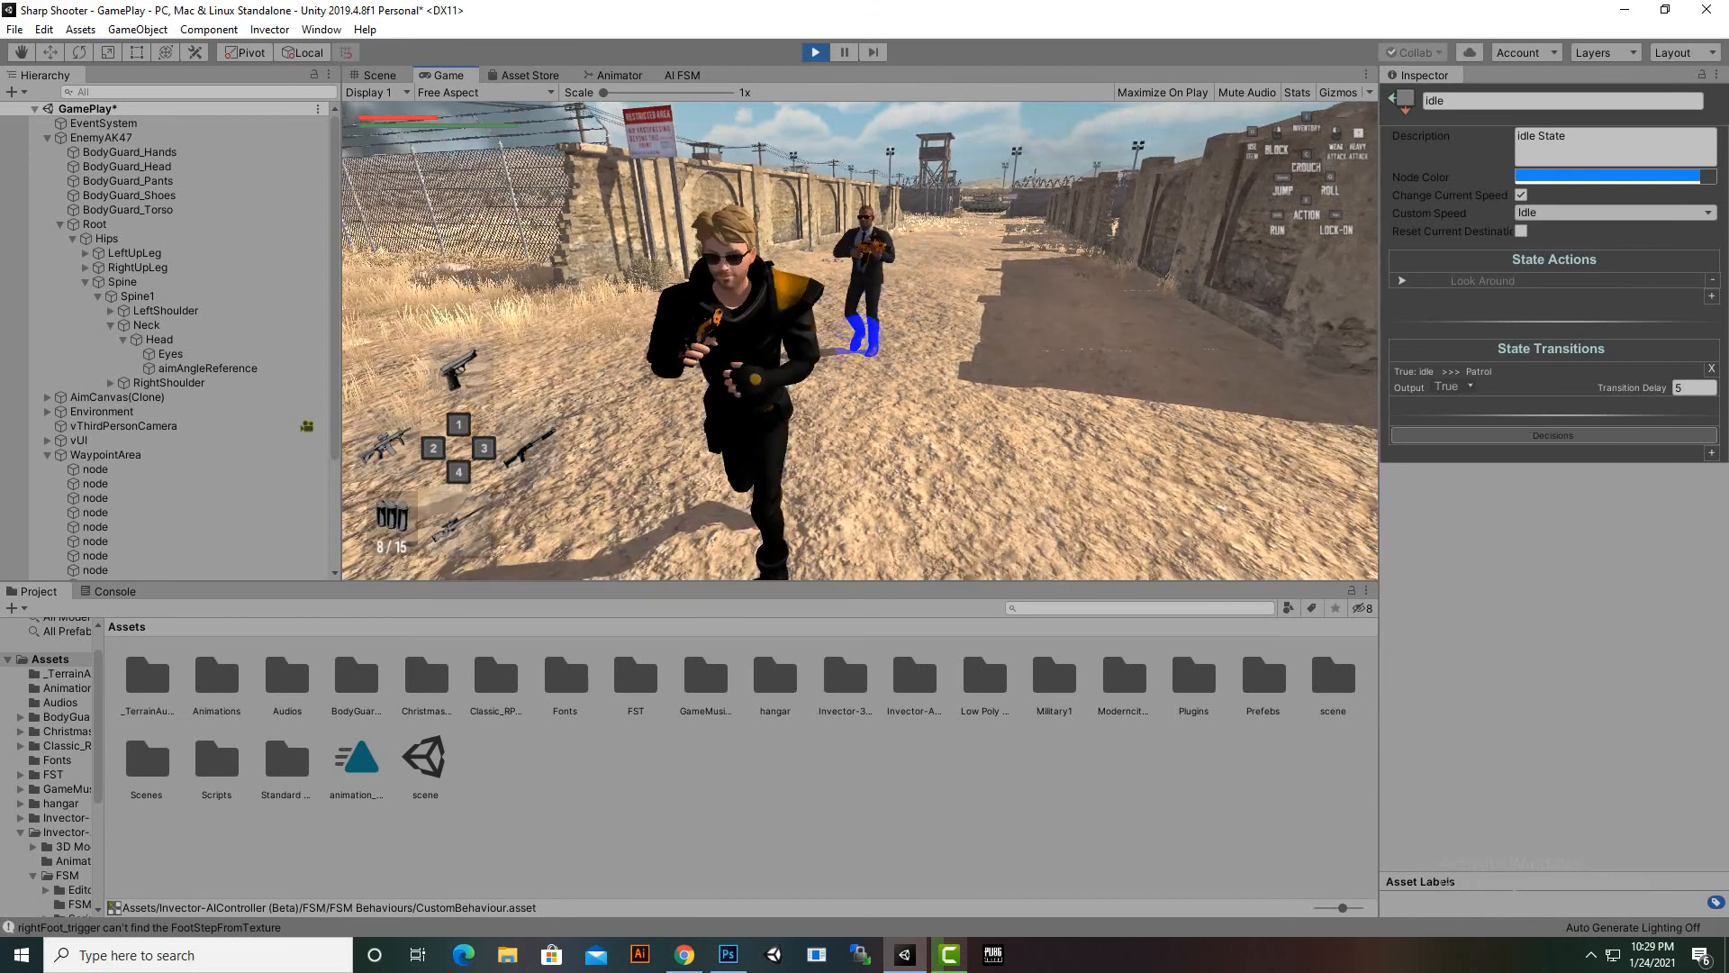
pyautogui.press('w')
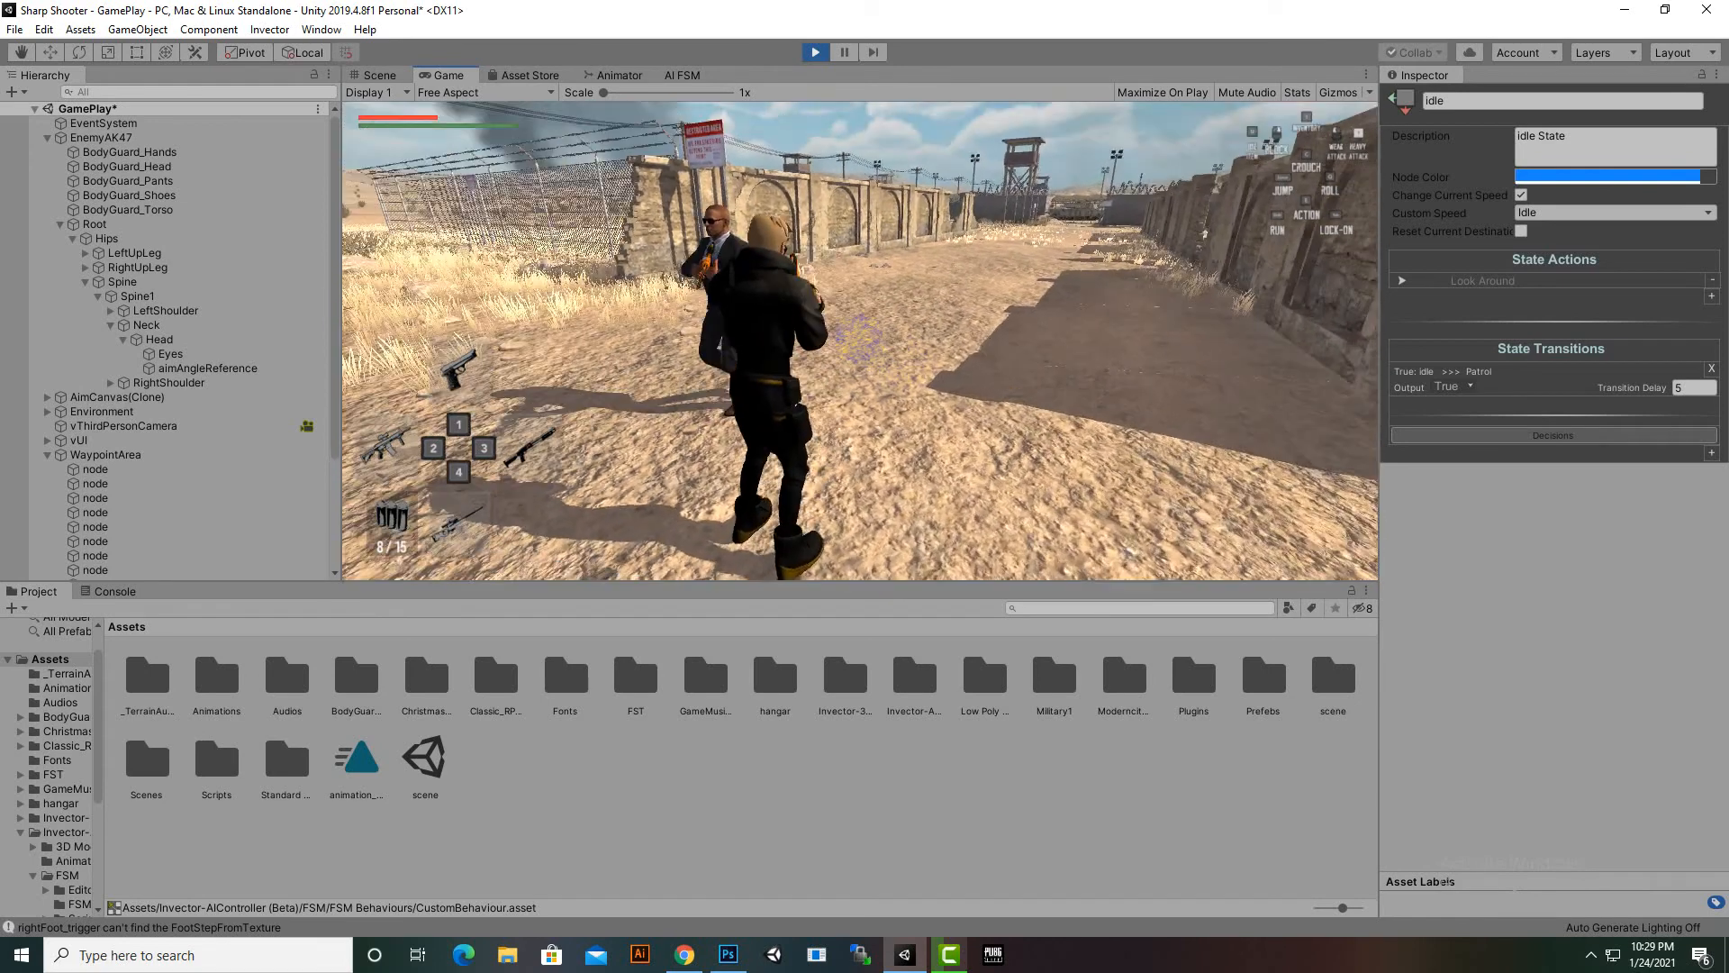
pyautogui.press('Escape')
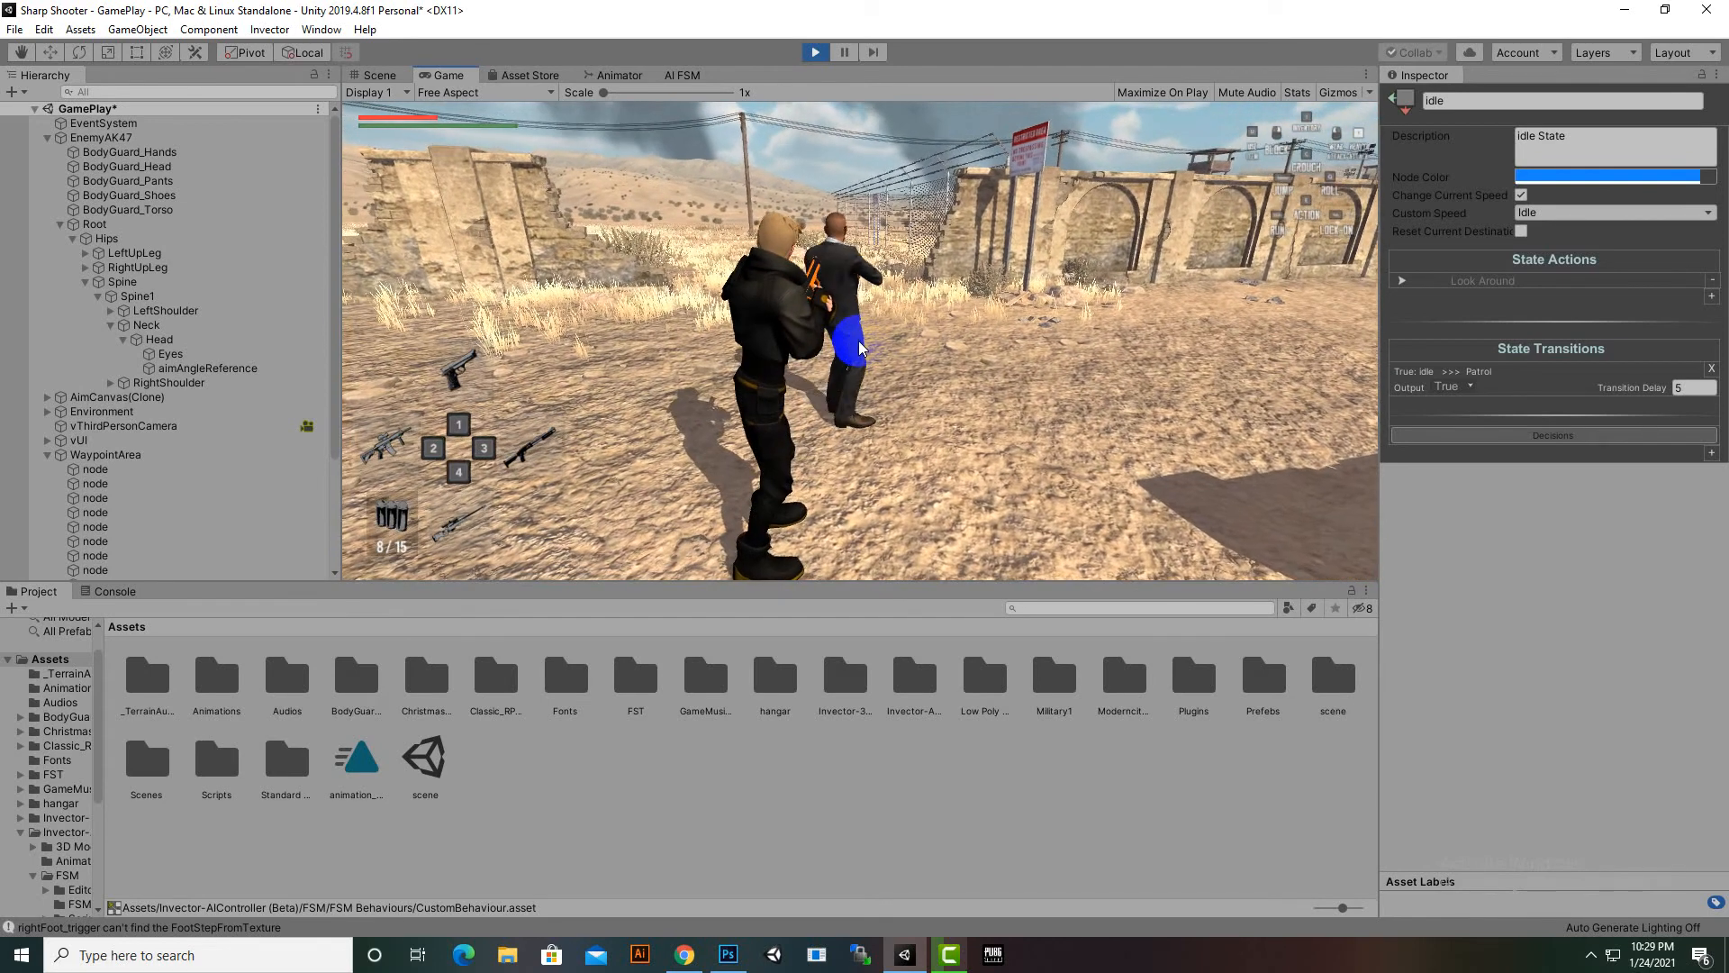
pyautogui.click(815, 51)
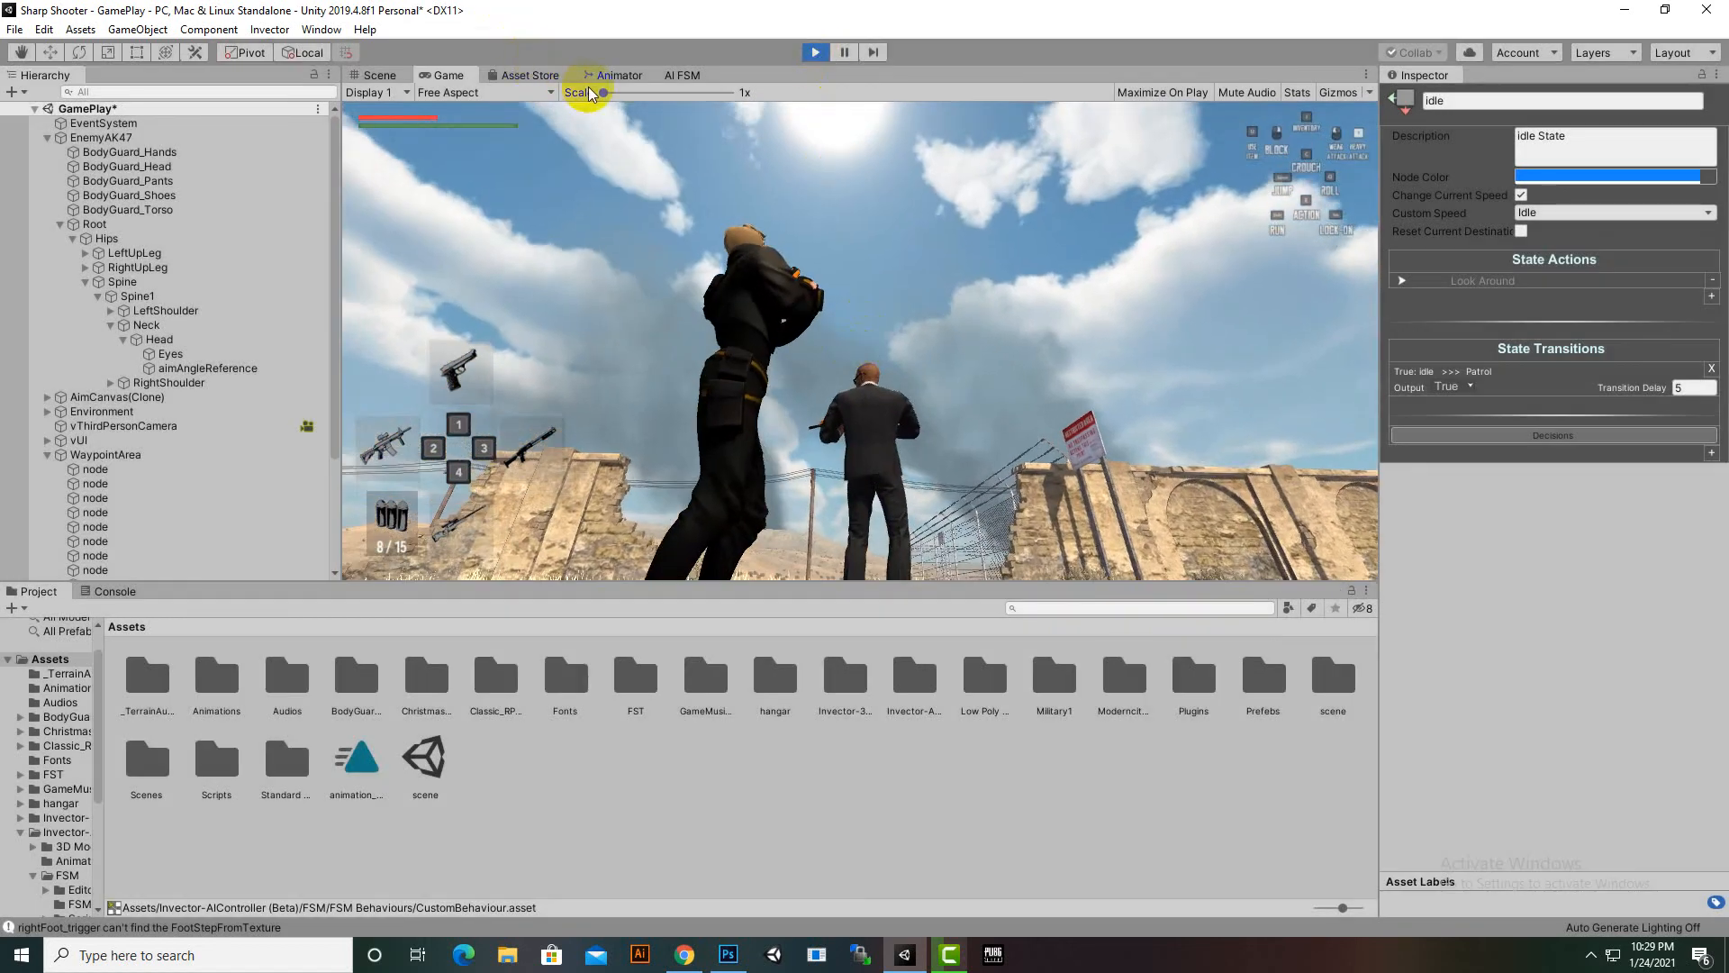
# Review the CustomBehaviour state graph and examine the enemy and its surroundings in the Scene view from above and at ground level
pyautogui.click(670, 77)
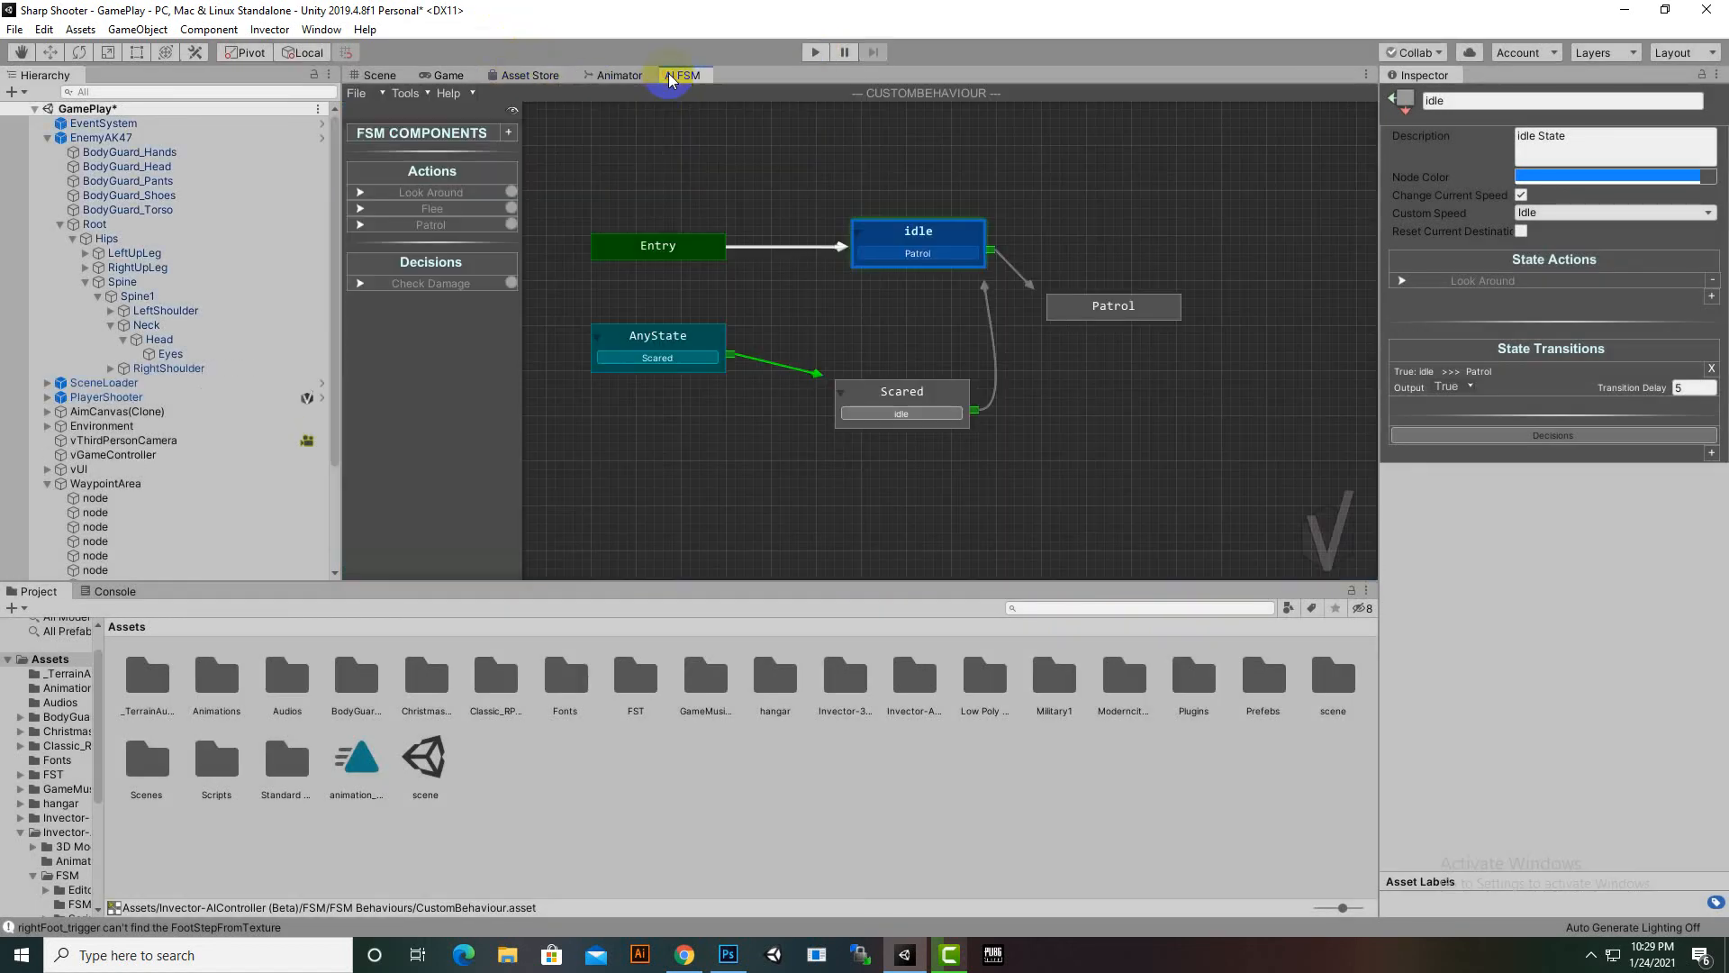
pyautogui.moveTo(691, 156); pyautogui.dragTo(731, 180, button='middle')
pyautogui.click(379, 75)
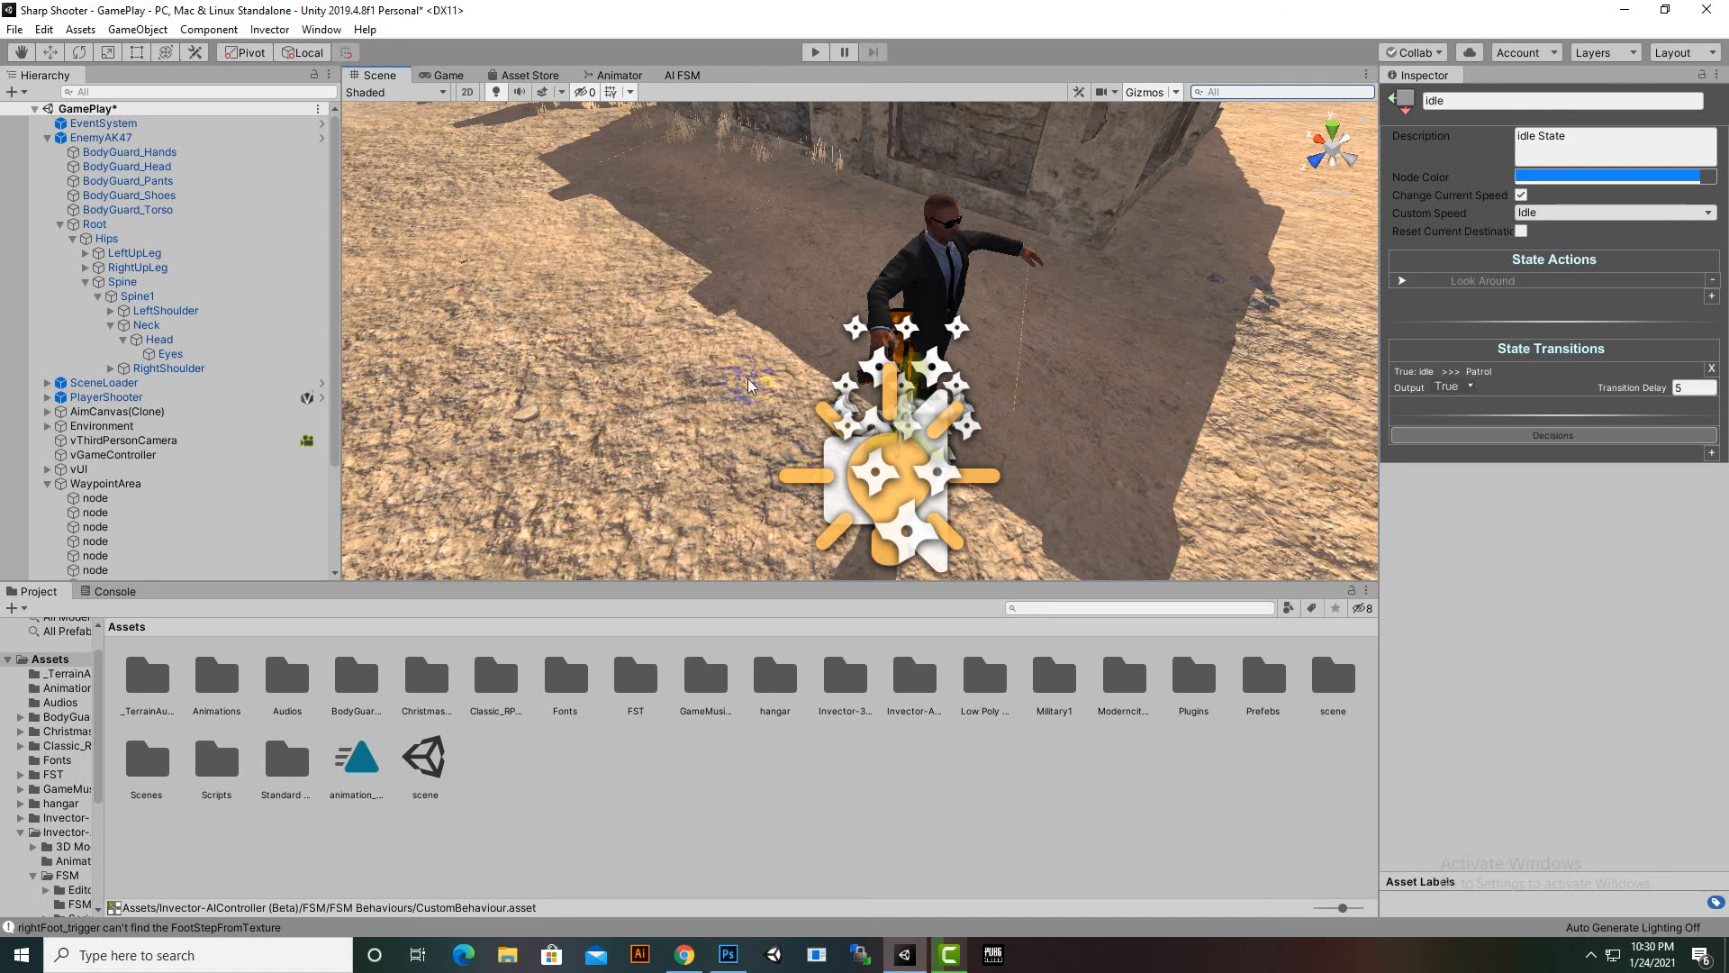
pyautogui.scroll(-6, 753, 377)
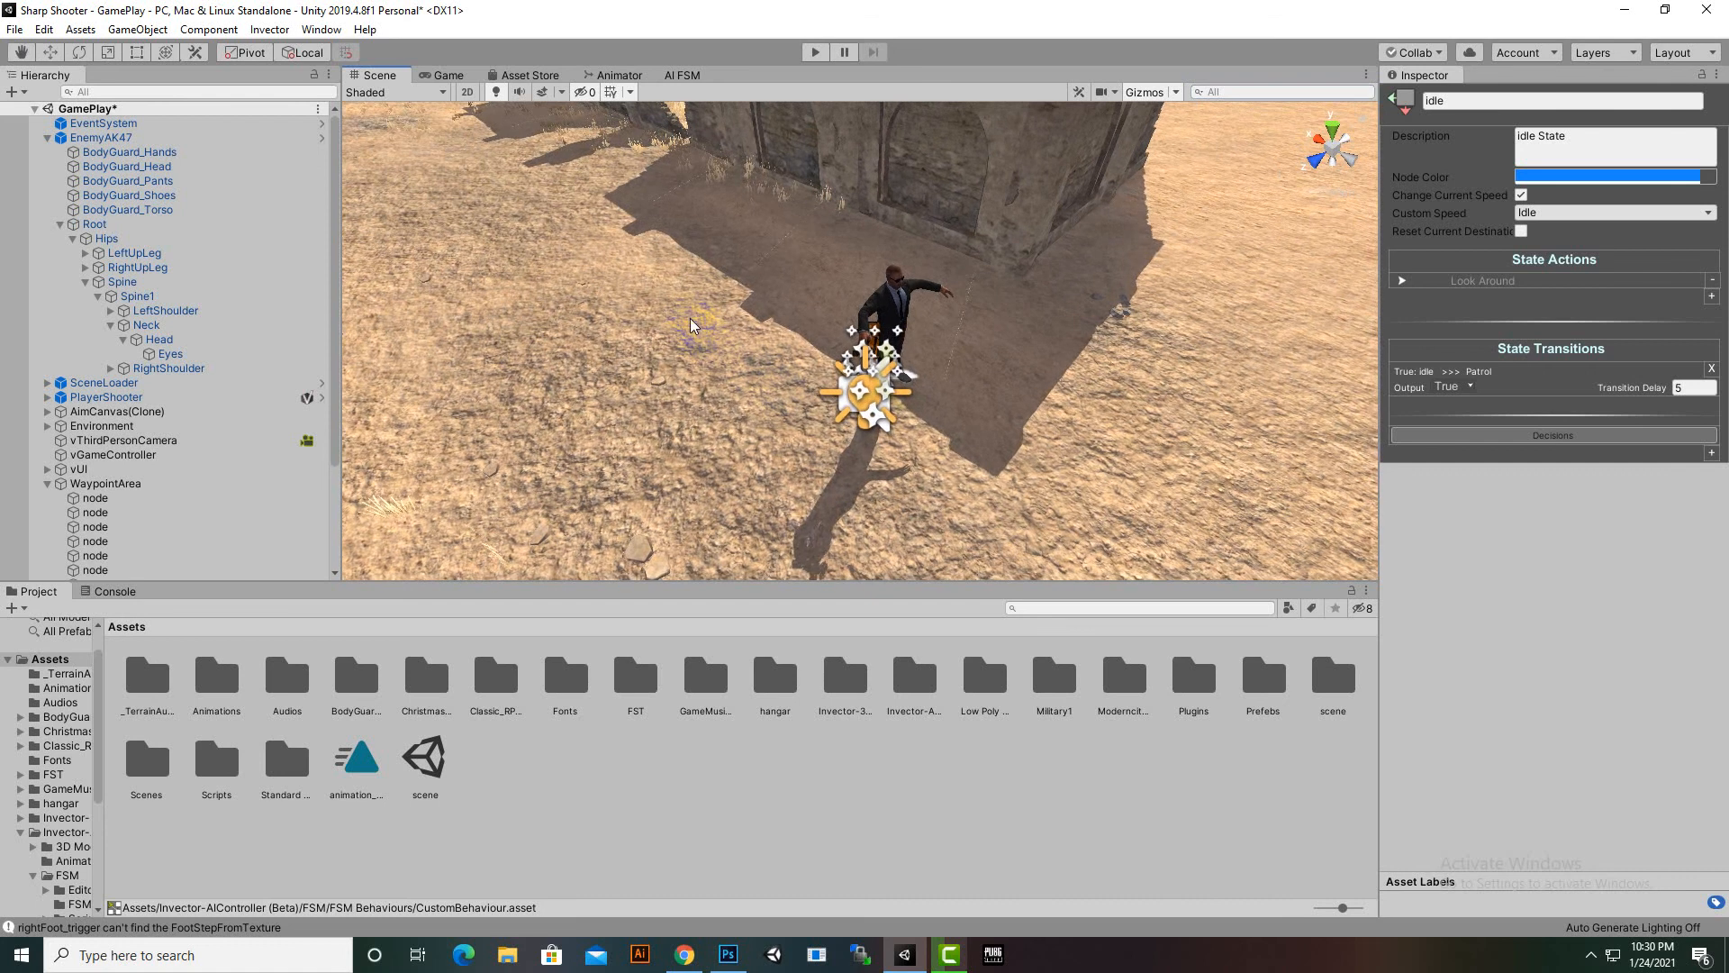
pyautogui.scroll(-5, 690, 317)
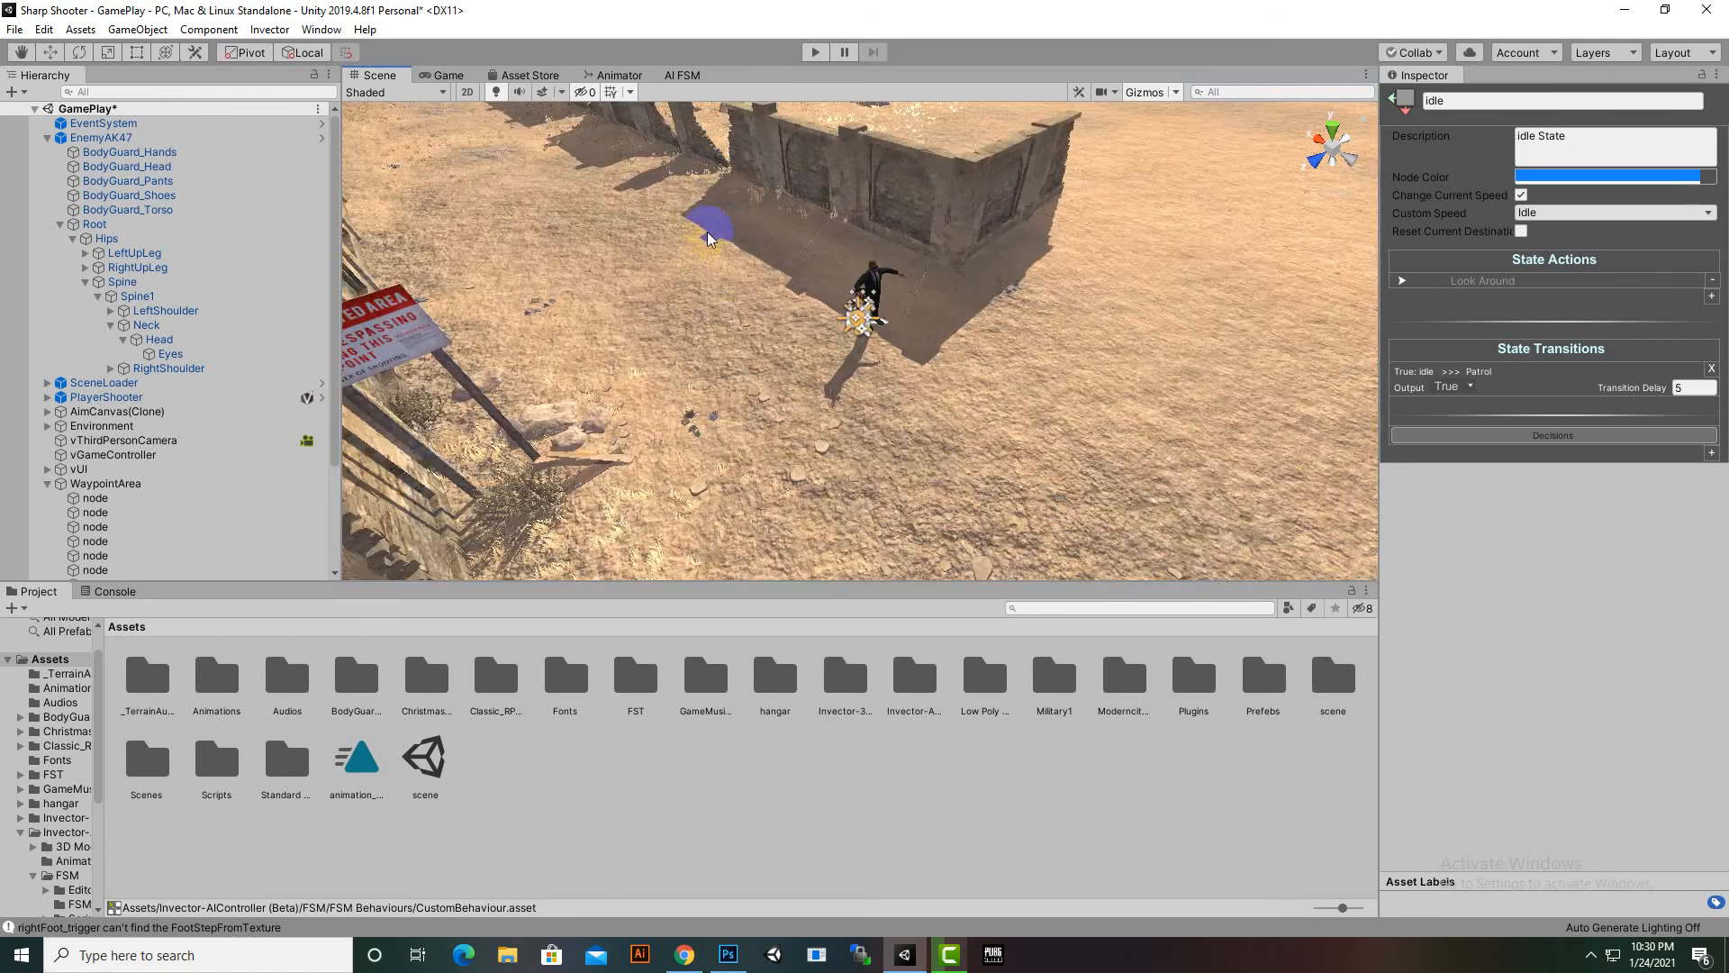
pyautogui.scroll(8, 715, 312)
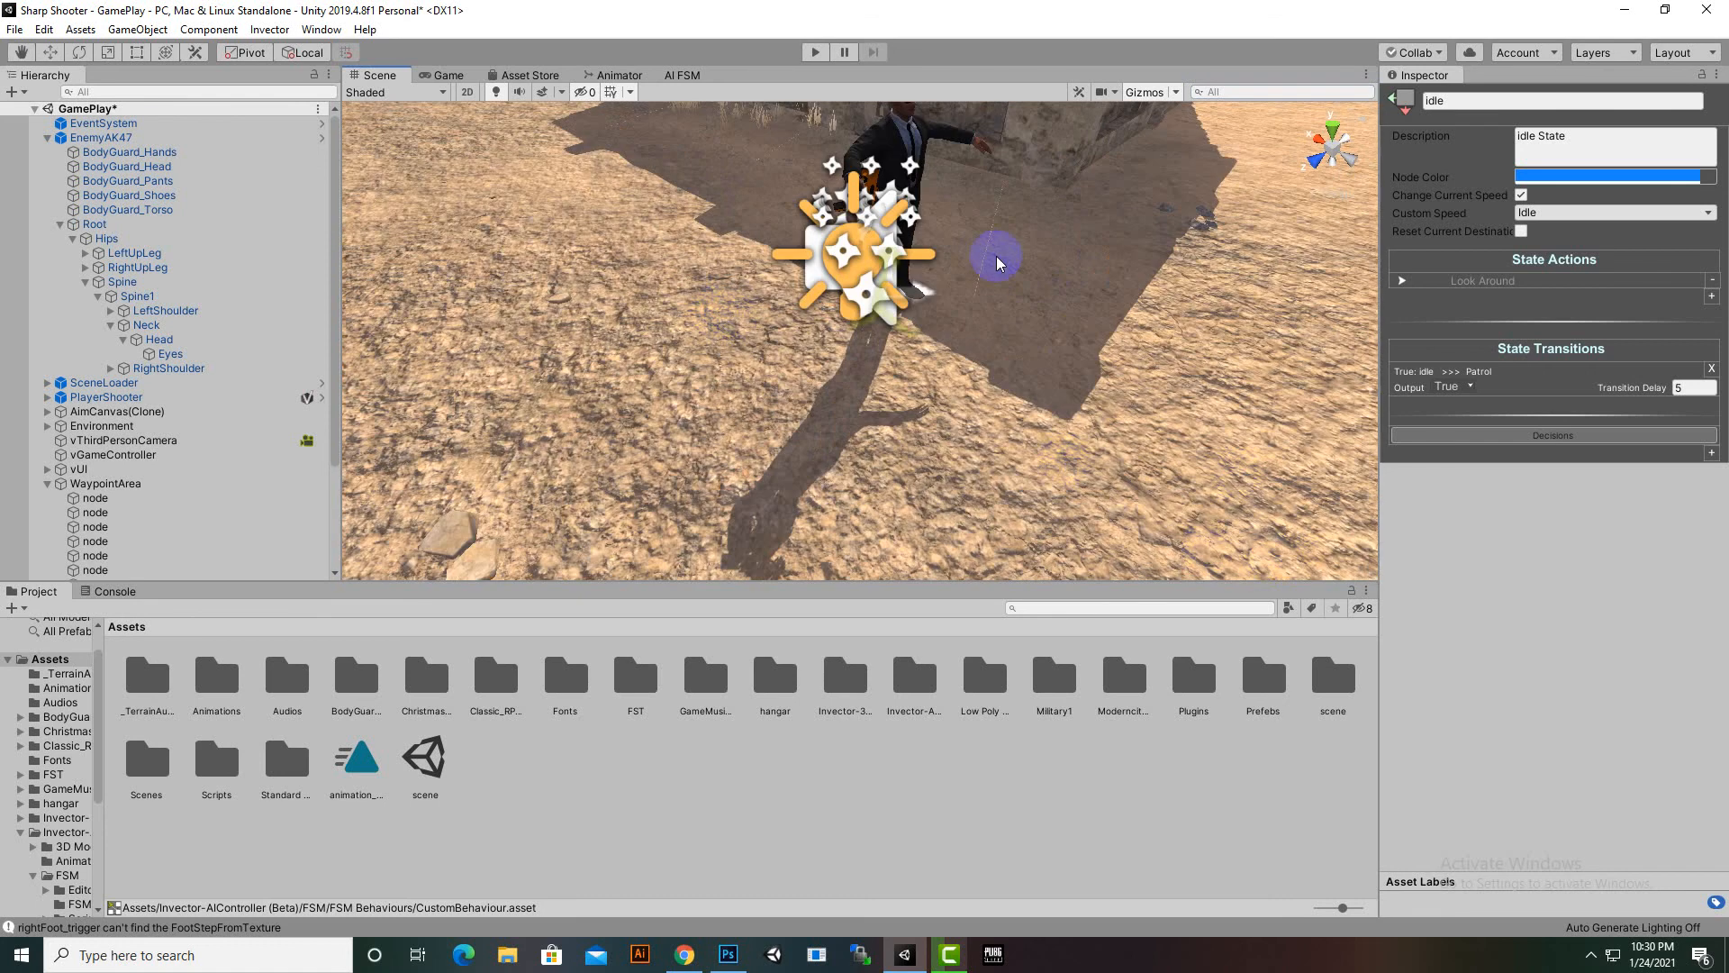
pyautogui.moveTo(980, 316); pyautogui.dragTo(973, 425, button='middle')
pyautogui.scroll(-5, 975, 424)
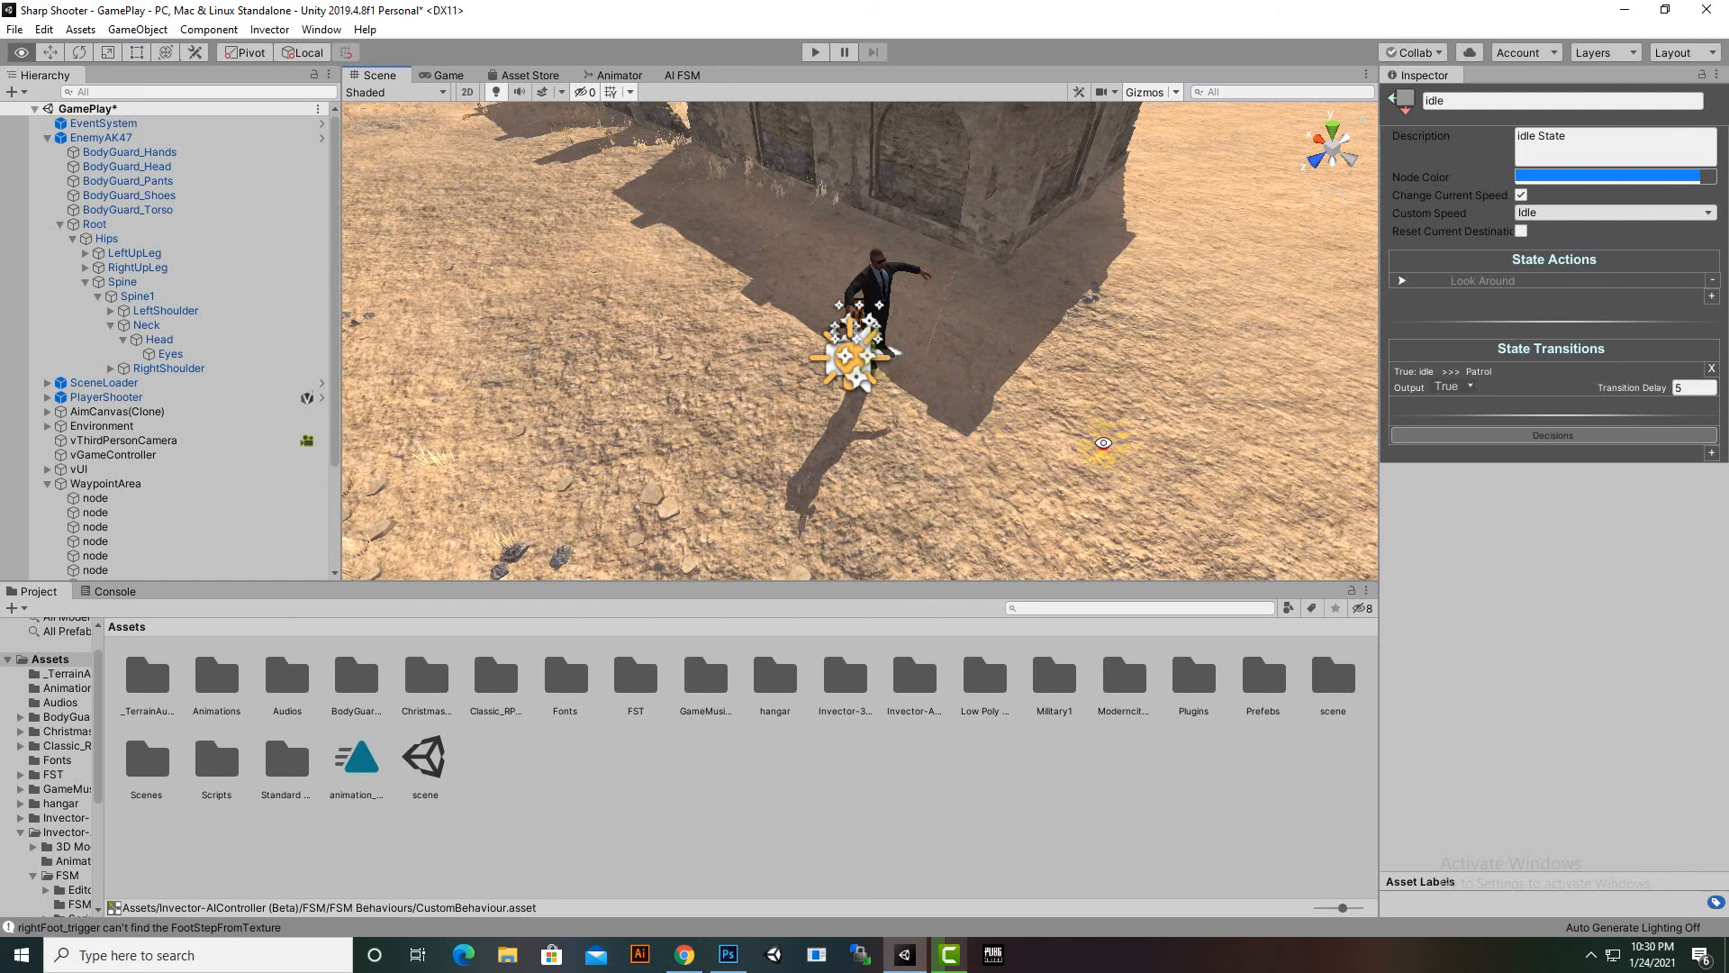
pyautogui.keyDown('alt'); pyautogui.moveTo(1103, 442); pyautogui.dragTo(894, 283); pyautogui.keyUp('alt')
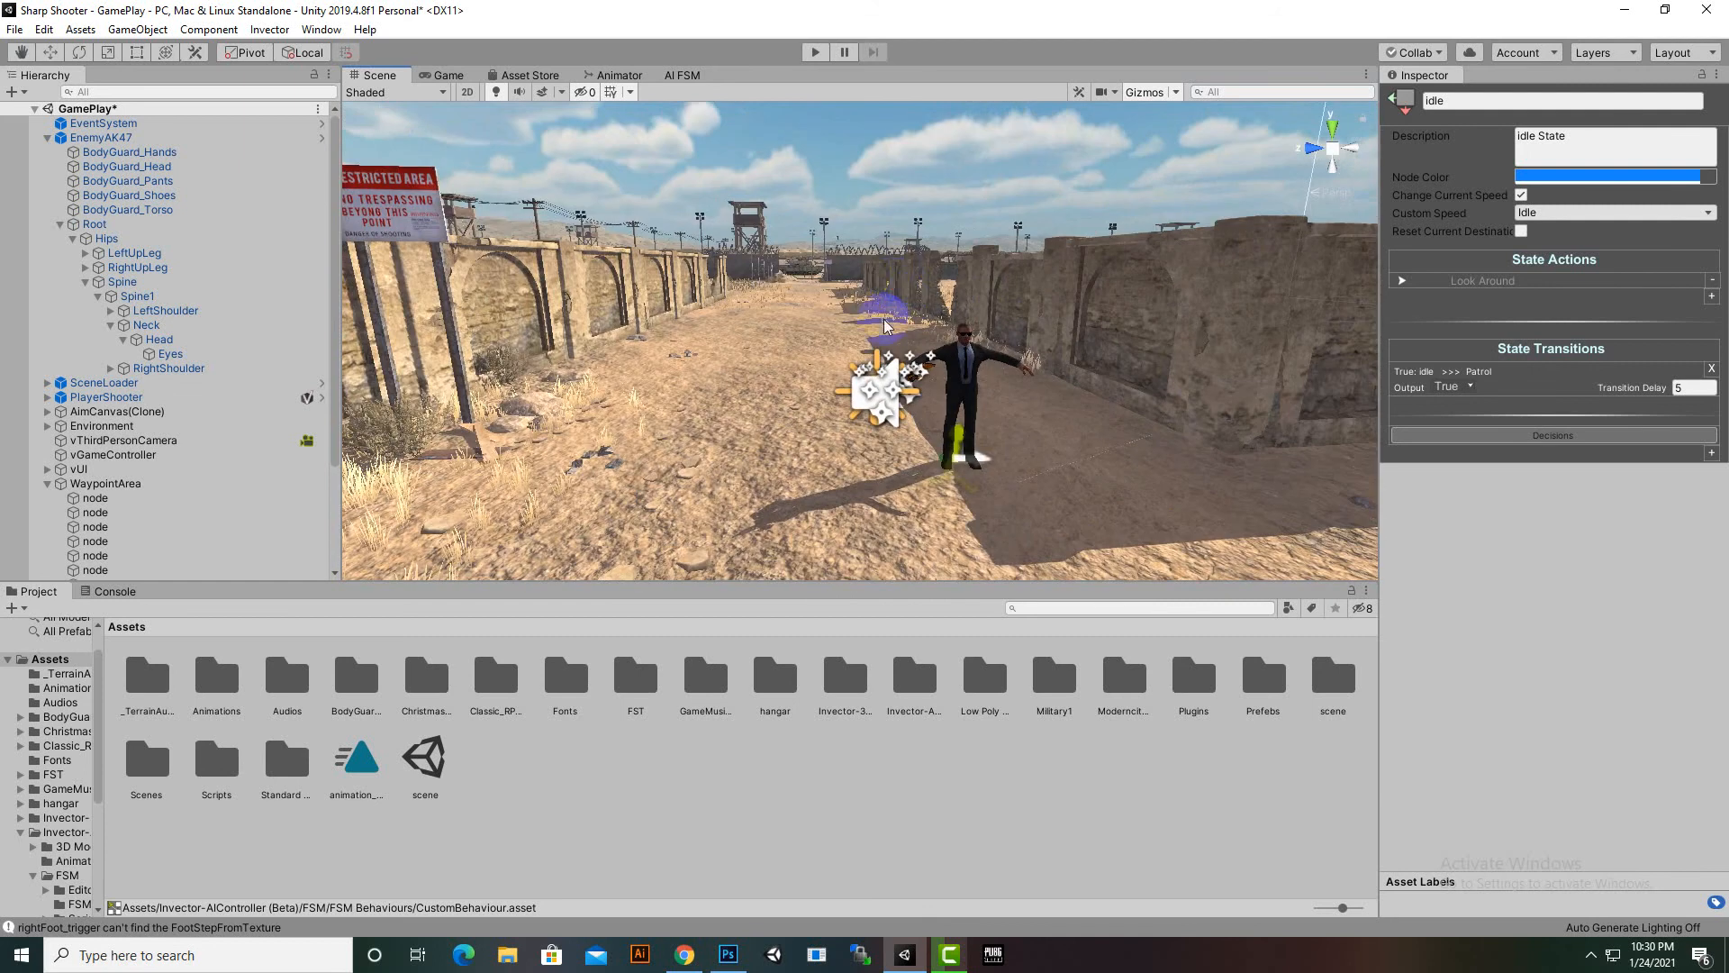